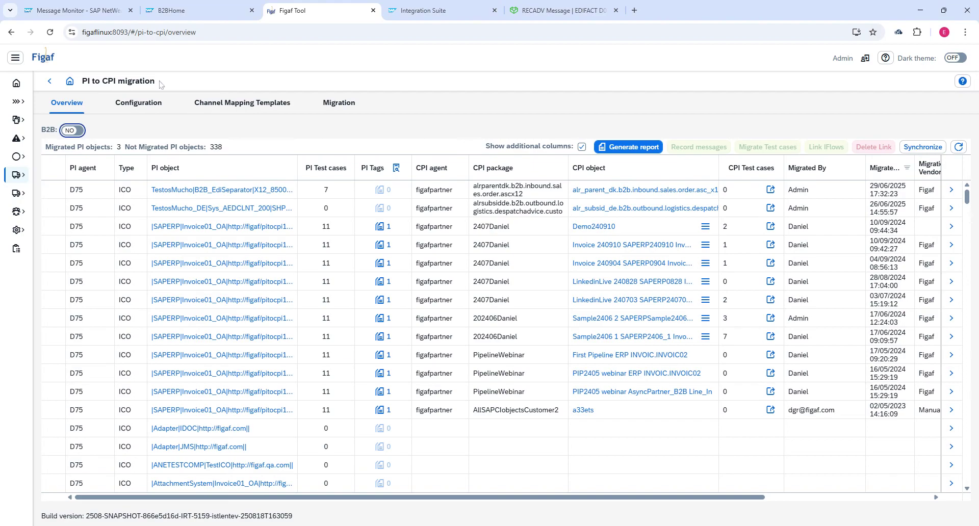
# Switch to the B2B Integration Cockpit, reload it and filter the Trading Partner Management agreements by sender "bau".
pyautogui.click(173, 10)
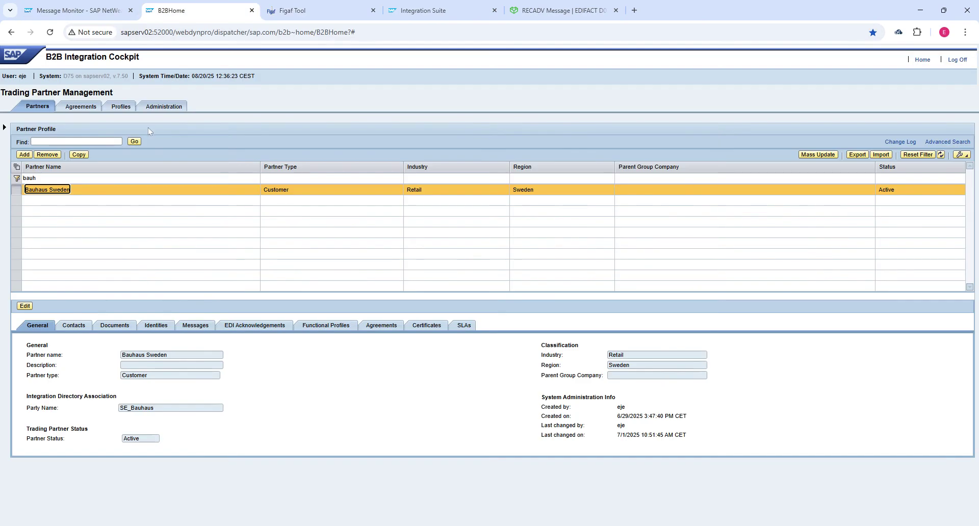
pyautogui.click(50, 32)
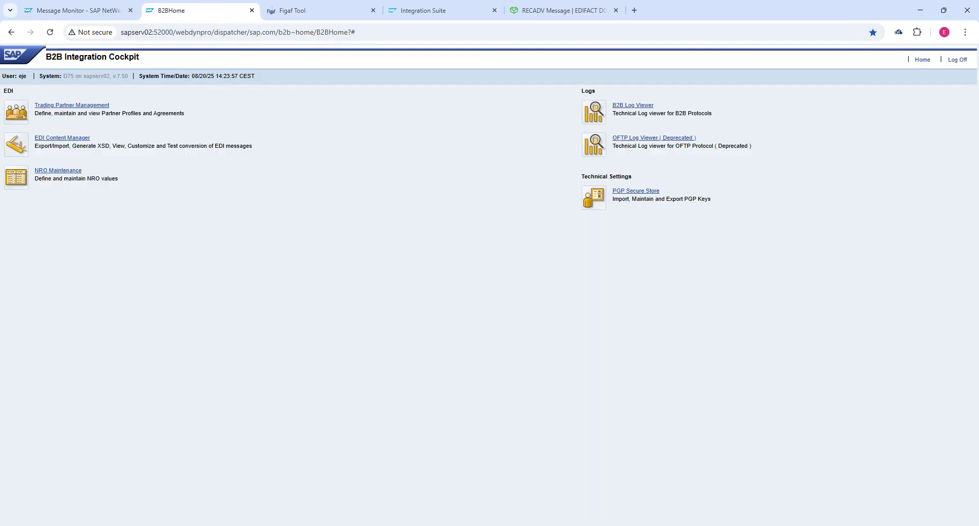
pyautogui.click(76, 106)
pyautogui.click(75, 107)
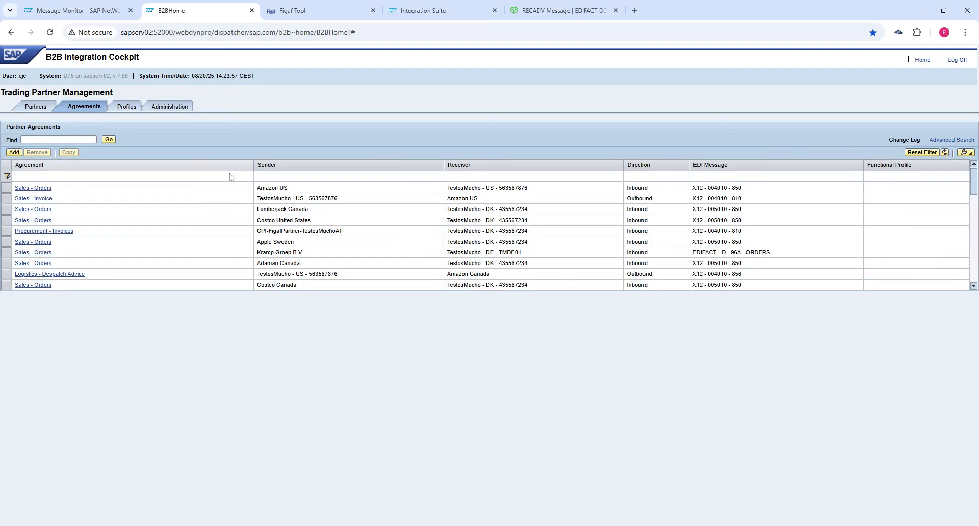
pyautogui.click(275, 176)
pyautogui.write('bau')
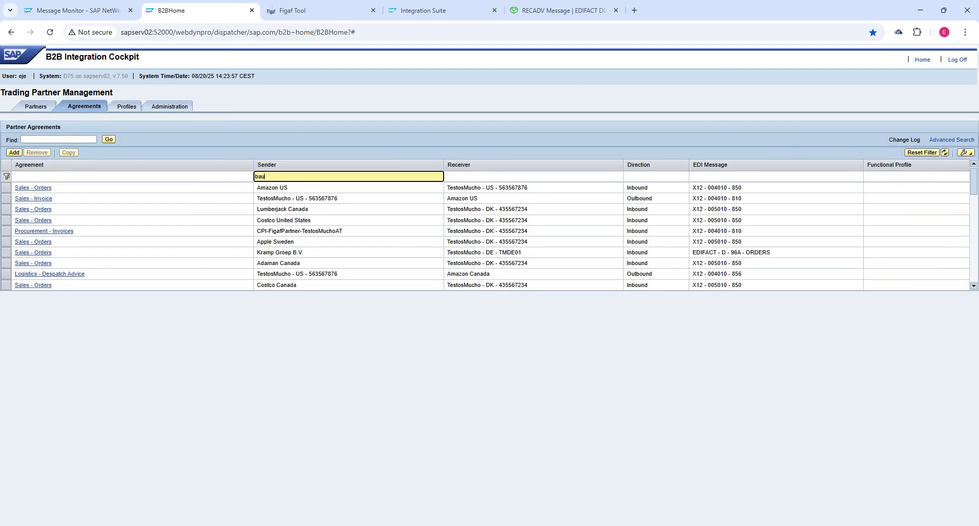
pyautogui.press('Return')
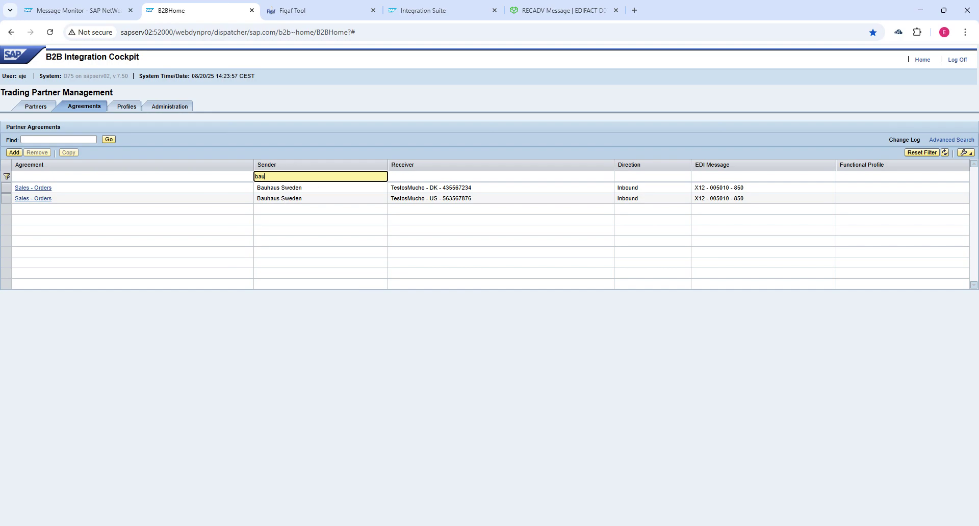
# Compare the general details of the two Bauhaus Sweden Sales - Orders agreements for the TestosMucho DK and US receivers.
pyautogui.click(400, 188)
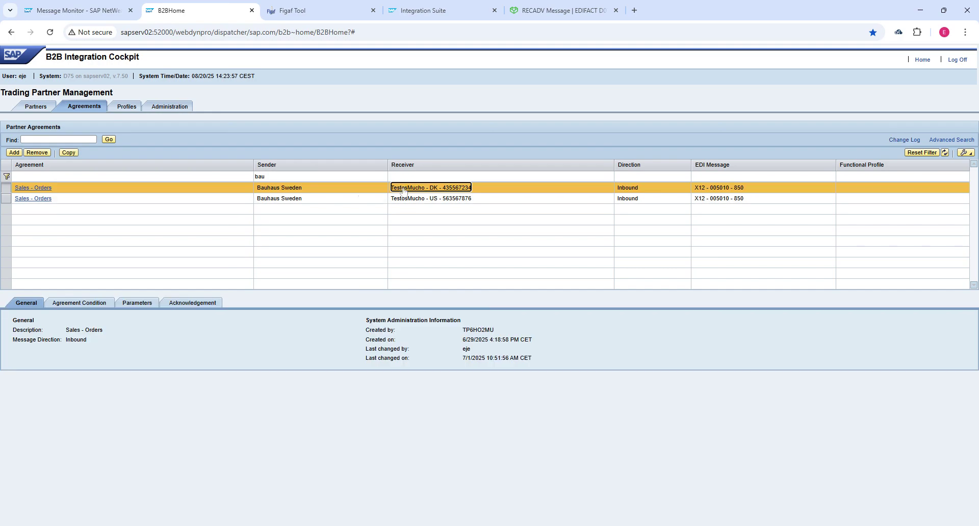
pyautogui.click(404, 199)
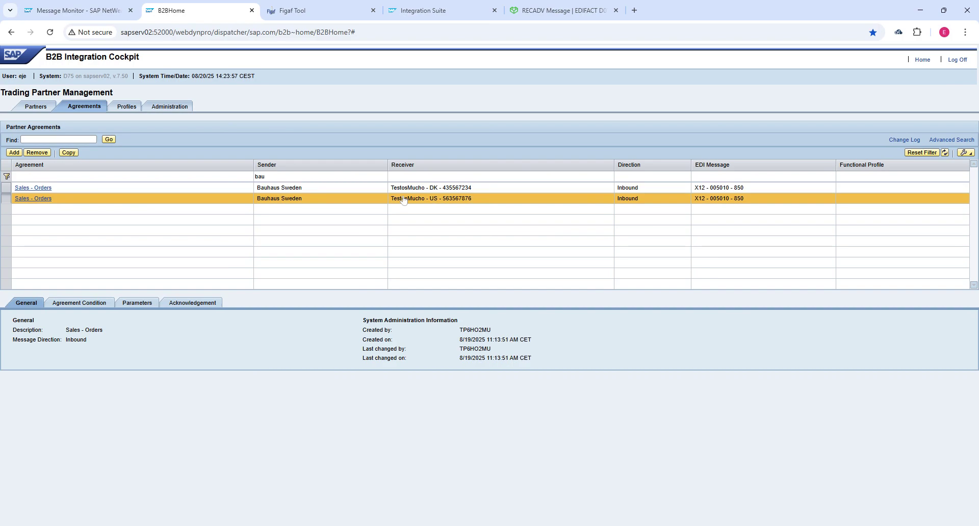
pyautogui.click(404, 191)
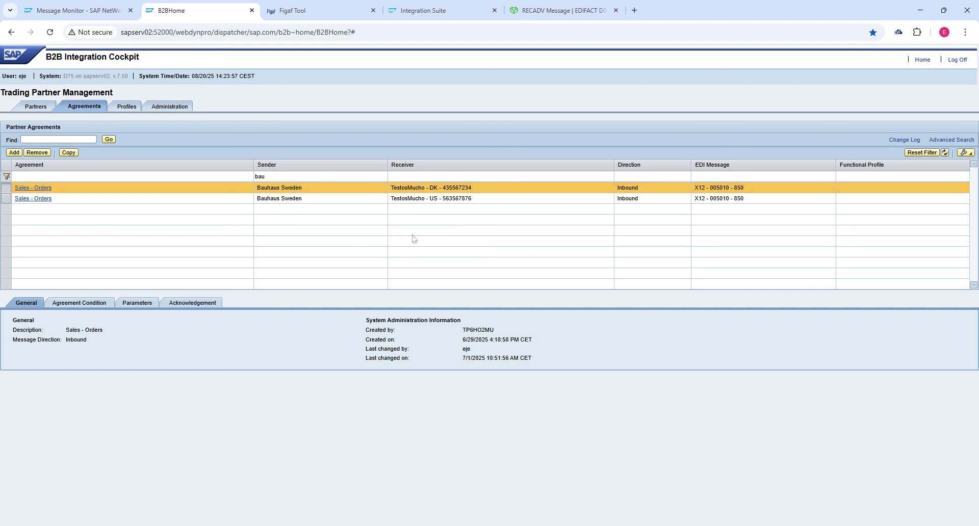
pyautogui.click(438, 201)
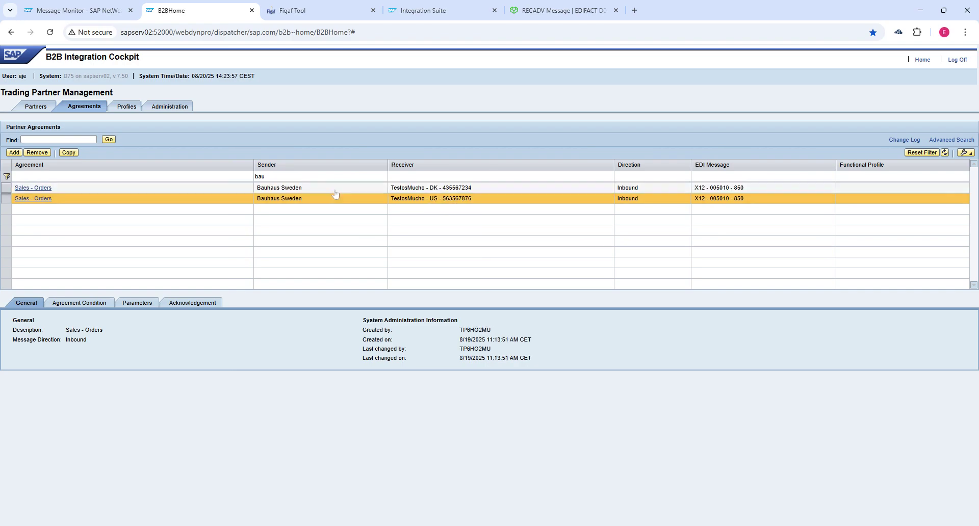
# Filter the partner profiles by partner type "self" to review the own-company partners, and clear the filter.
pyautogui.click(38, 106)
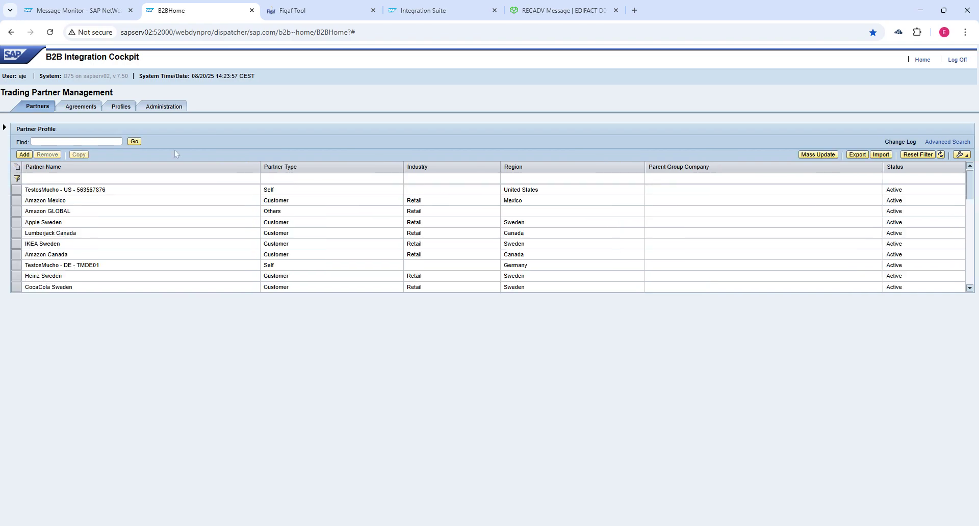
pyautogui.click(276, 179)
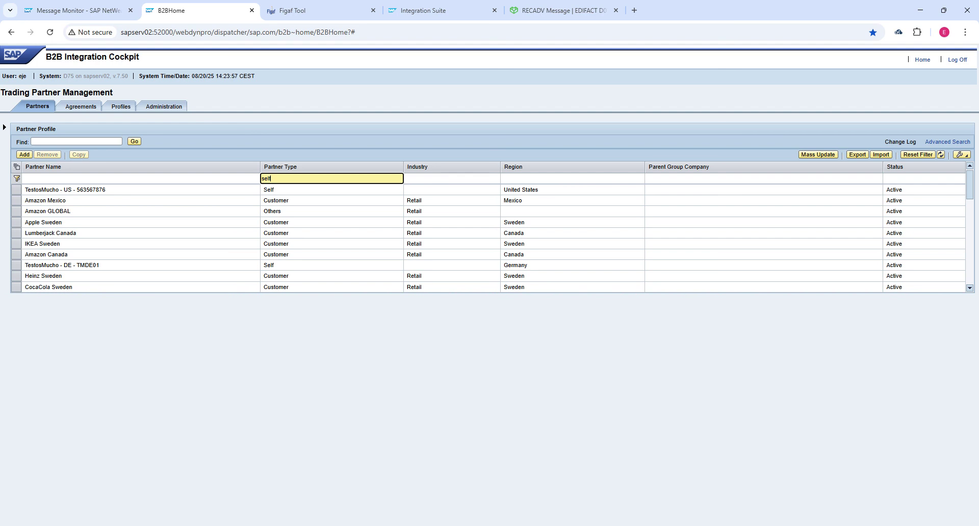
pyautogui.write('self')
pyautogui.press('Return')
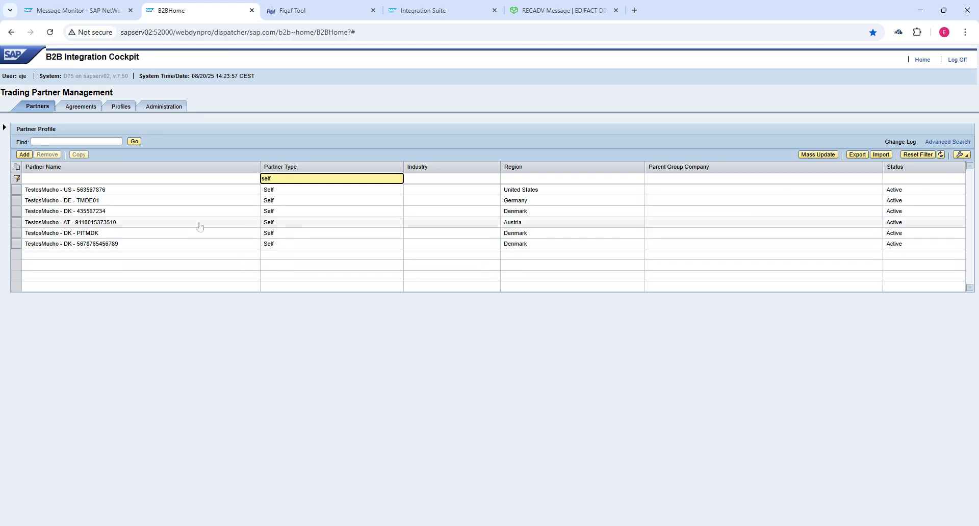
pyautogui.press('BackSpace')
pyautogui.press('BackSpace')
pyautogui.press('BackSpace')
pyautogui.press('Return')
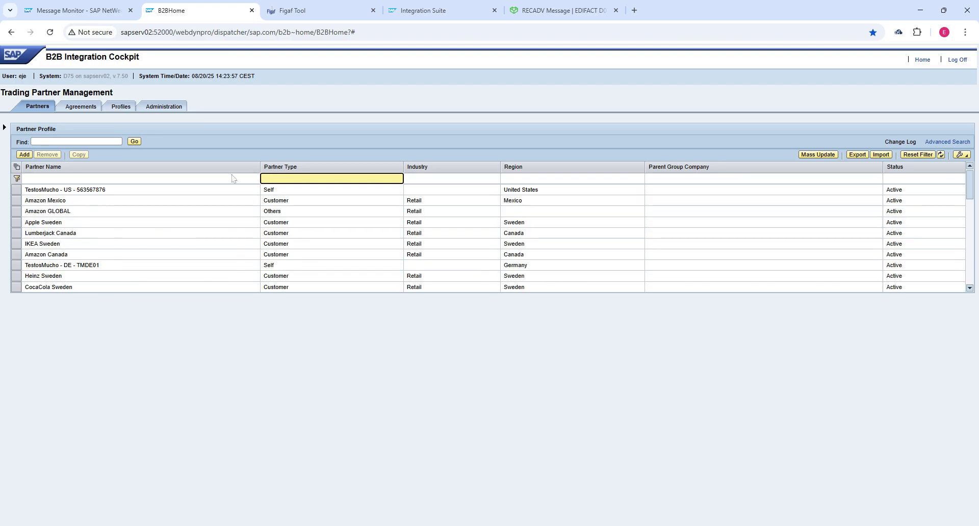
# Switch to SAP Integration Suite and review the company profiles and partner profiles in Trading Partner Management.
pyautogui.click(413, 10)
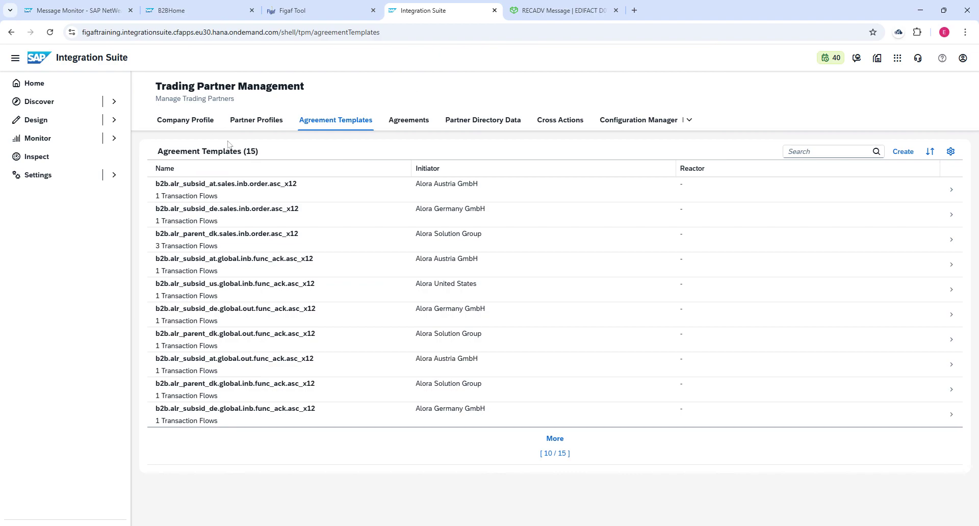
pyautogui.click(201, 132)
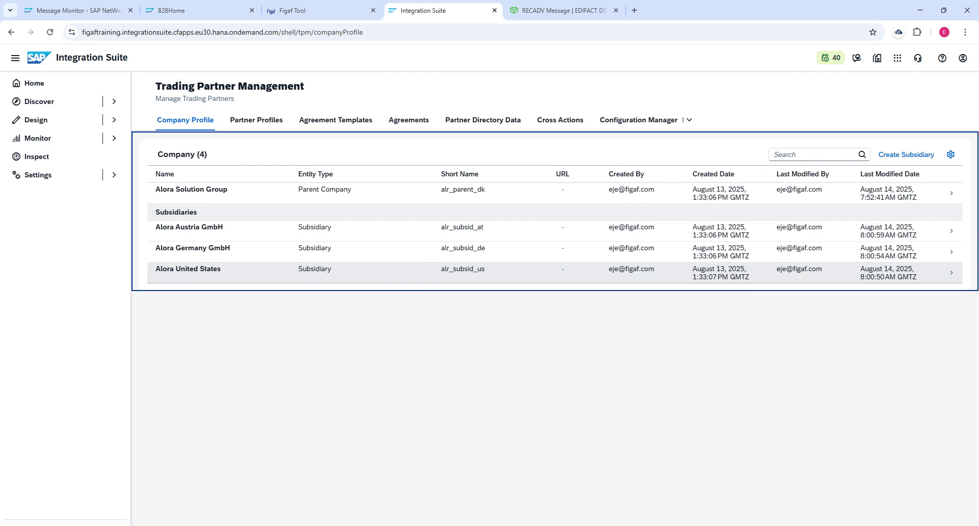
pyautogui.click(263, 127)
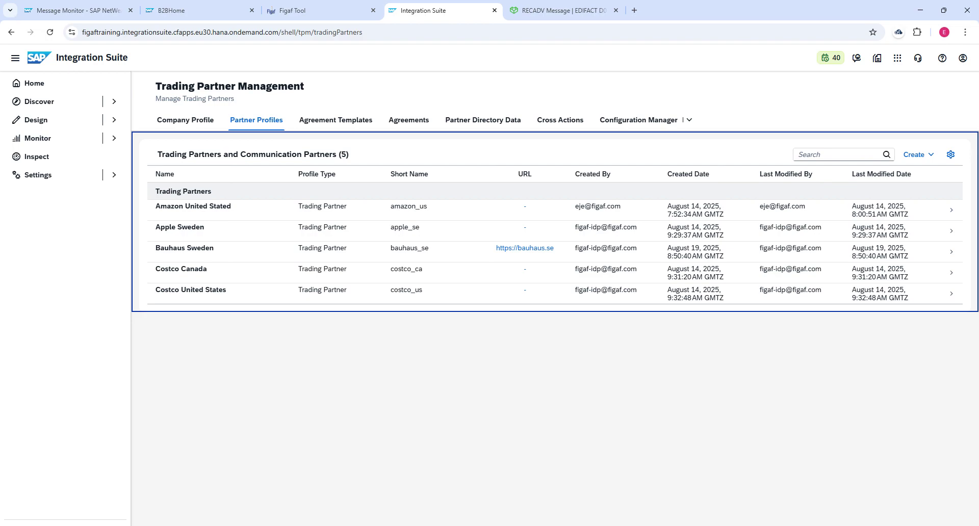
# Switch to the Figaf Tool and review the B2B partner profiles and the agents available besides CI-Training.
pyautogui.click(295, 11)
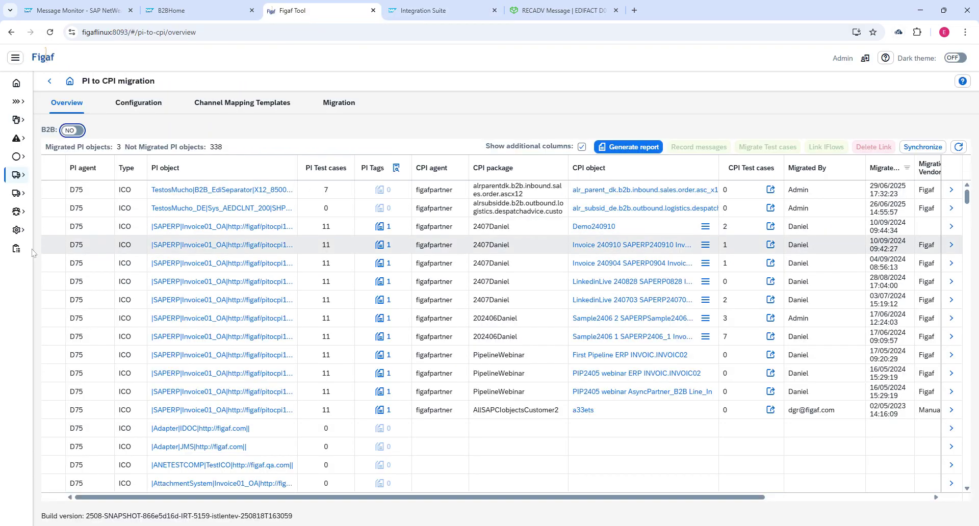
pyautogui.click(10, 214)
pyautogui.click(41, 216)
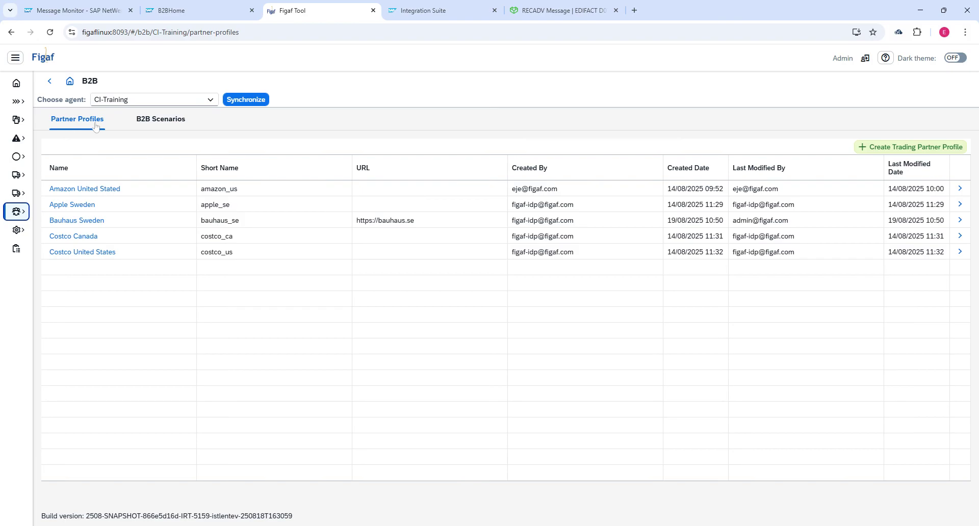
pyautogui.click(212, 100)
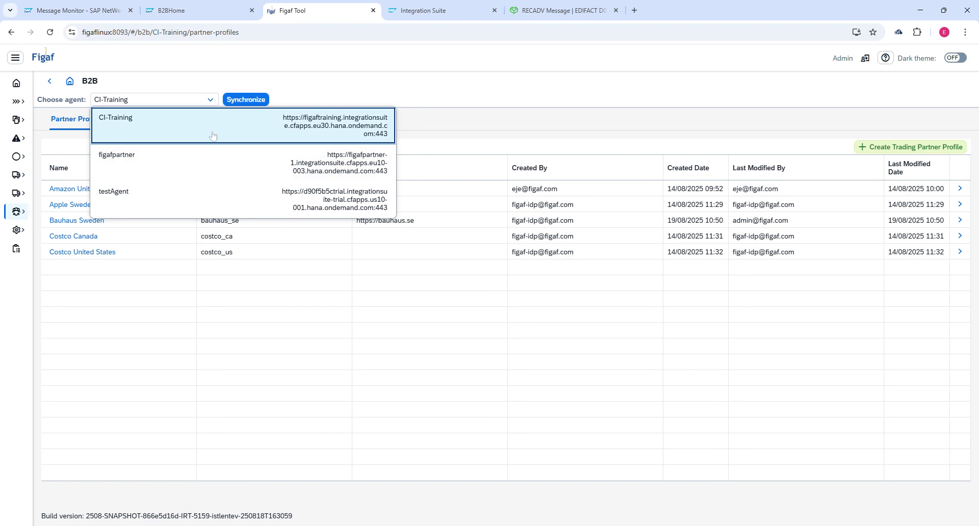
pyautogui.click(290, 94)
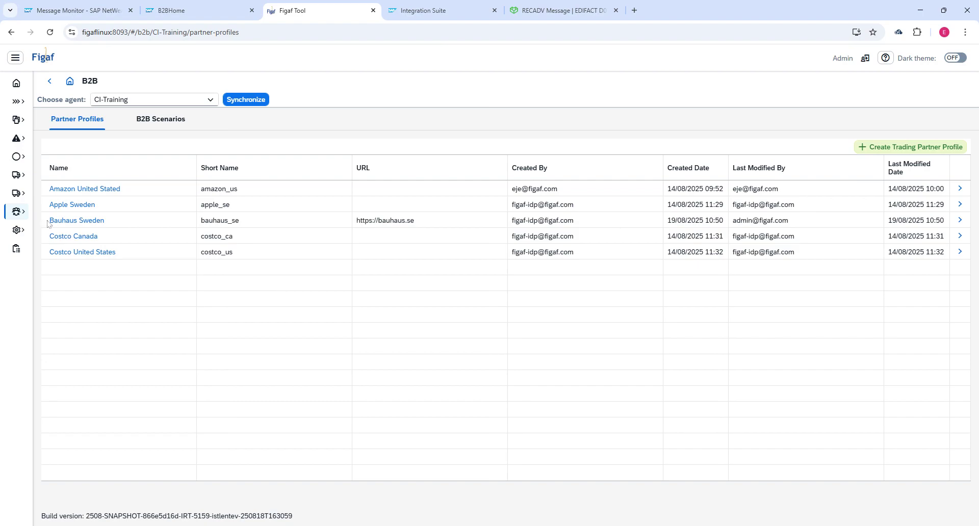
# Switch to SAP Integration Suite and review the lists of message implementation guidelines and mapping guidelines.
pyautogui.click(417, 16)
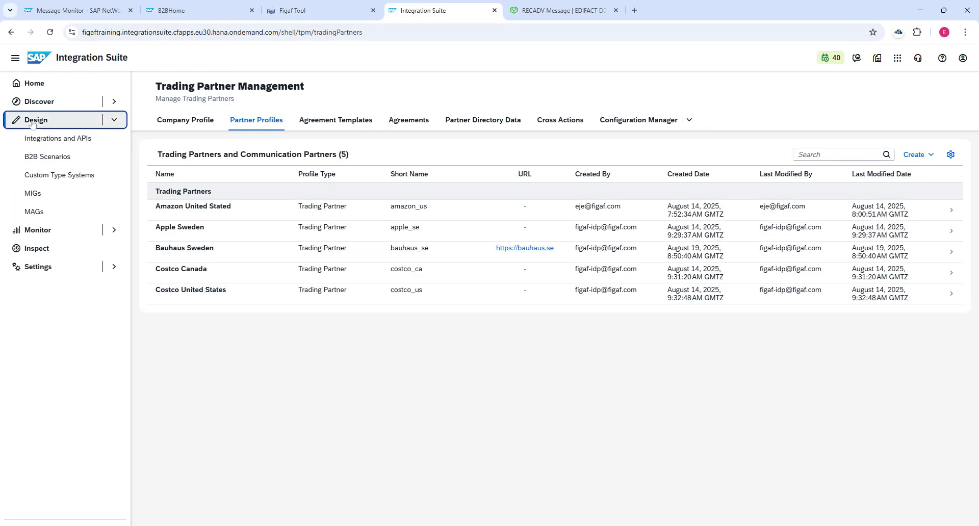
pyautogui.click(36, 193)
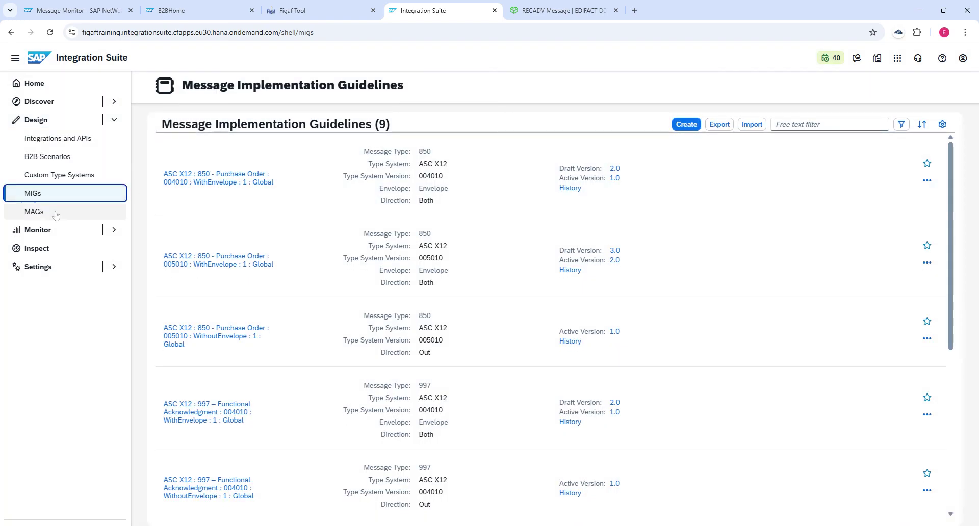
pyautogui.click(34, 212)
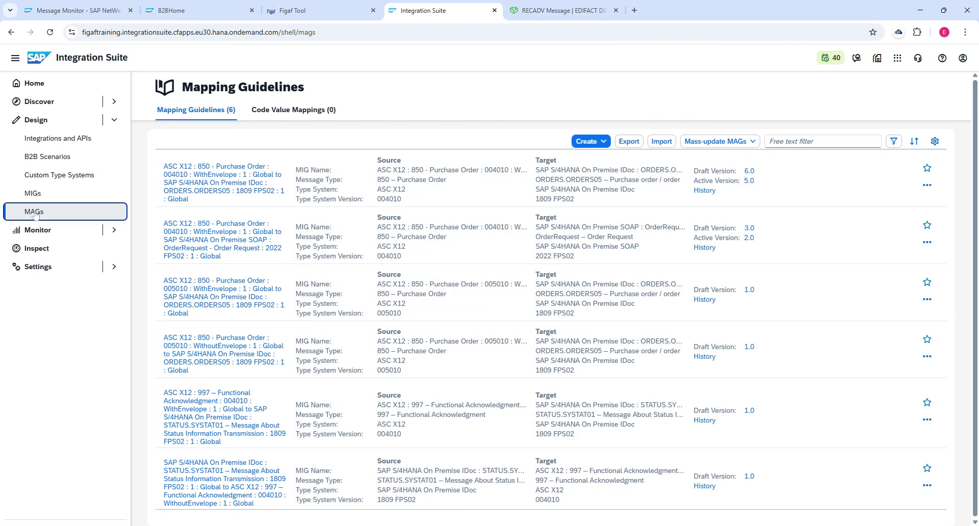
# Search the agreement templates of the B2B scenarios for "order.as".
pyautogui.click(35, 159)
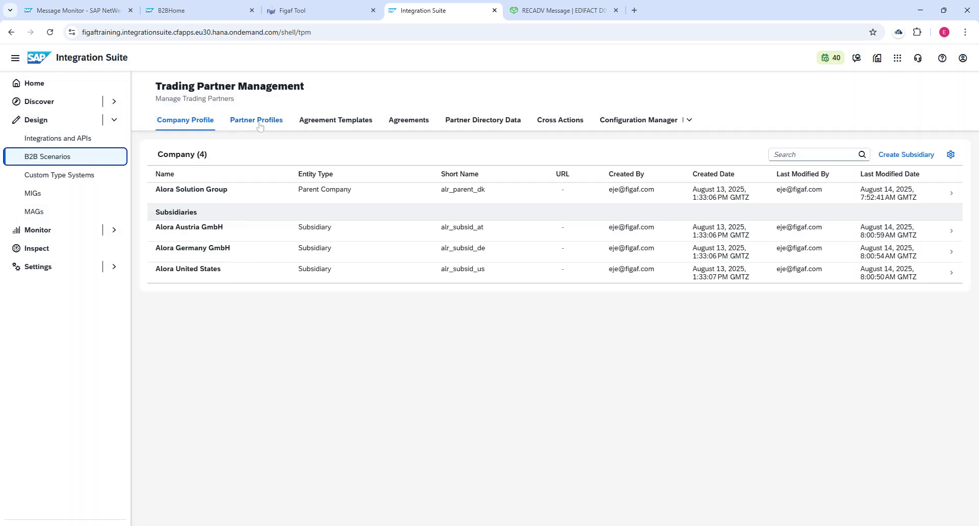
pyautogui.click(314, 120)
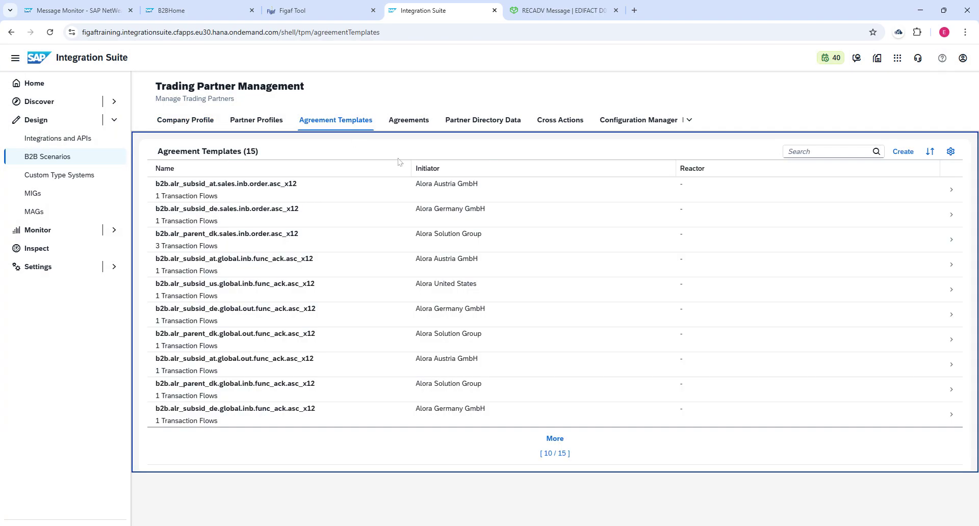
pyautogui.click(806, 151)
pyautogui.write('o')
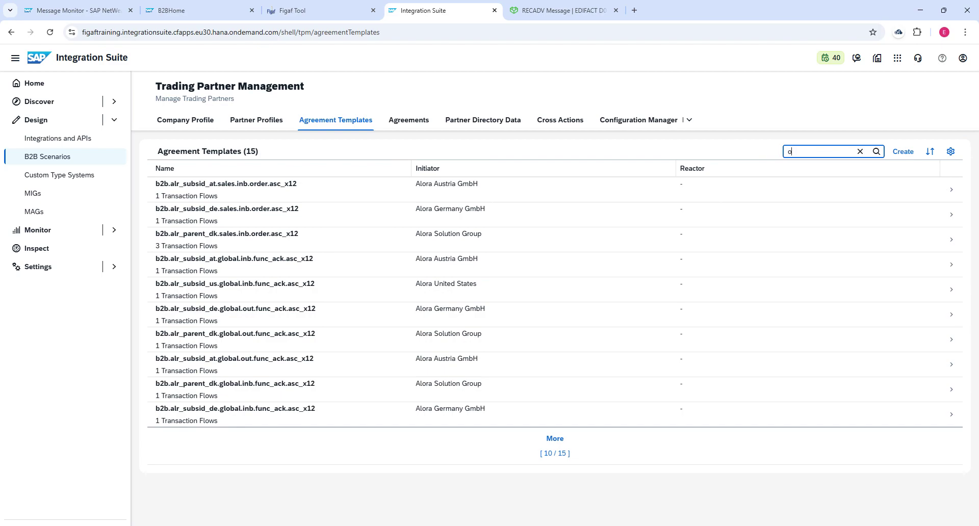
pyautogui.write('rder.as')
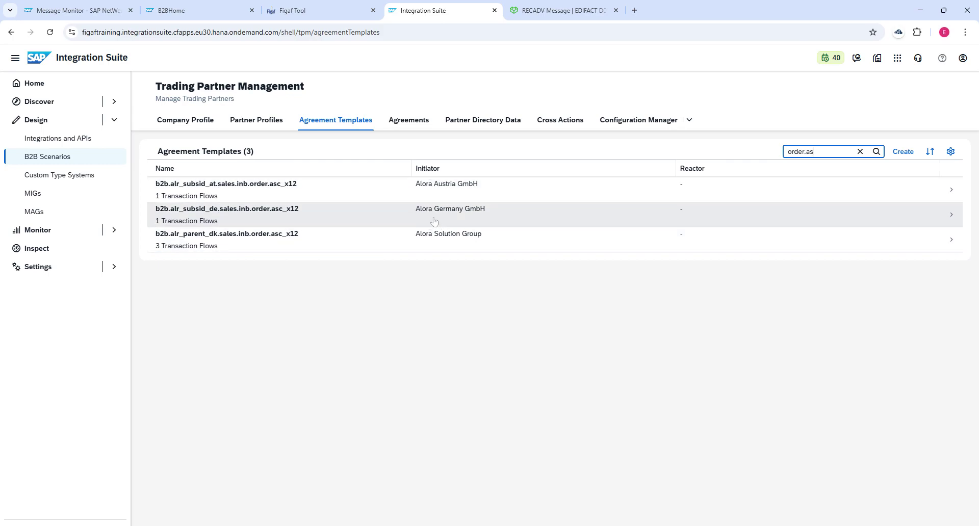
# Open the B2B scenarios of template b2b.alr_parent_dk.sales.inb.order.asc_x12 and collapse its first transaction to compare all transactions.
pyautogui.click(434, 245)
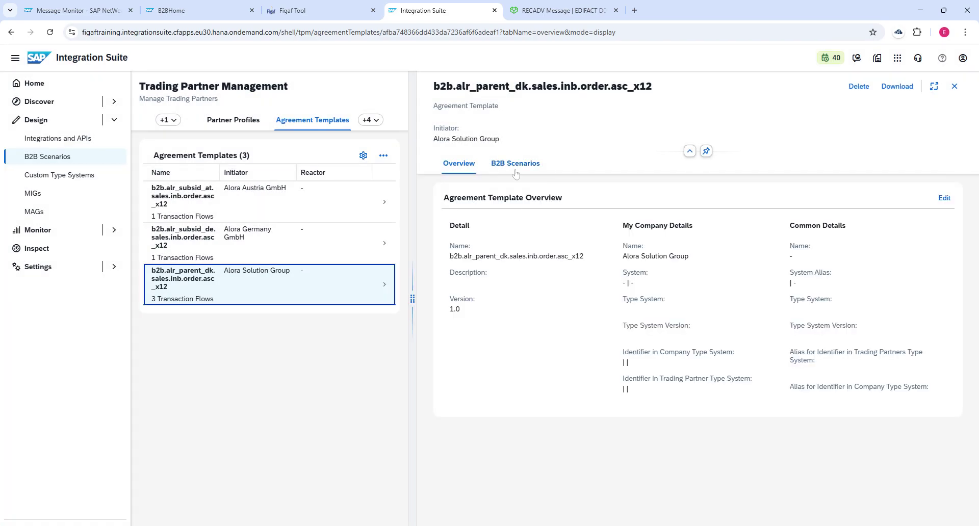
pyautogui.click(515, 164)
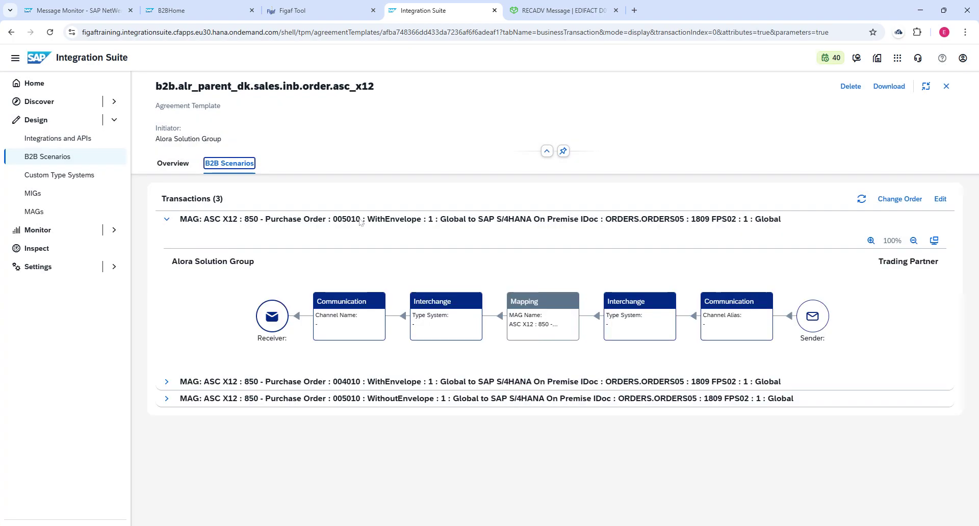
pyautogui.click(166, 218)
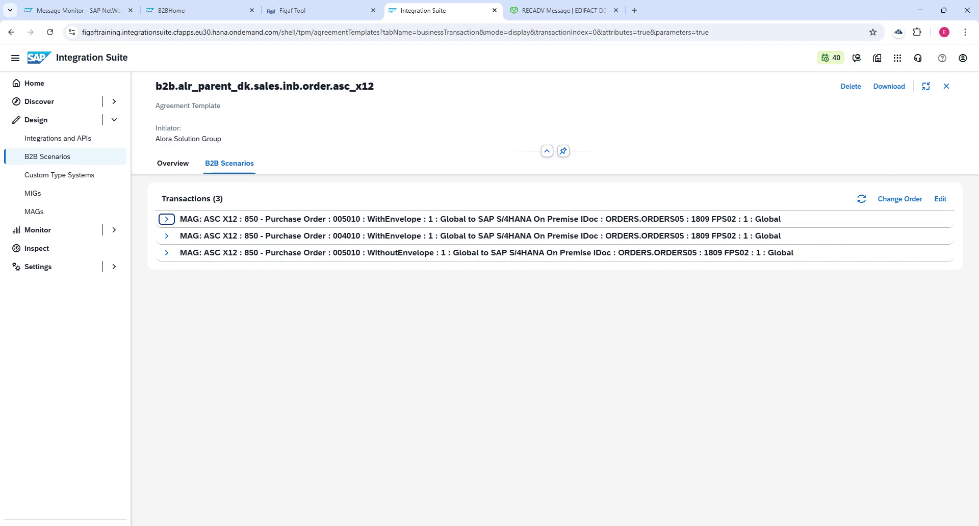
# Switch to the Figaf Tool and examine the agents and settings in the PI to CPI migration configuration.
pyautogui.click(321, 13)
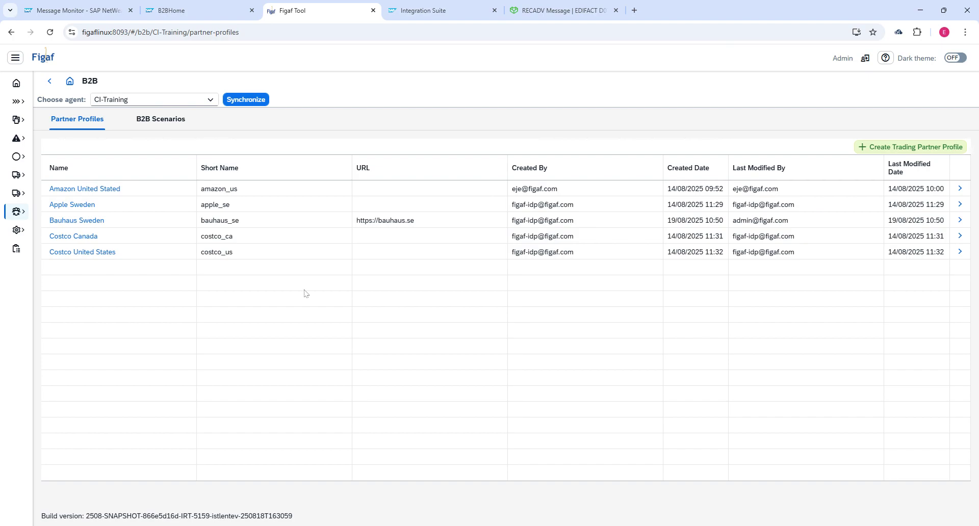
pyautogui.click(11, 180)
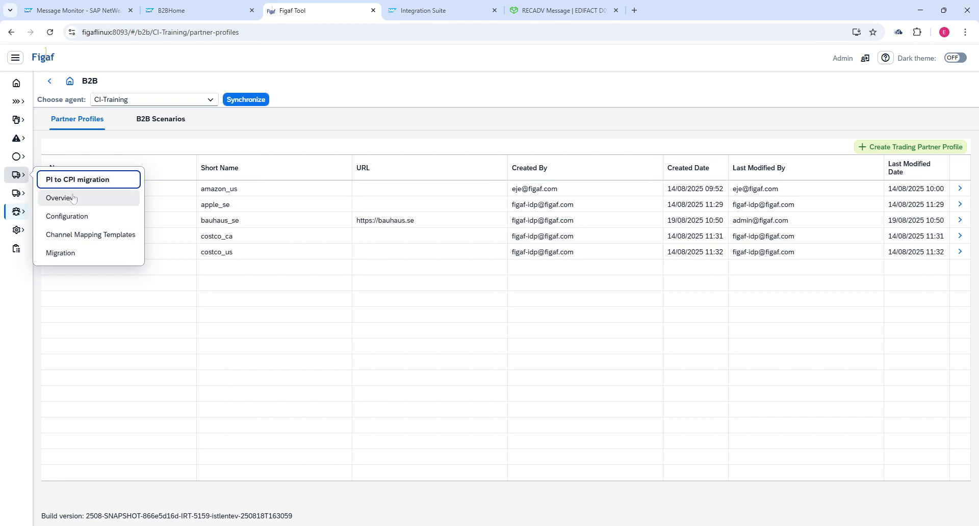
pyautogui.click(71, 217)
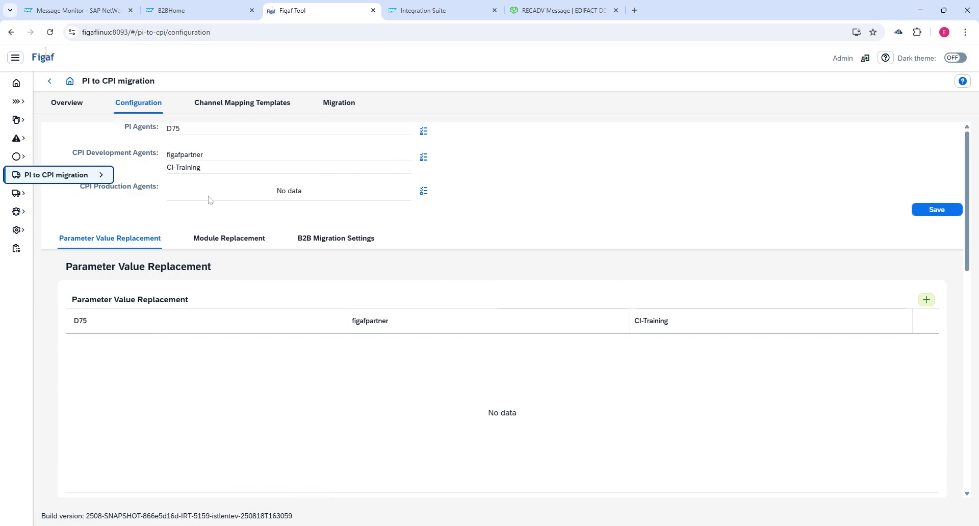
pyautogui.scroll(-10, 209, 200)
# Select the PI object linked to the CPI object Demo240910 in the PI to CPI migration overview.
pyautogui.click(67, 104)
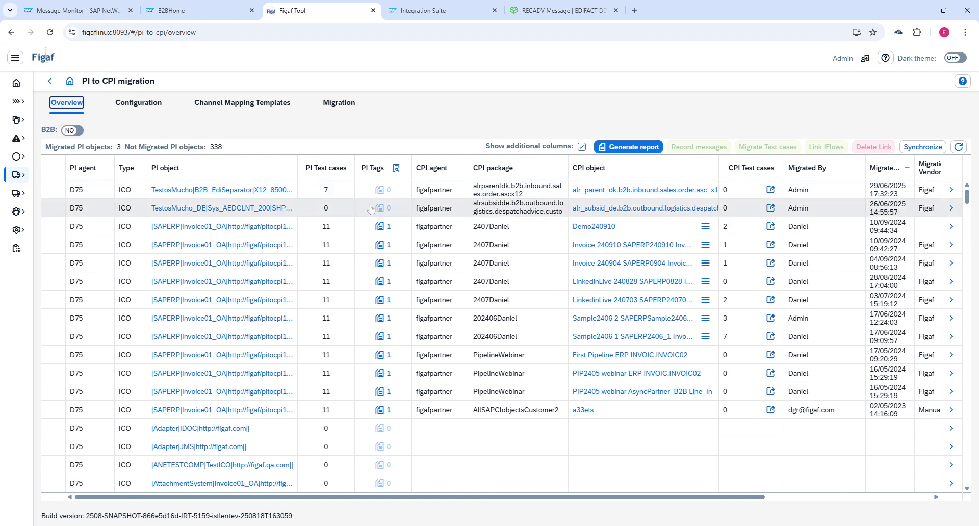
pyautogui.click(61, 233)
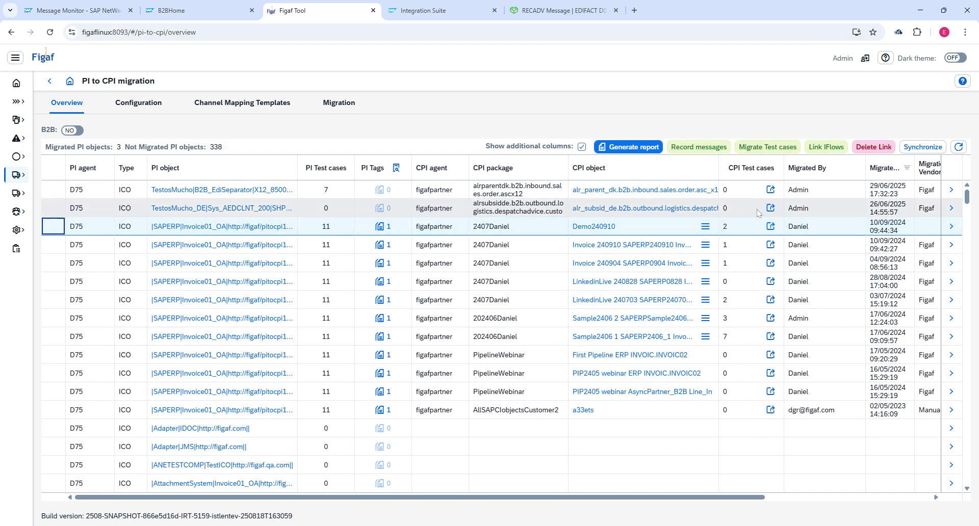
# Open the migration form of Demo240910, view its B2B variant and return to the migration overview.
pyautogui.click(952, 228)
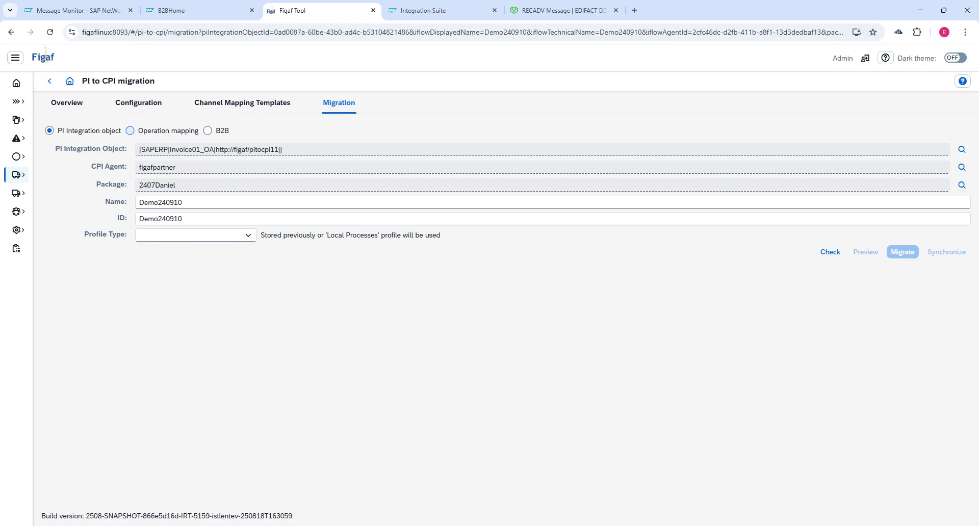
pyautogui.click(207, 131)
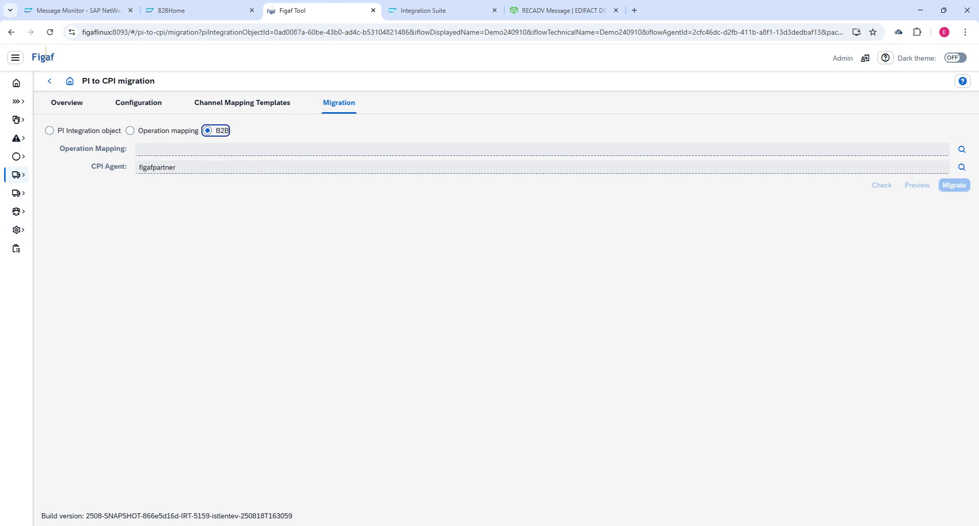
pyautogui.click(68, 104)
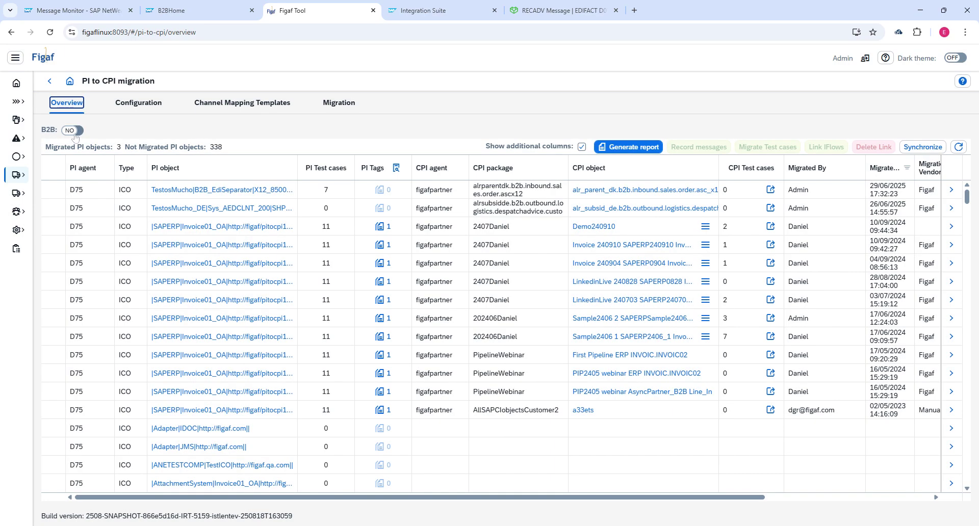
# Show the B2B operation mappings in the migration overview and filter them by "bauhaus".
pyautogui.click(74, 134)
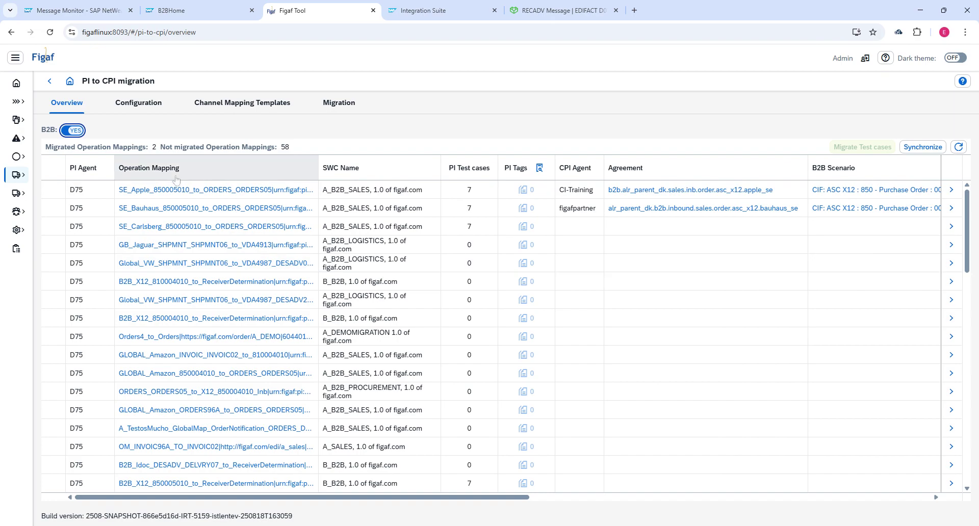
pyautogui.click(153, 168)
pyautogui.click(178, 220)
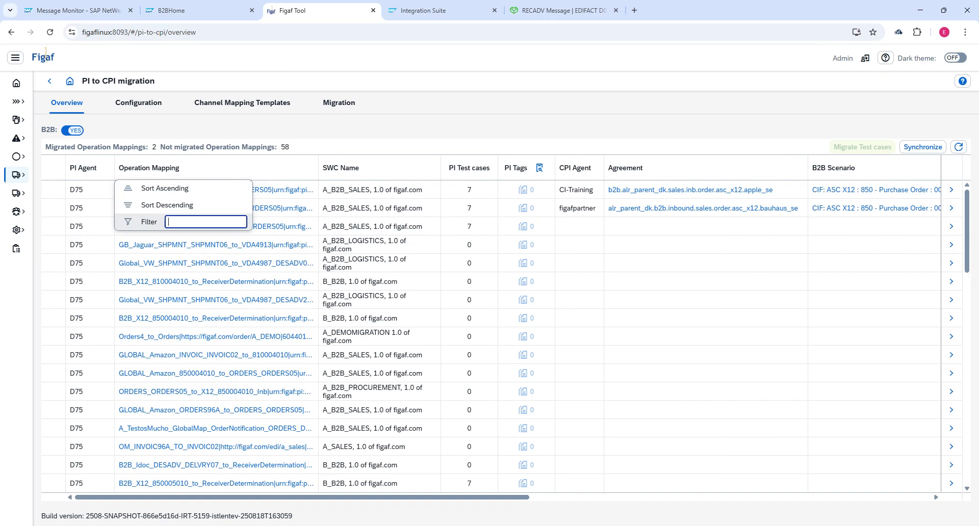
pyautogui.write('bauhaus')
pyautogui.press('Return')
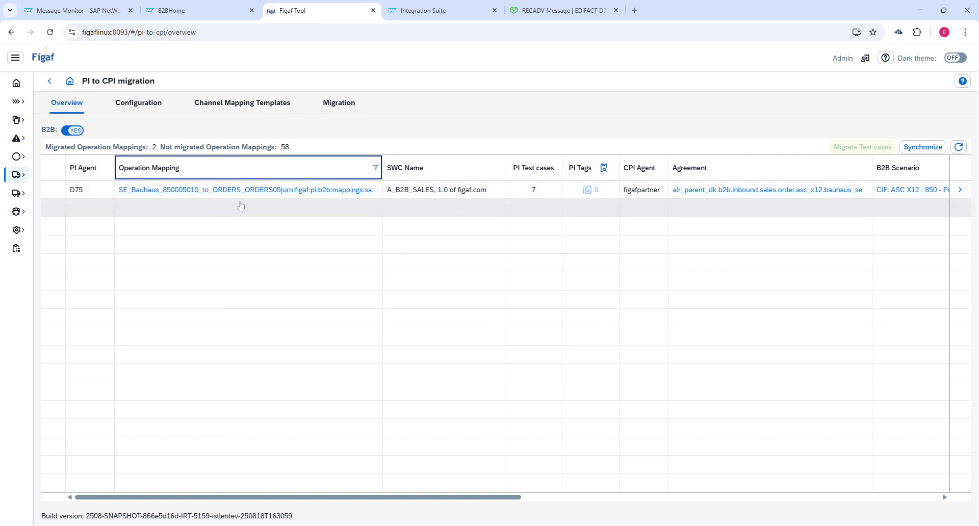
# Open the test cases of the SE_Bauhaus_850005010_to_ORDERS_ORDERS05 mapping for migration and widen the agent object column.
pyautogui.click(57, 192)
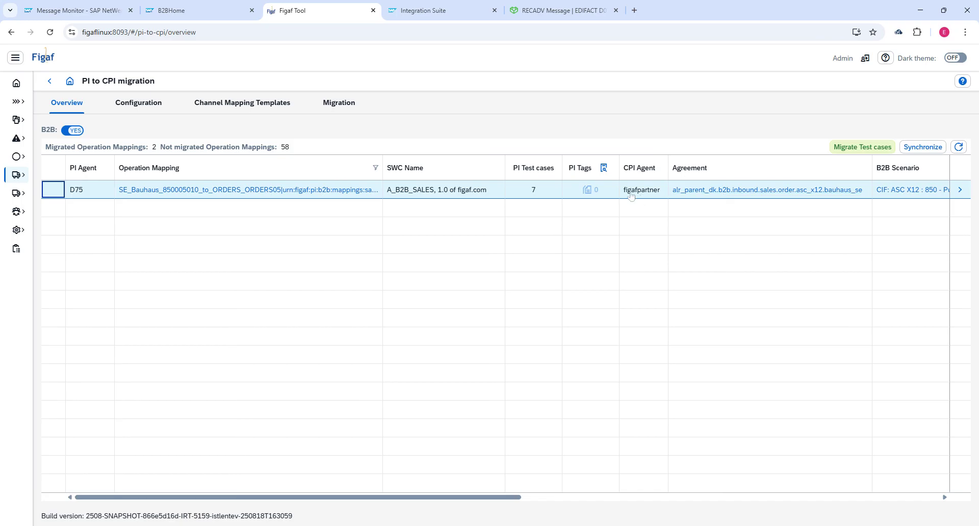
pyautogui.moveTo(624, 192); pyautogui.dragTo(665, 193)
pyautogui.click(648, 194)
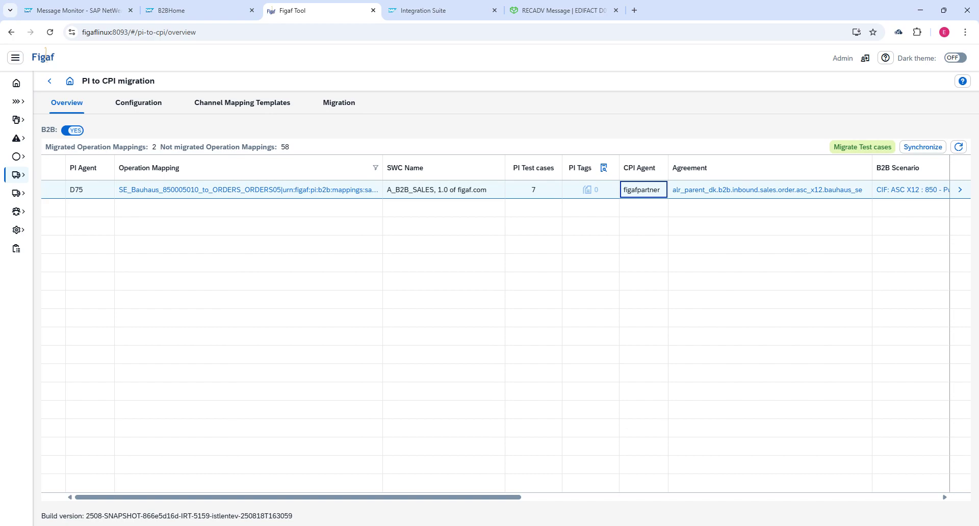
pyautogui.click(862, 147)
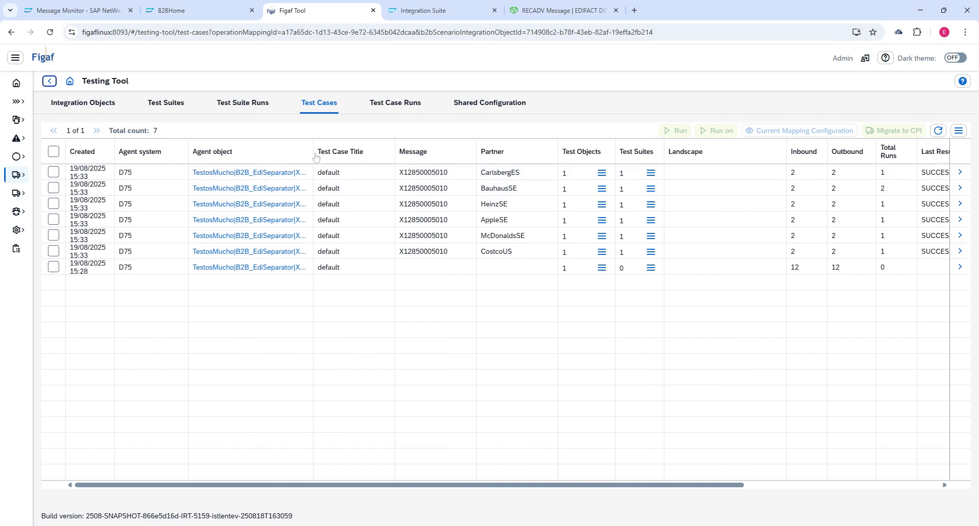
pyautogui.moveTo(315, 157); pyautogui.dragTo(416, 155)
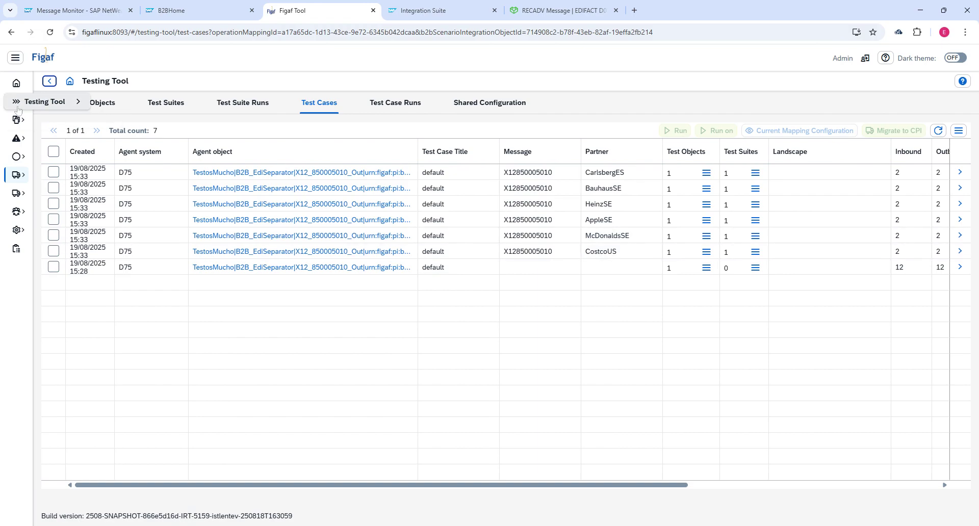
pyautogui.click(60, 105)
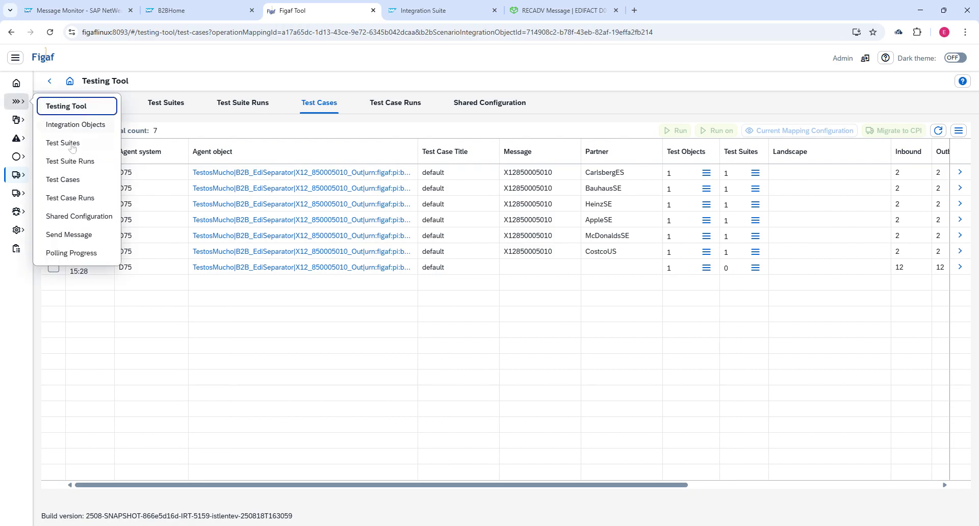
pyautogui.click(293, 312)
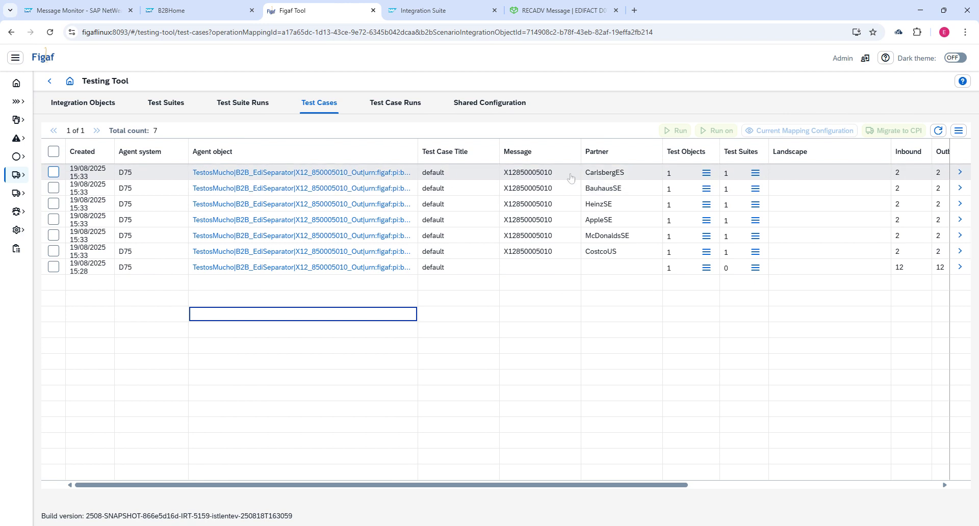
pyautogui.doubleClick(513, 176)
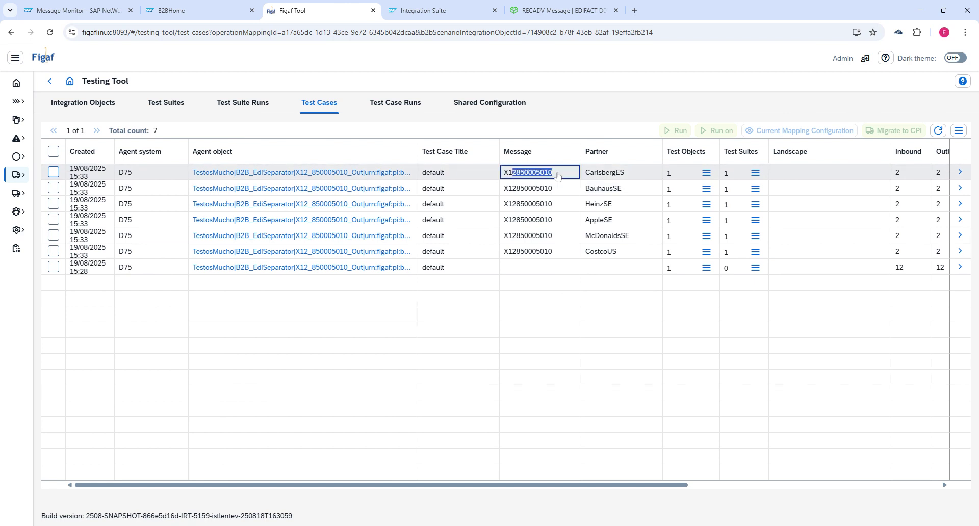
pyautogui.moveTo(513, 176); pyautogui.dragTo(556, 176)
pyautogui.click(591, 176)
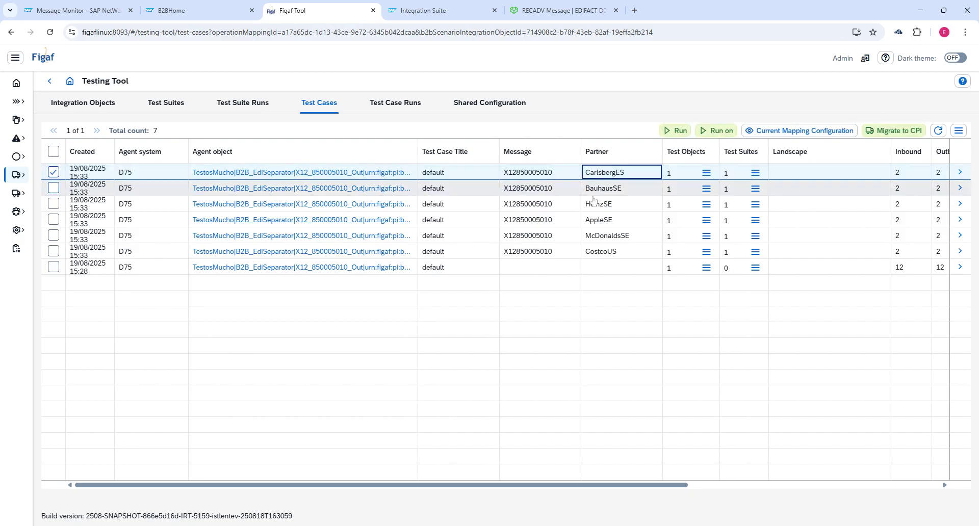
pyautogui.click(590, 188)
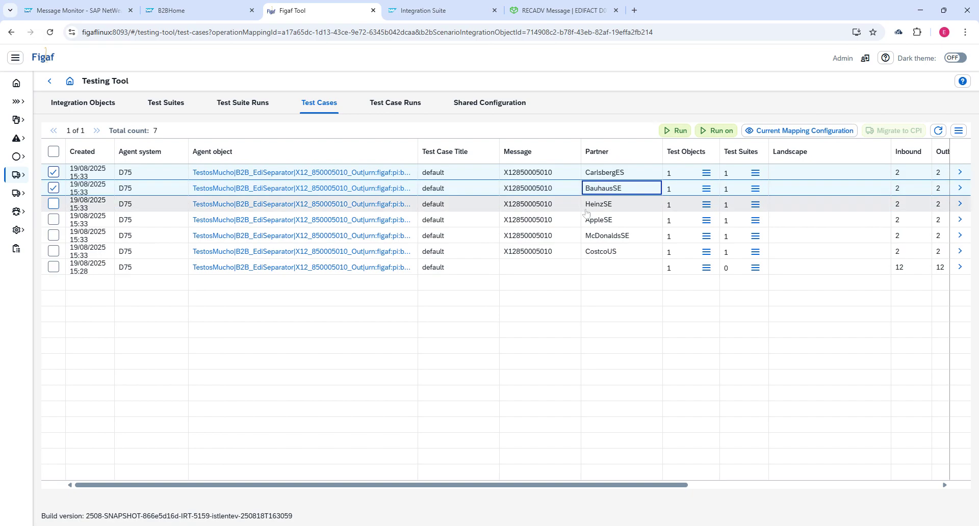
pyautogui.click(593, 174)
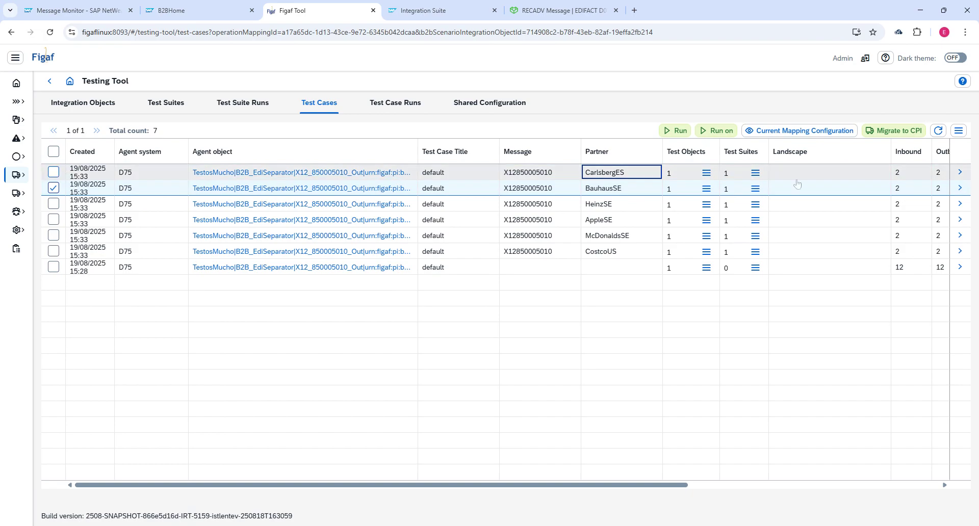
pyautogui.click(675, 130)
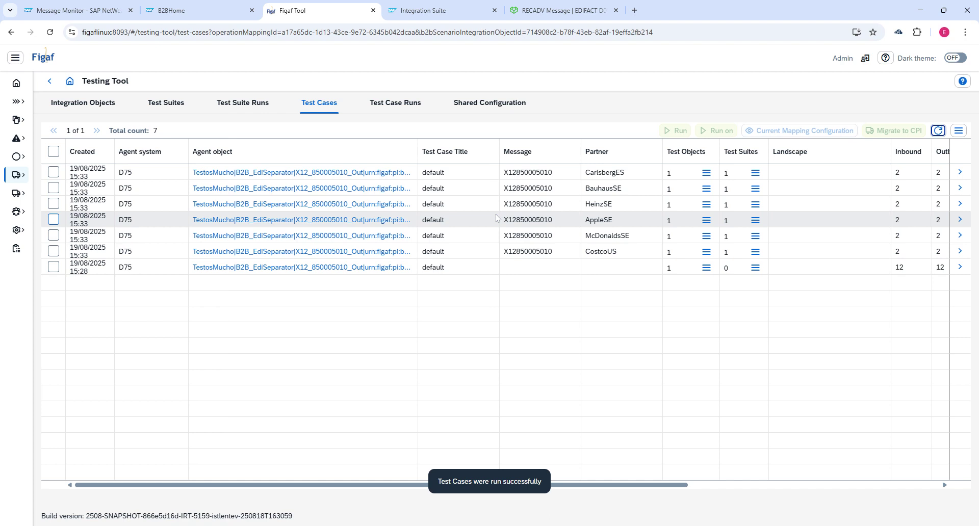
# Open the testing results of the BauhausSE test case, poll remote messages for the newest run and refresh the results.
pyautogui.click(960, 188)
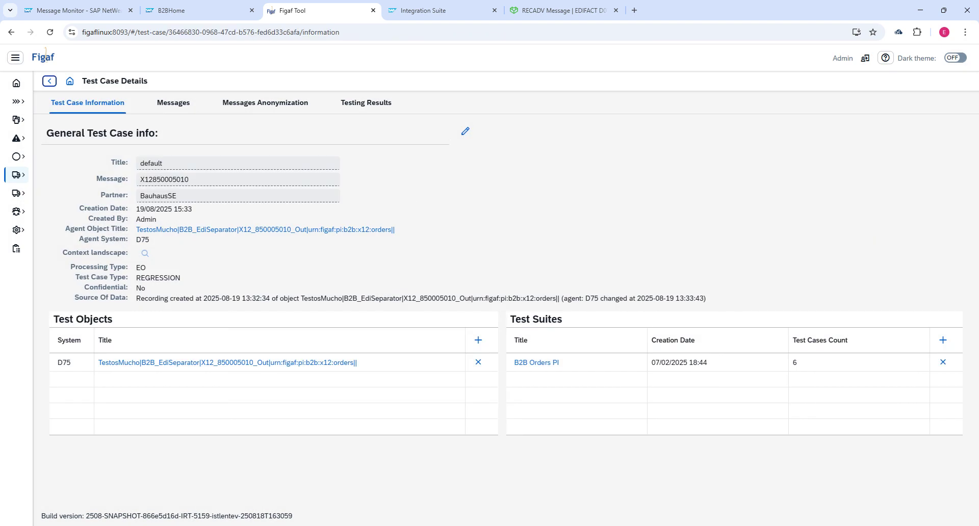
pyautogui.click(375, 104)
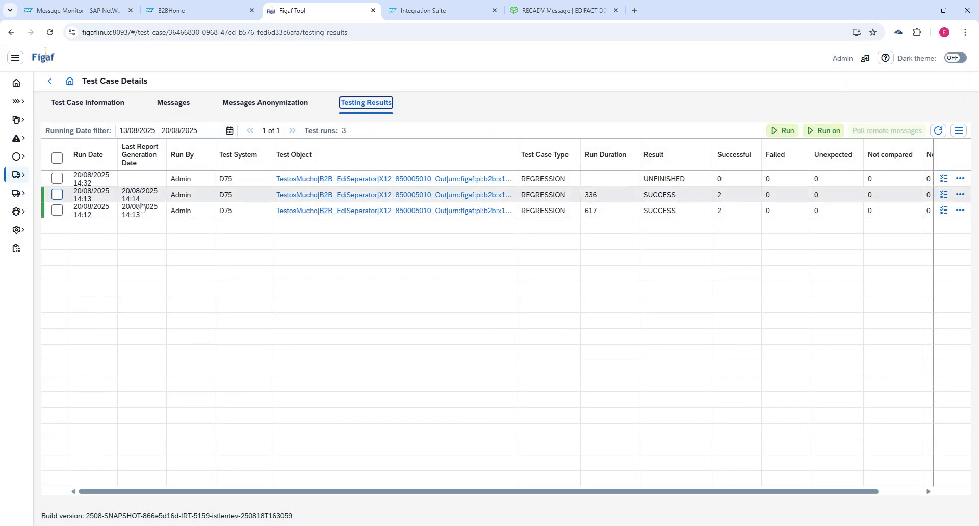
pyautogui.click(57, 178)
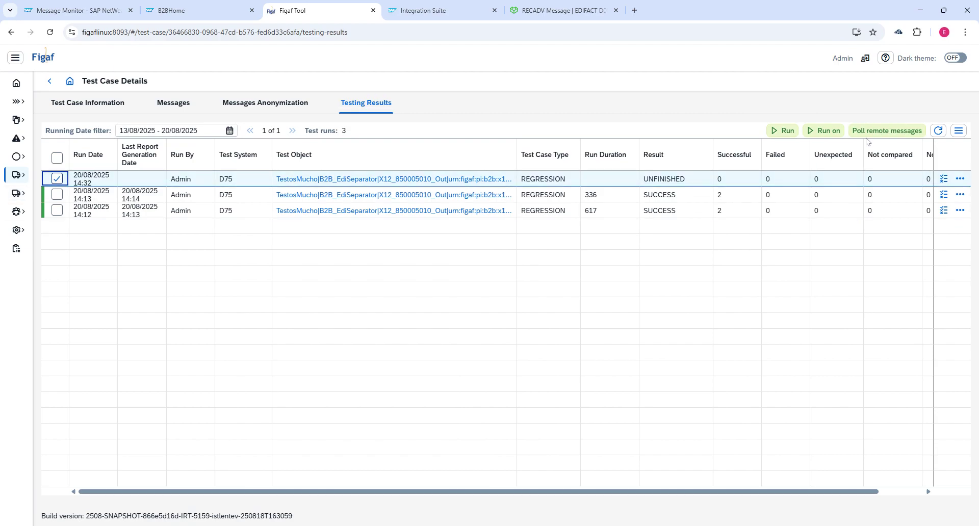
pyautogui.click(888, 131)
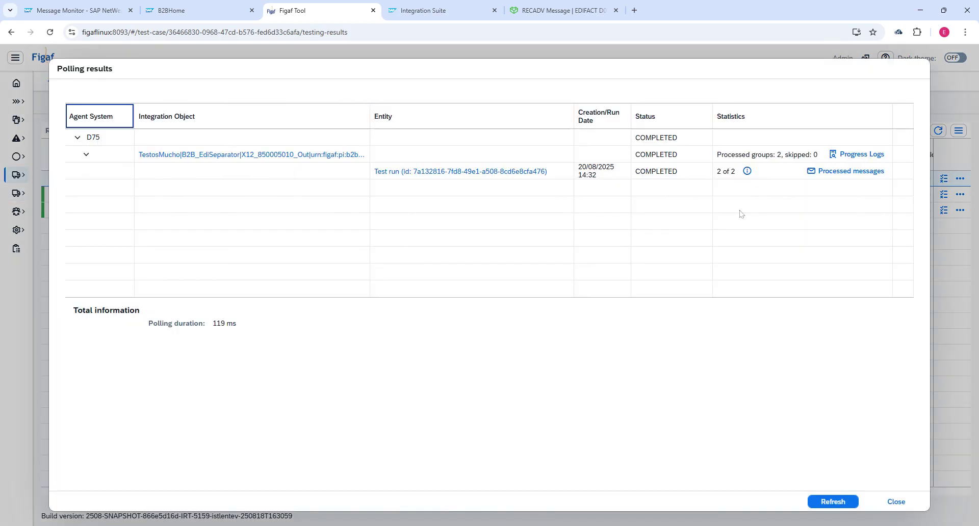
pyautogui.click(834, 502)
pyautogui.click(833, 502)
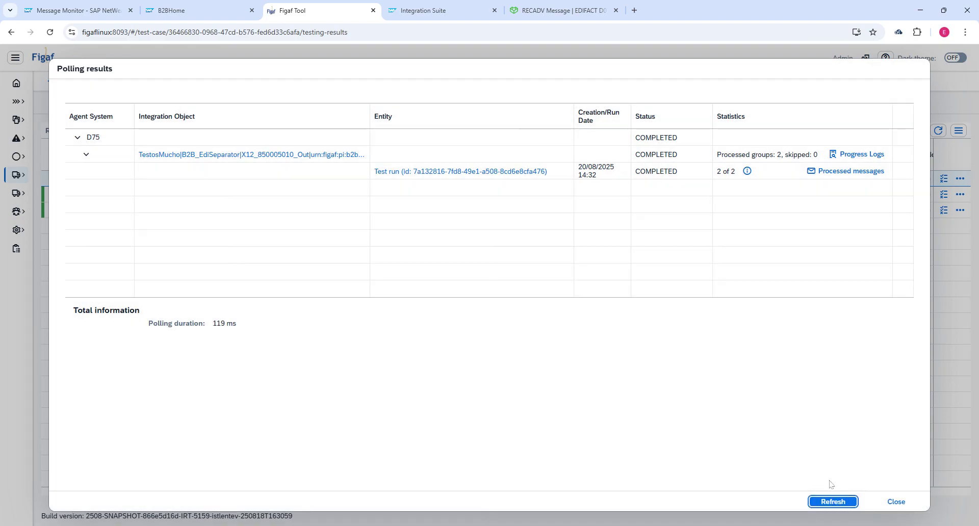
pyautogui.click(896, 502)
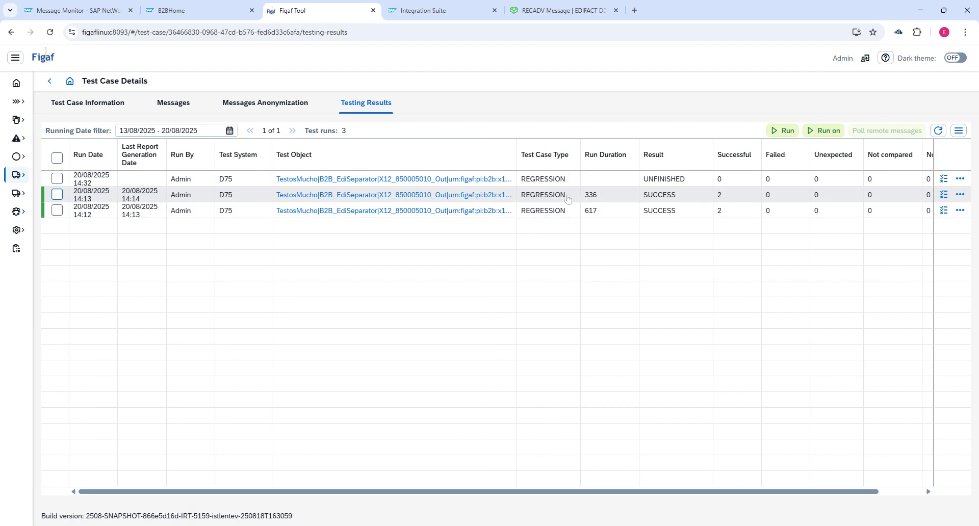
pyautogui.click(939, 131)
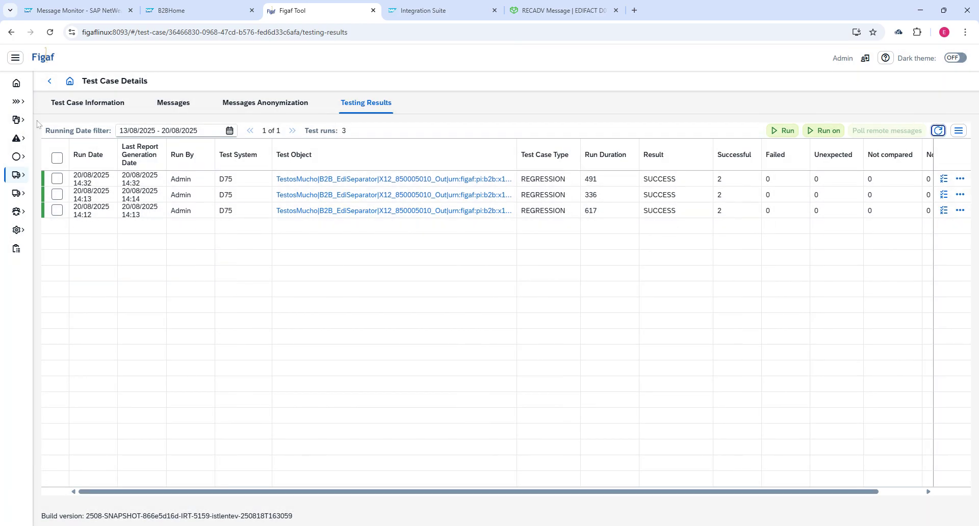
# Return to the B2B migration overview and open the migration form of the SE_Bauhaus_850005010_to_ORDERS_ORDERS05 mapping.
pyautogui.click(49, 83)
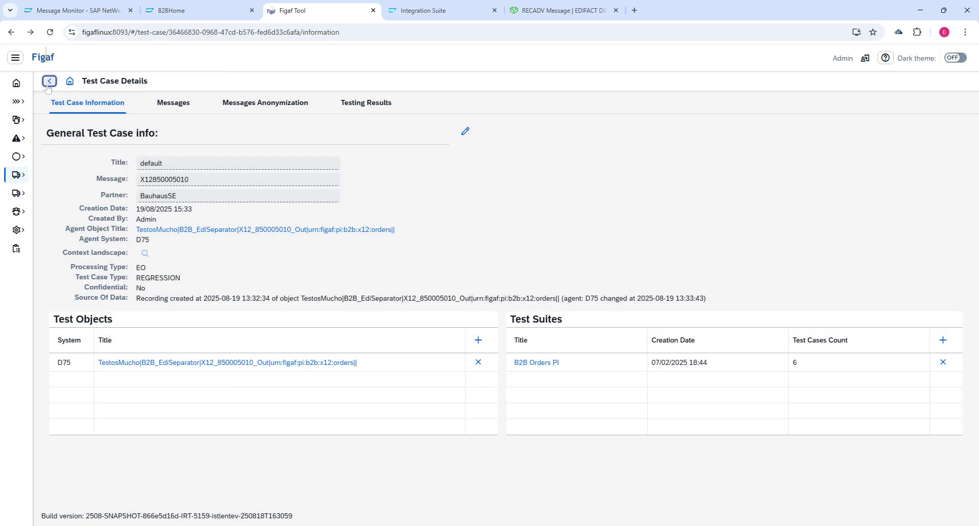
pyautogui.click(49, 82)
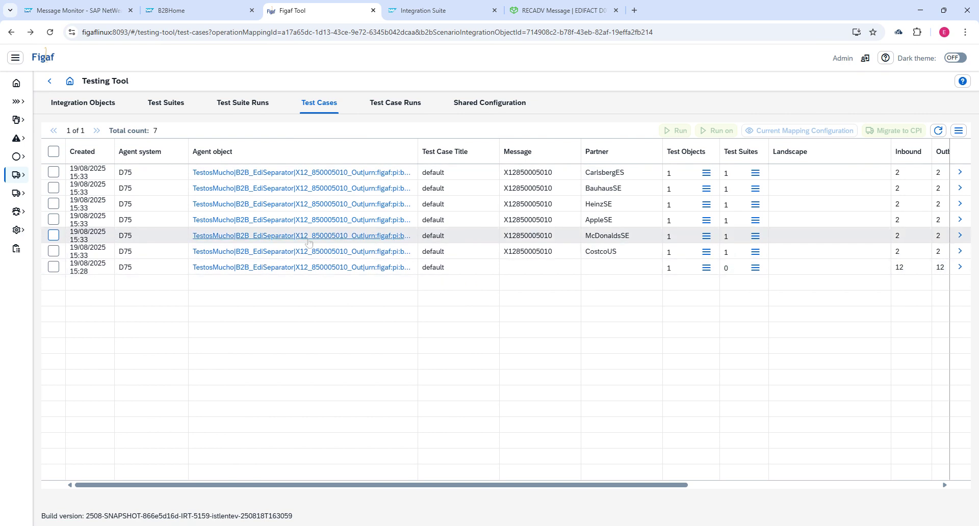
pyautogui.click(52, 83)
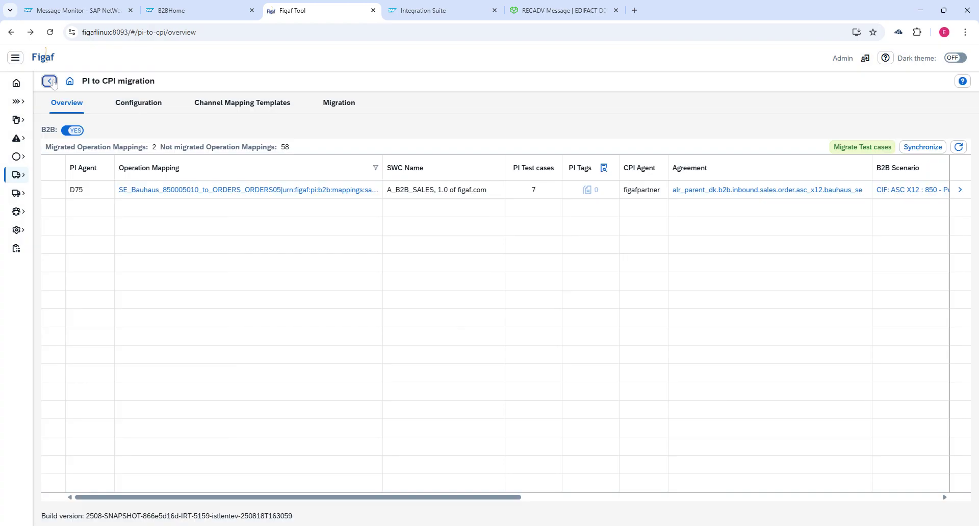
pyautogui.click(57, 194)
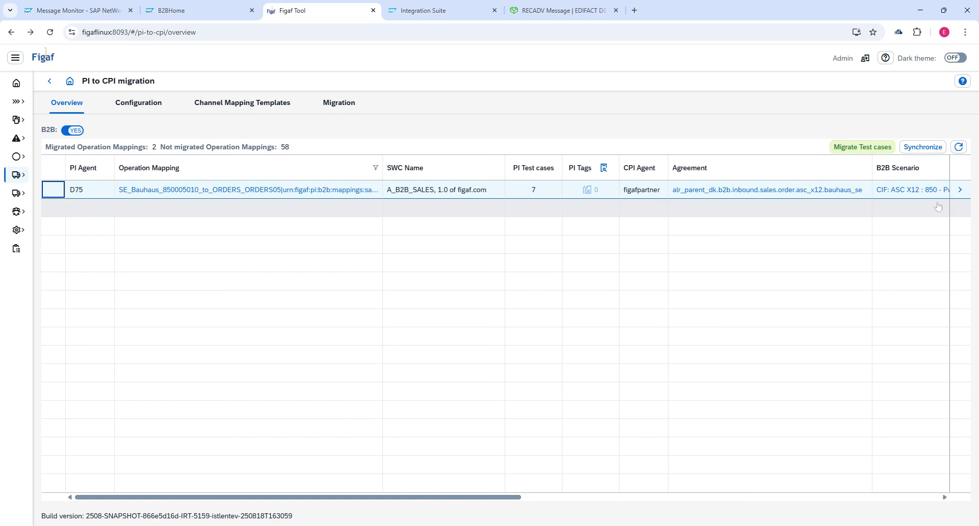
pyautogui.click(961, 191)
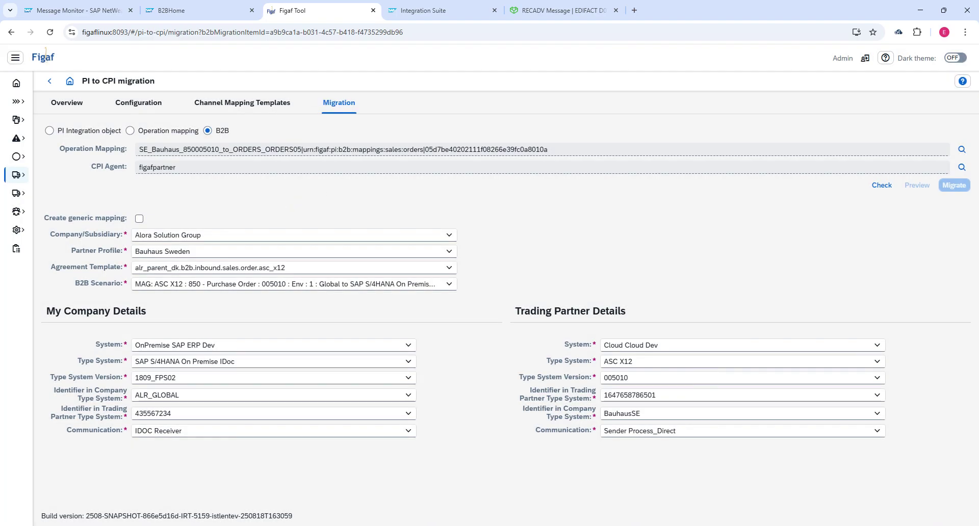
# Set the CPI agent to CI-Training and the partner profile to Bauhaus Sweden for the B2B migration.
pyautogui.click(962, 168)
pyautogui.click(284, 164)
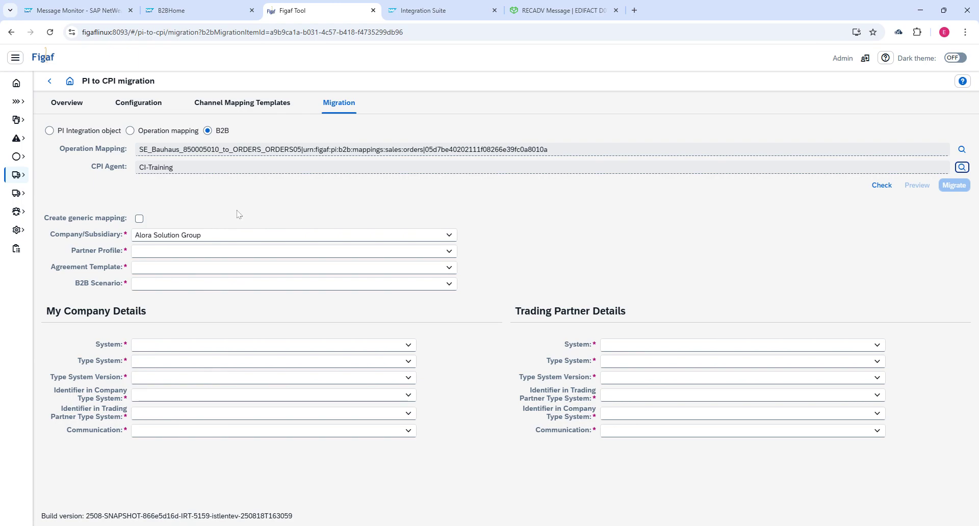
pyautogui.click(449, 252)
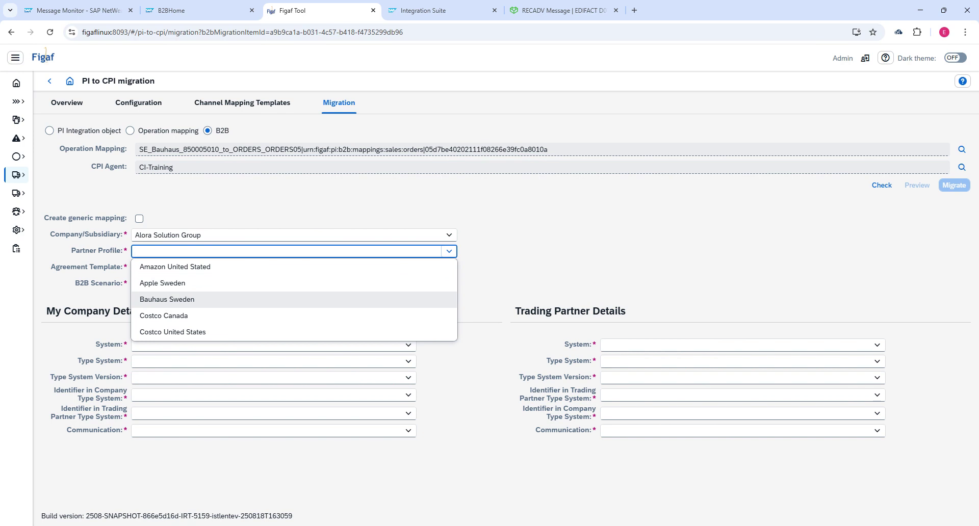
pyautogui.click(167, 303)
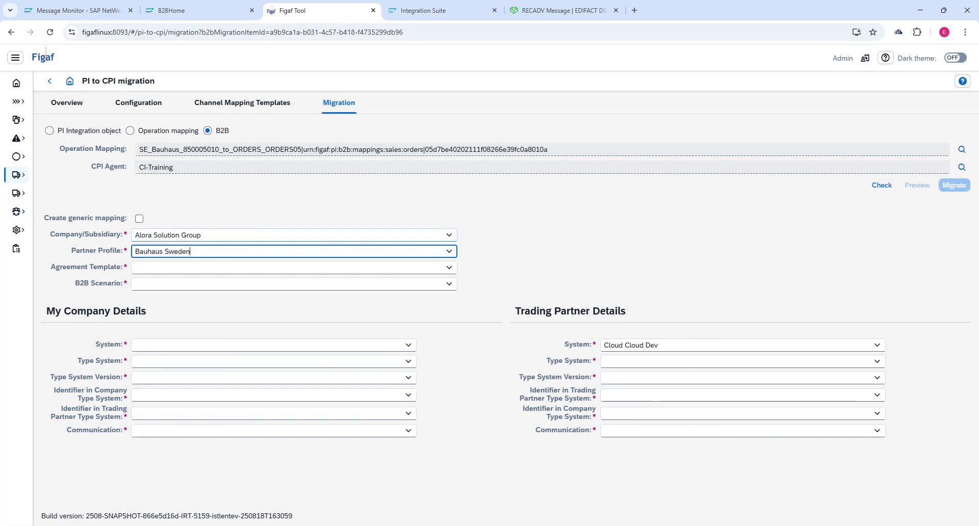
# Compare the agreement templates offered for Alora Solution Group and Alora United States, ending with Alora Solution Group as the company.
pyautogui.click(447, 234)
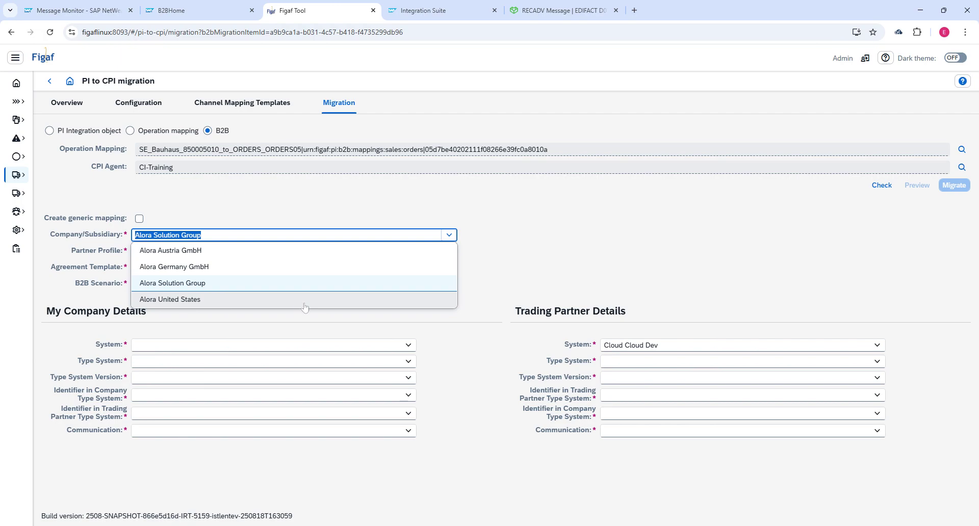
pyautogui.click(185, 289)
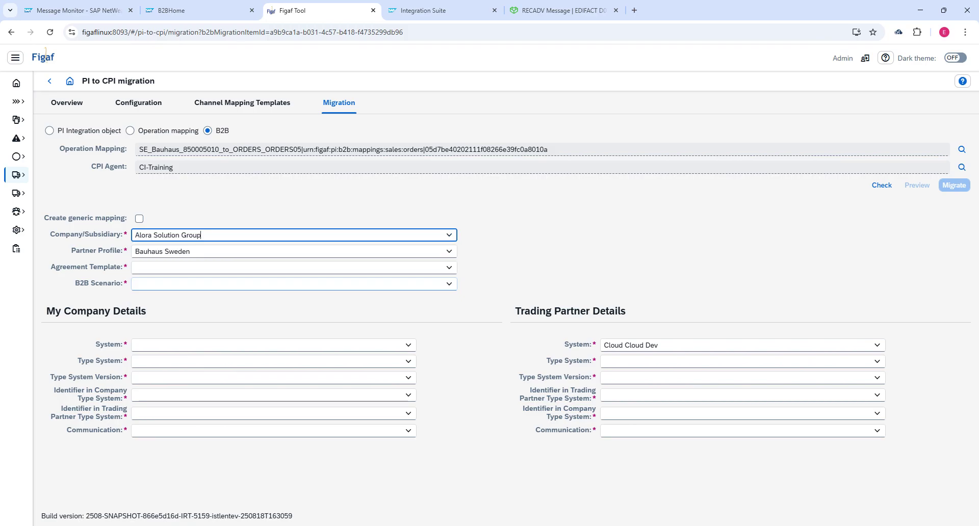
pyautogui.click(449, 270)
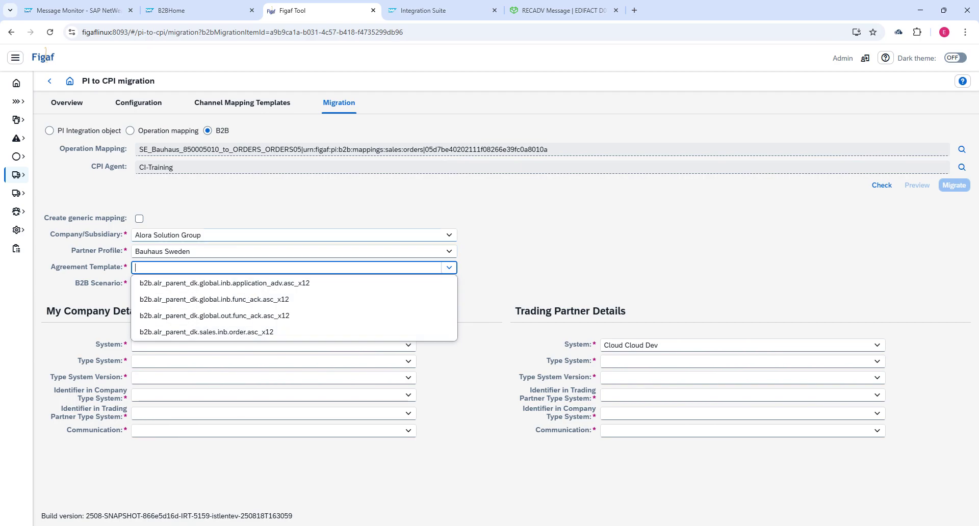
pyautogui.click(449, 235)
pyautogui.click(449, 235)
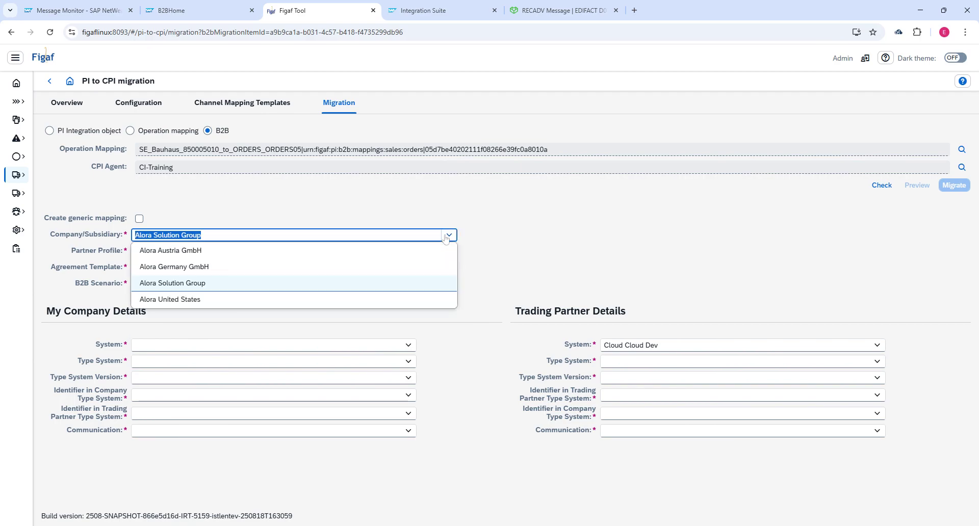
pyautogui.click(424, 300)
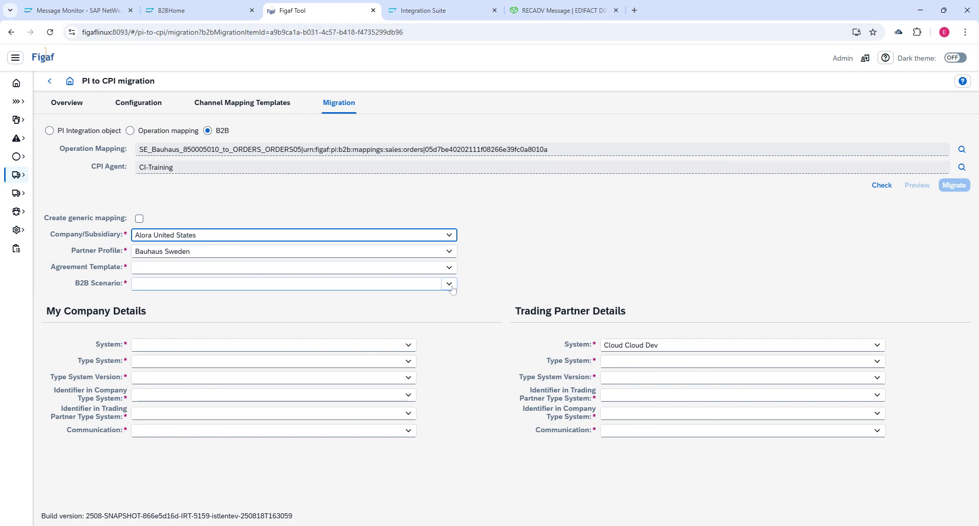
pyautogui.click(448, 270)
pyautogui.click(448, 270)
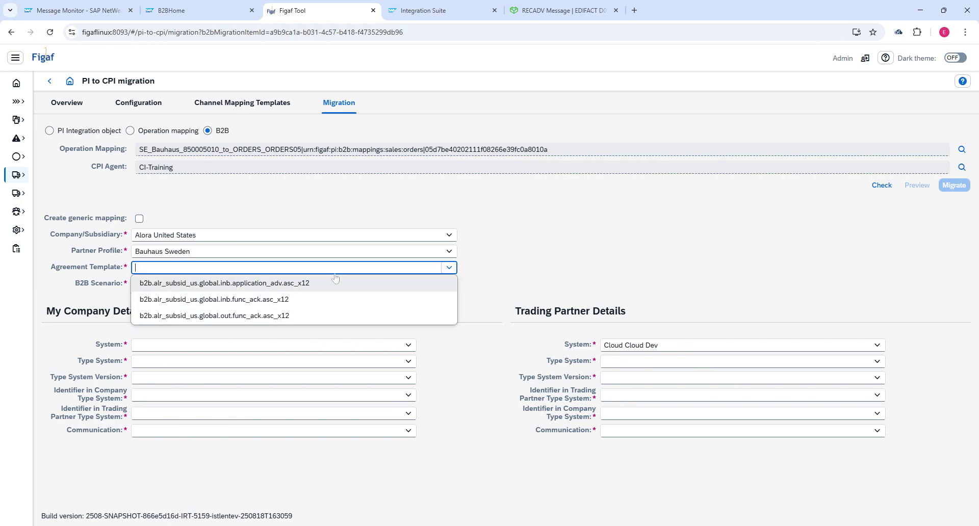
pyautogui.click(448, 235)
pyautogui.click(413, 283)
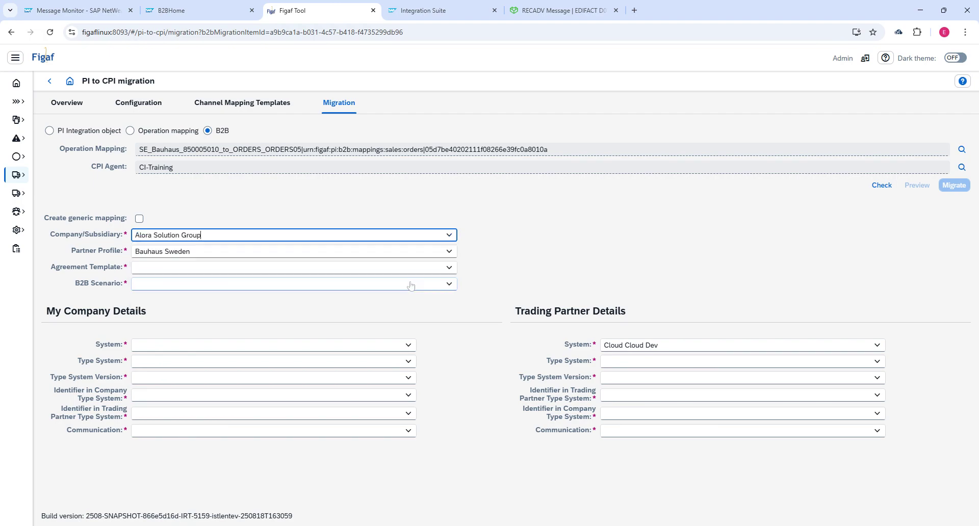
# Set the agreement template to b2b.alr_parent_dk.sales.inb.order.asc_x12 and the B2B scenario to the ASC X12 850 Purchase Order 005010 WithEnvelope MAG.
pyautogui.click(448, 268)
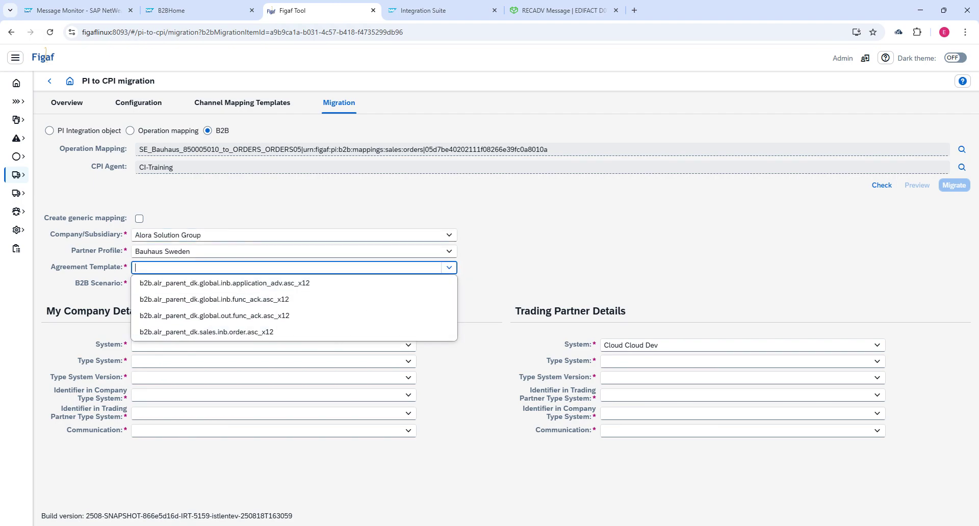
pyautogui.write('order')
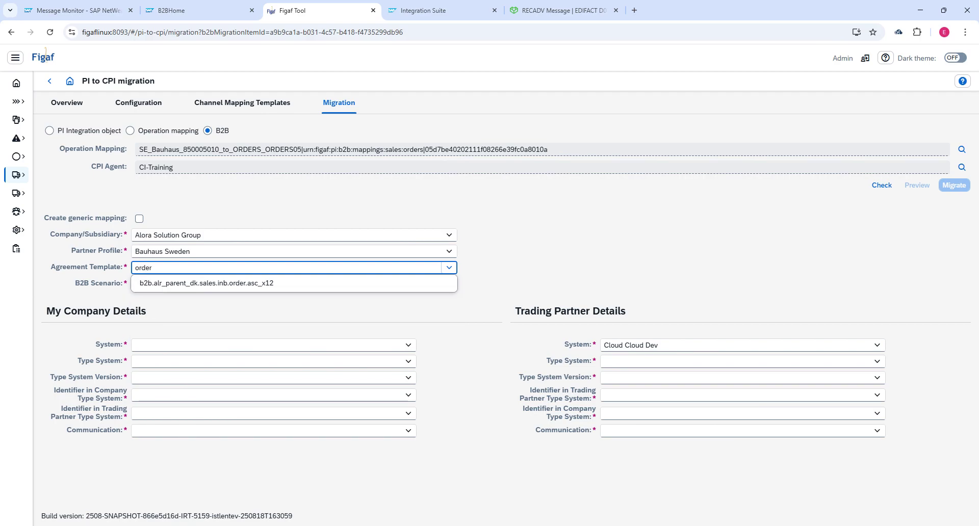
pyautogui.write('.a')
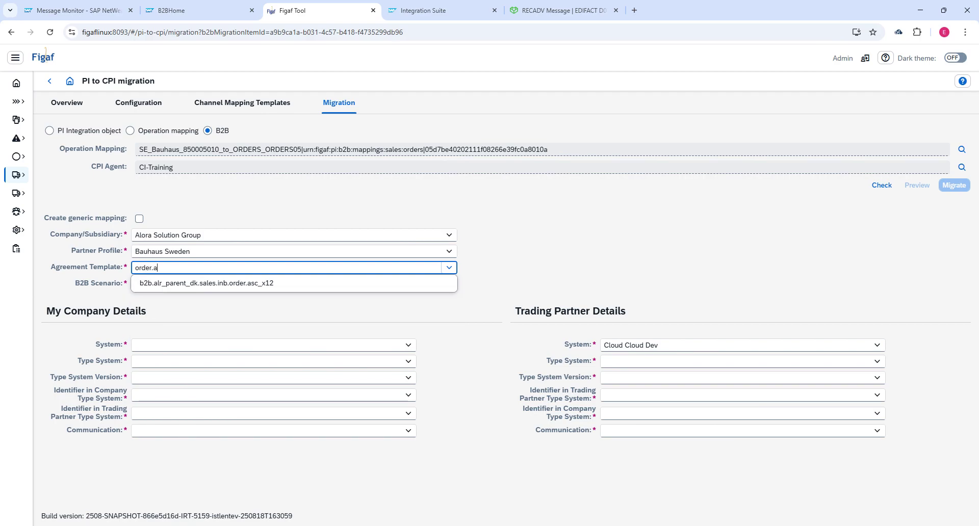
pyautogui.click(266, 284)
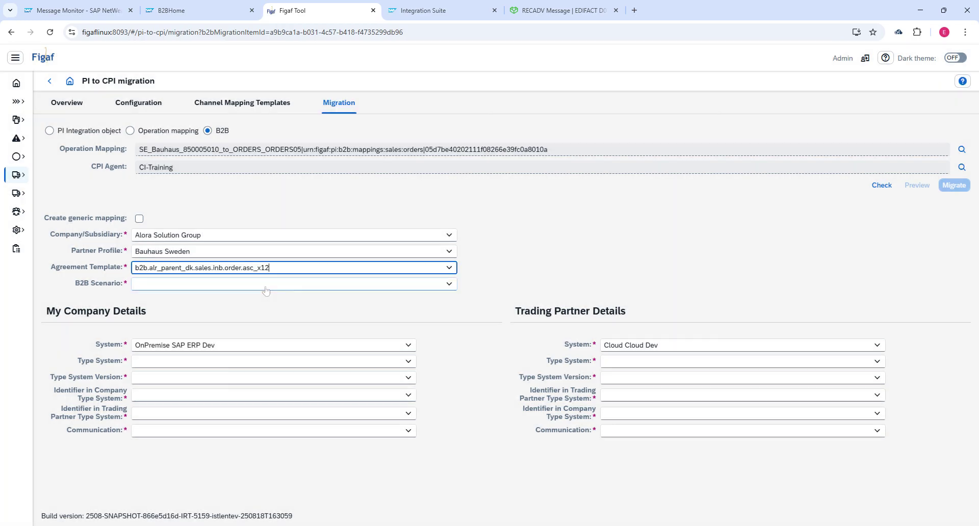
pyautogui.click(449, 287)
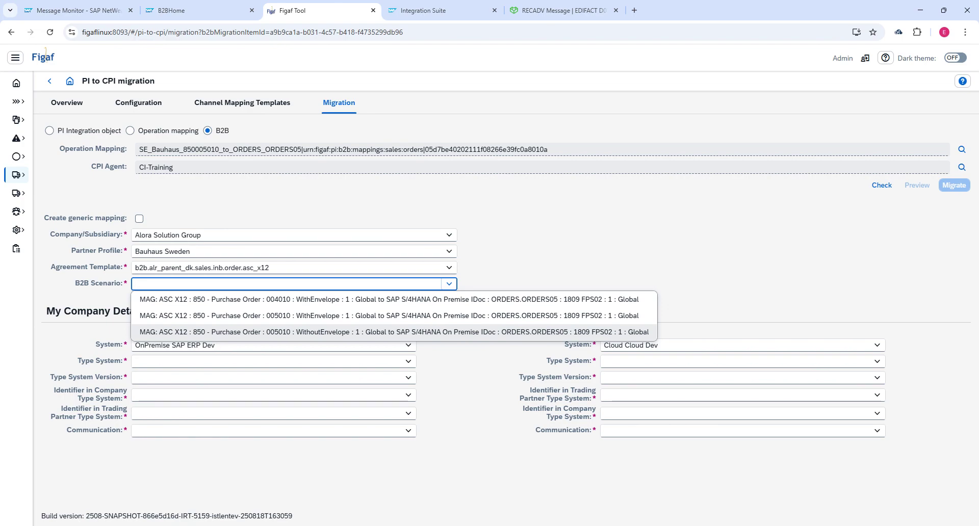
pyautogui.click(314, 315)
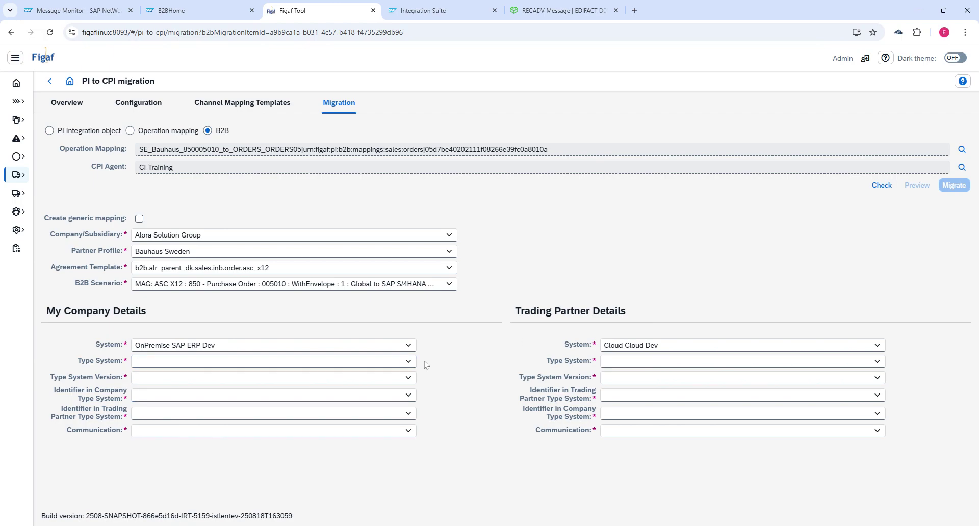
# Set My Company's type system to SAP S/4HANA On Premise IDoc and check the system choices, keeping OnPremise SAP ERP Dev.
pyautogui.click(409, 361)
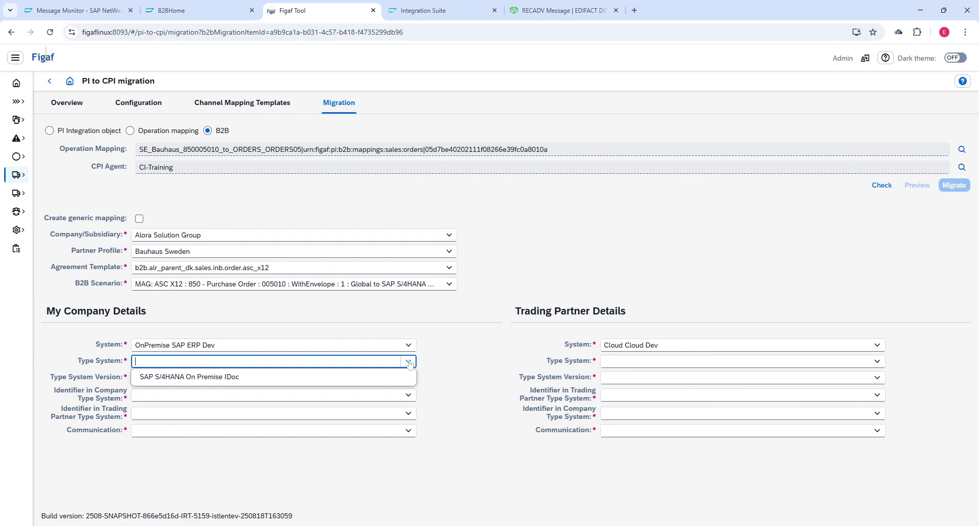
pyautogui.click(400, 378)
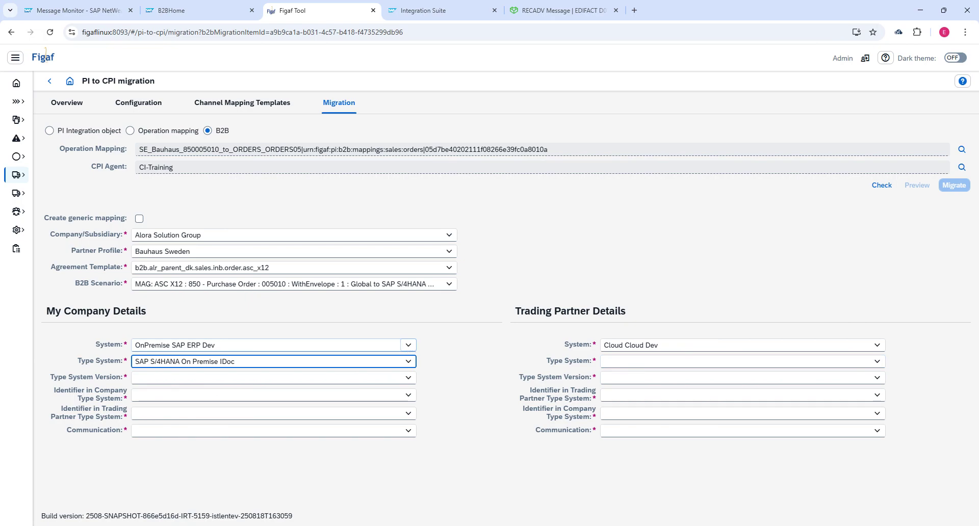
pyautogui.click(409, 346)
pyautogui.click(409, 347)
pyautogui.click(409, 346)
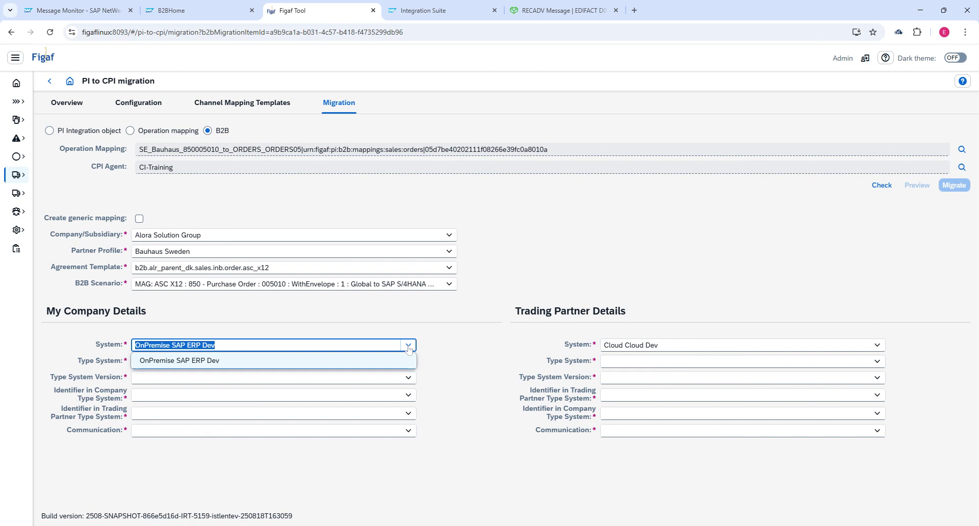
pyautogui.click(409, 346)
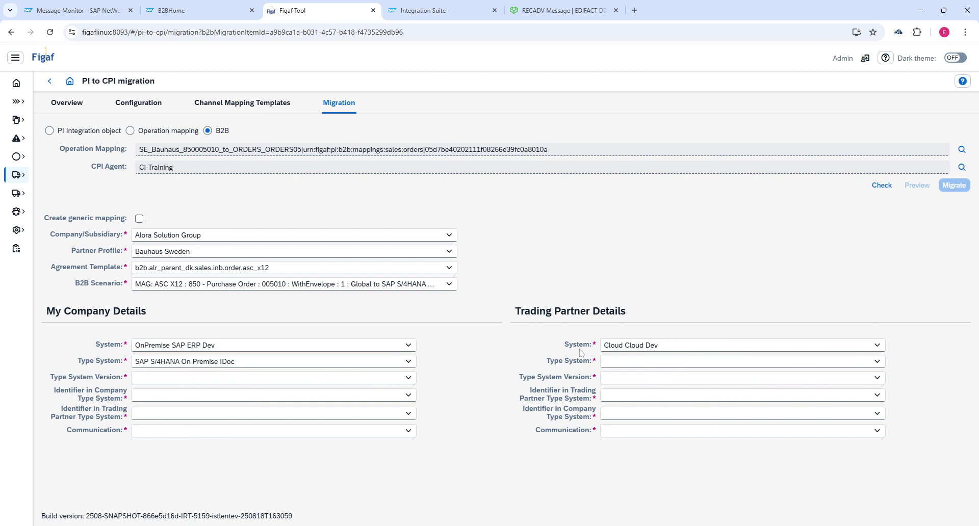
# Set the trading partner's system to Cloud Cloud Dev, its type system to ASC X12 and the type system version to 005010.
pyautogui.click(878, 346)
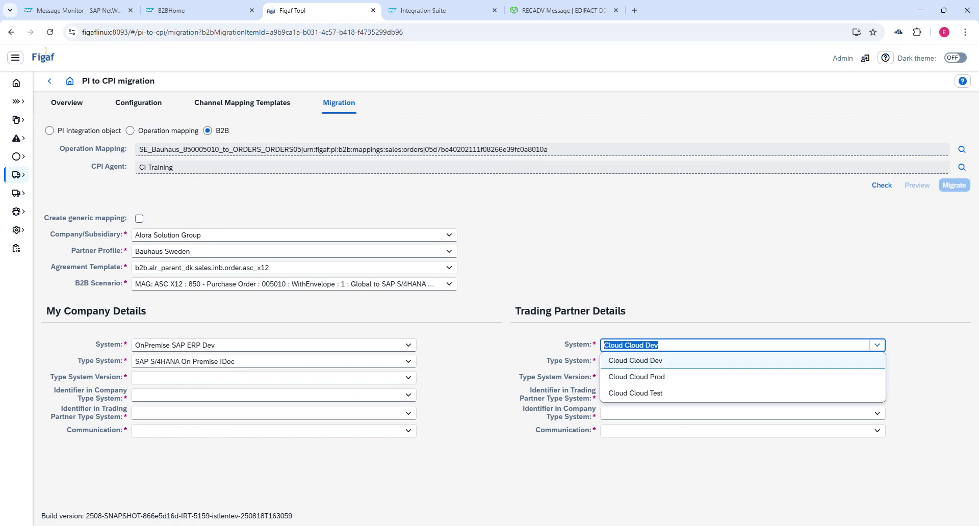
pyautogui.click(636, 361)
pyautogui.click(543, 351)
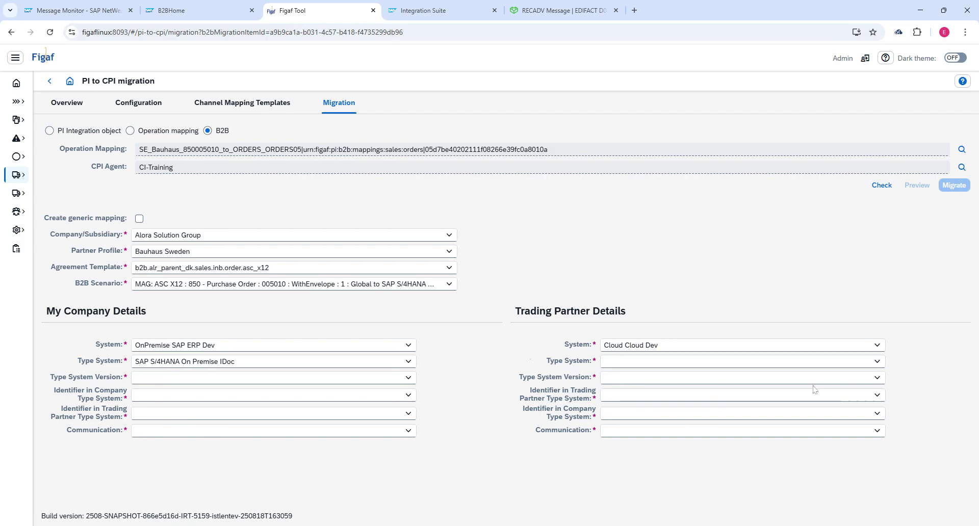
pyautogui.click(878, 362)
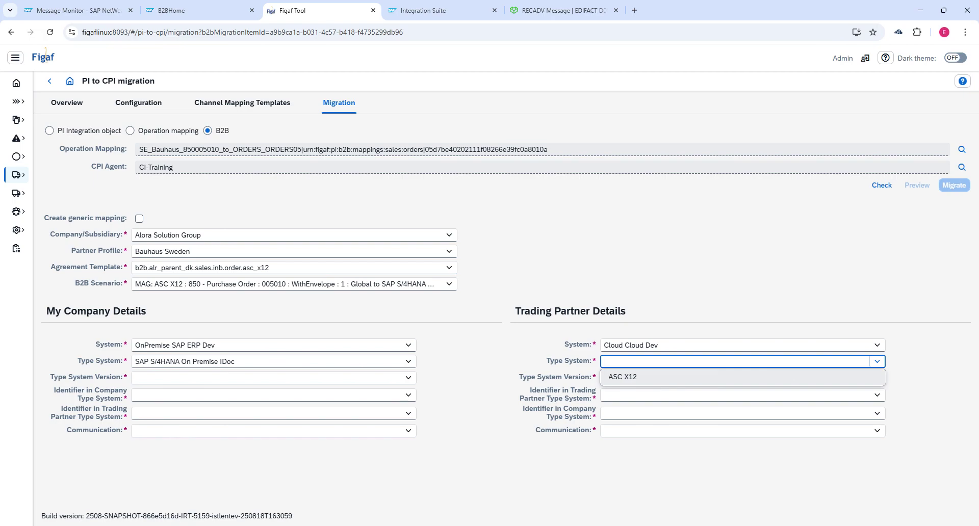
pyautogui.click(634, 380)
pyautogui.click(634, 380)
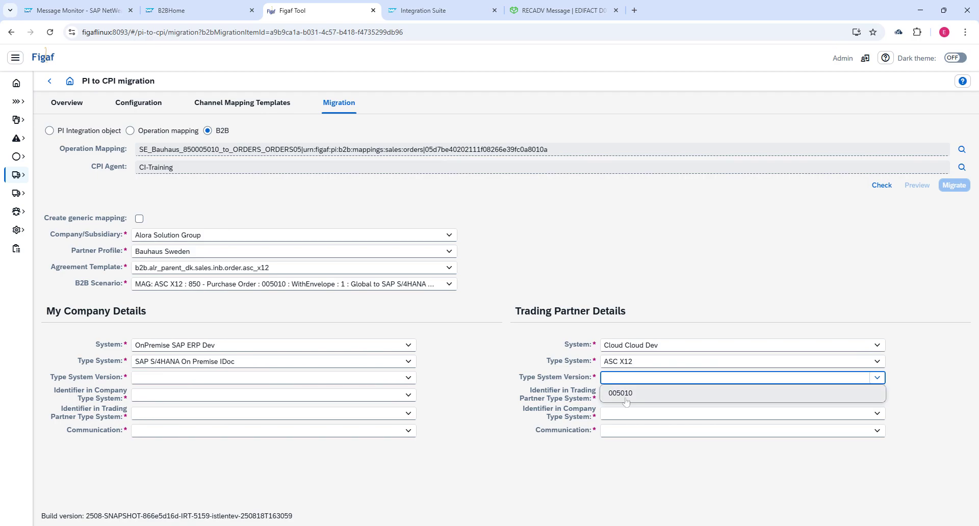
pyautogui.click(619, 400)
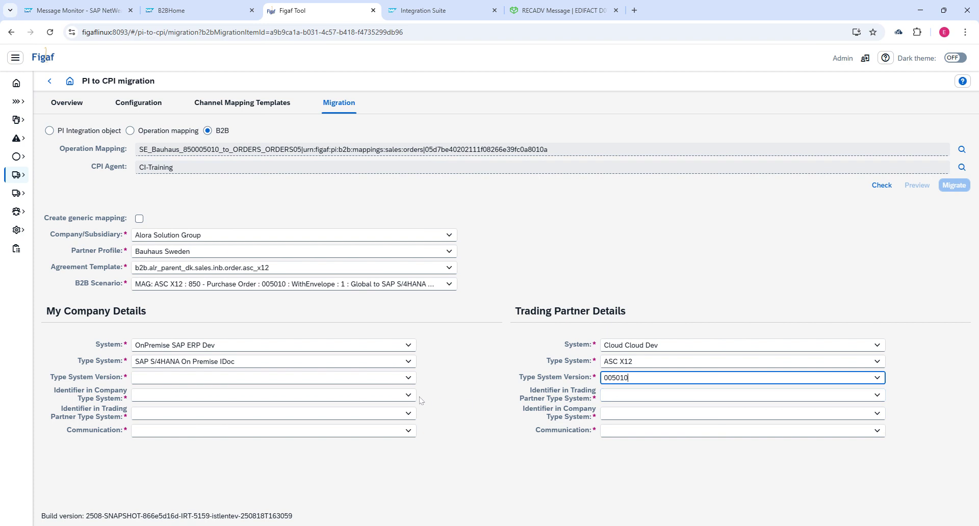
# Set My Company's type system version to 1809_FPS02 and its identifier in the company type system to ALR_GLOBAL.
pyautogui.click(409, 378)
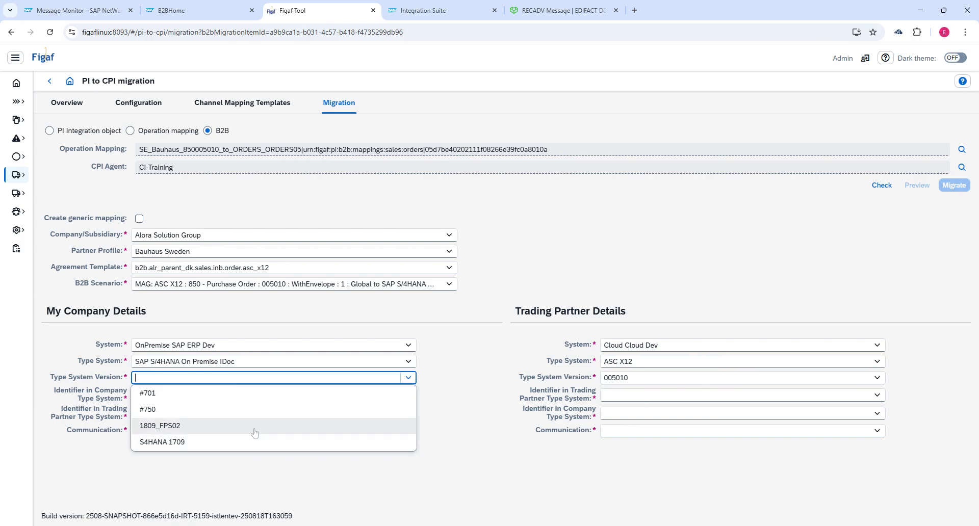
pyautogui.click(255, 432)
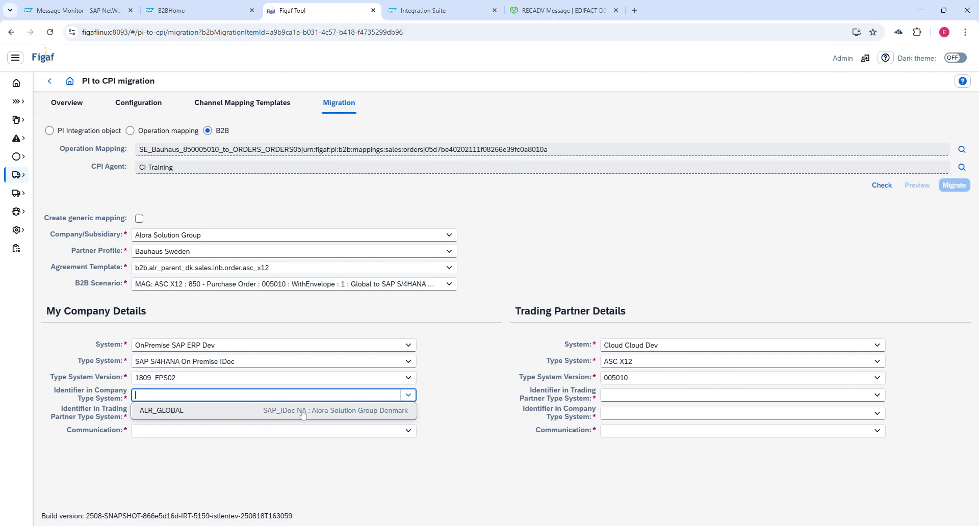
pyautogui.click(369, 414)
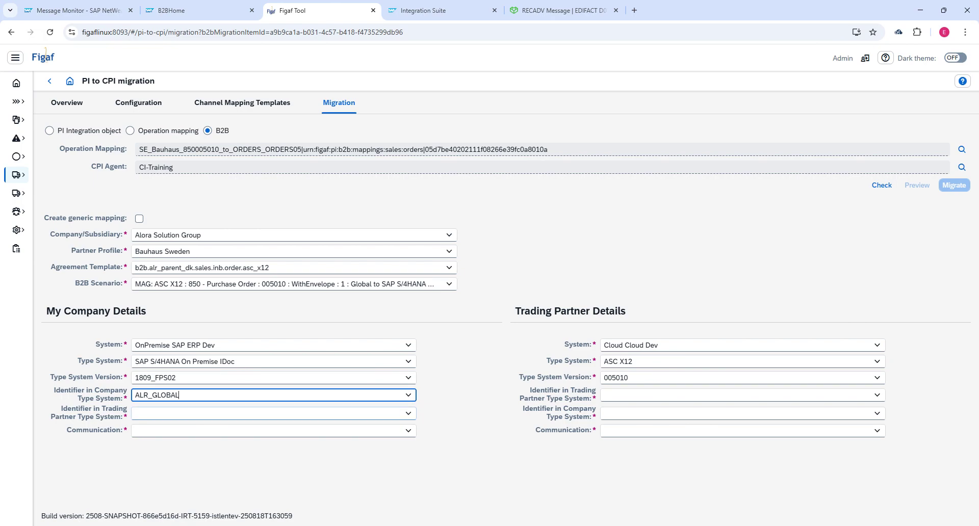
# Choose the ASC_X12 Duns 01 identifier in the trading partner type system for My Company and set its communication to IDOC Receiver.
pyautogui.click(409, 415)
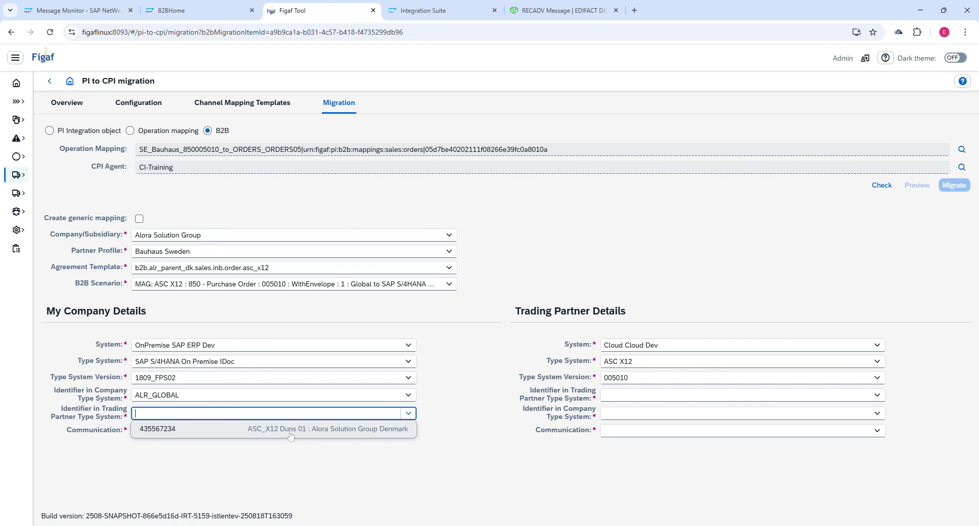
pyautogui.press('Down')
pyautogui.press('Return')
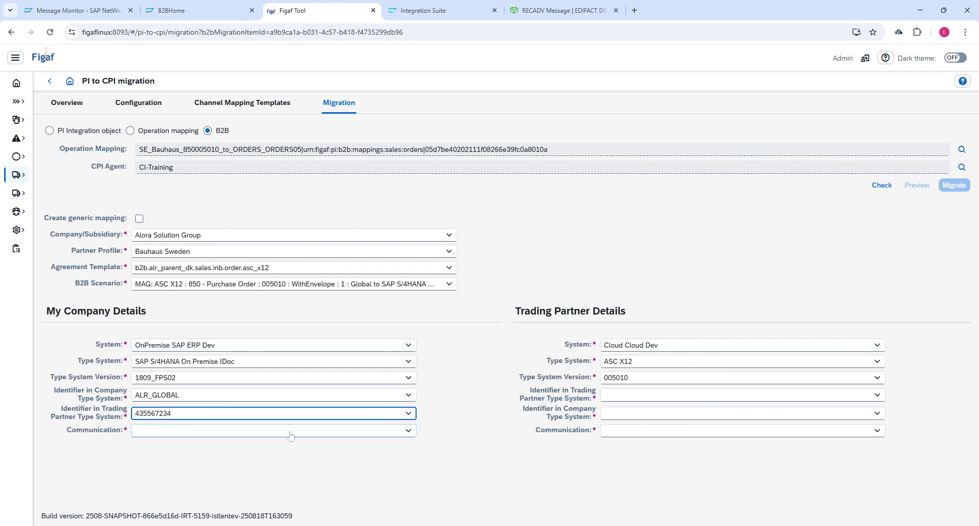
pyautogui.click(408, 431)
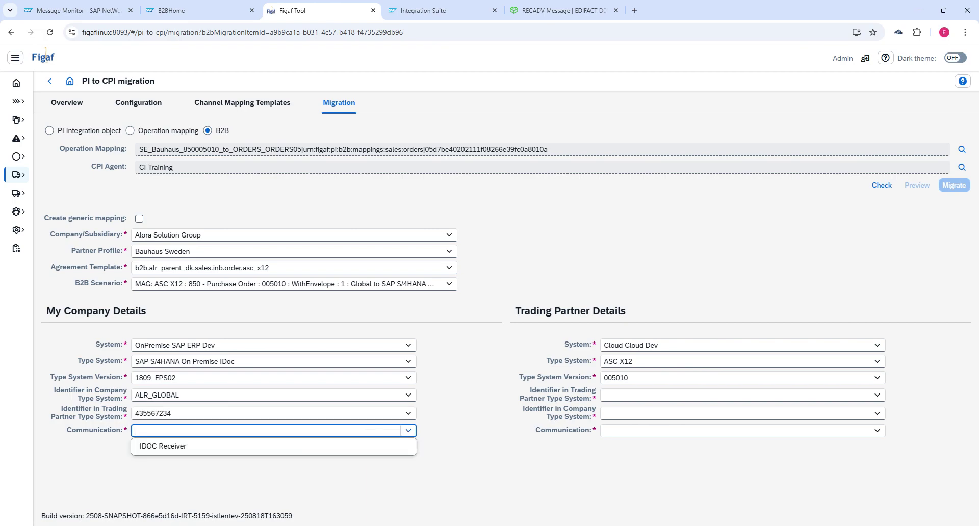
pyautogui.click(389, 449)
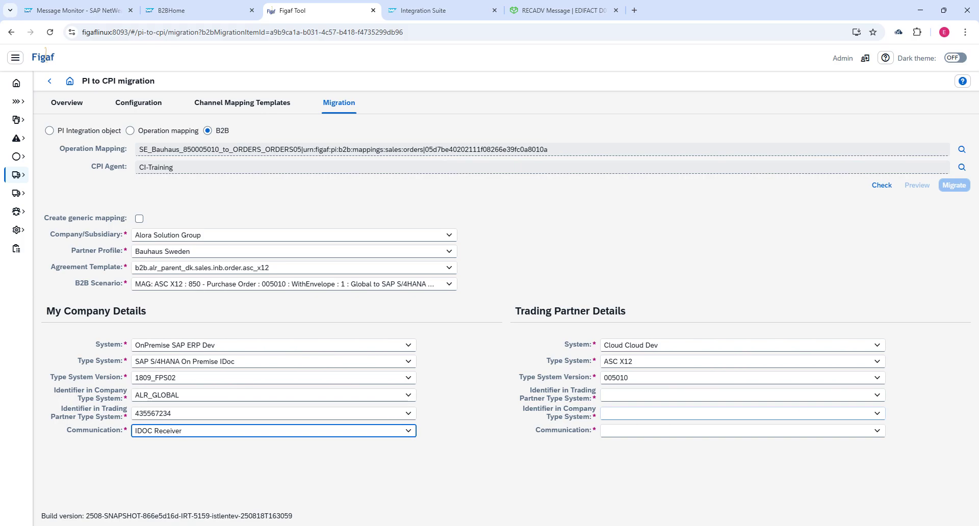
# Set the trading partner's identifiers to the ASC_X12 GLN 07 entry and BauhausSE, and its communication to Sender Process_Direct.
pyautogui.click(877, 396)
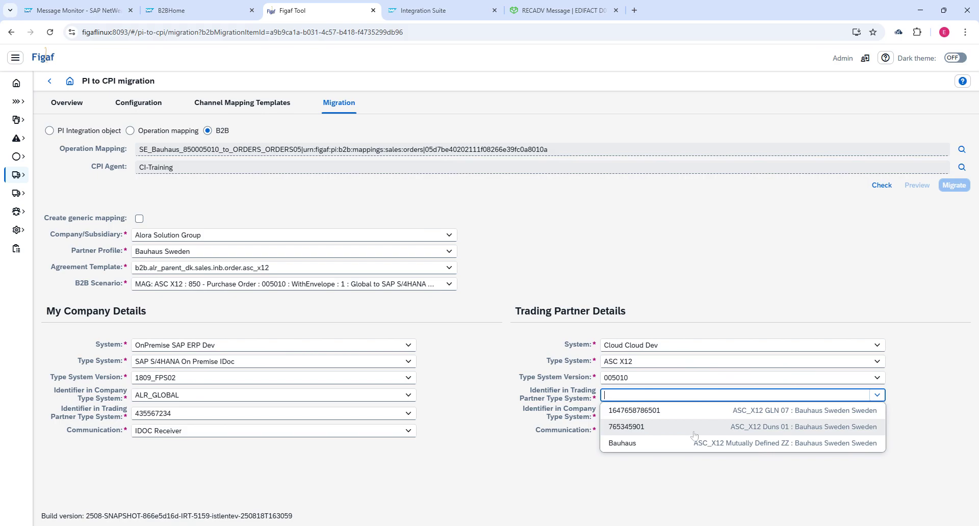
pyautogui.click(650, 411)
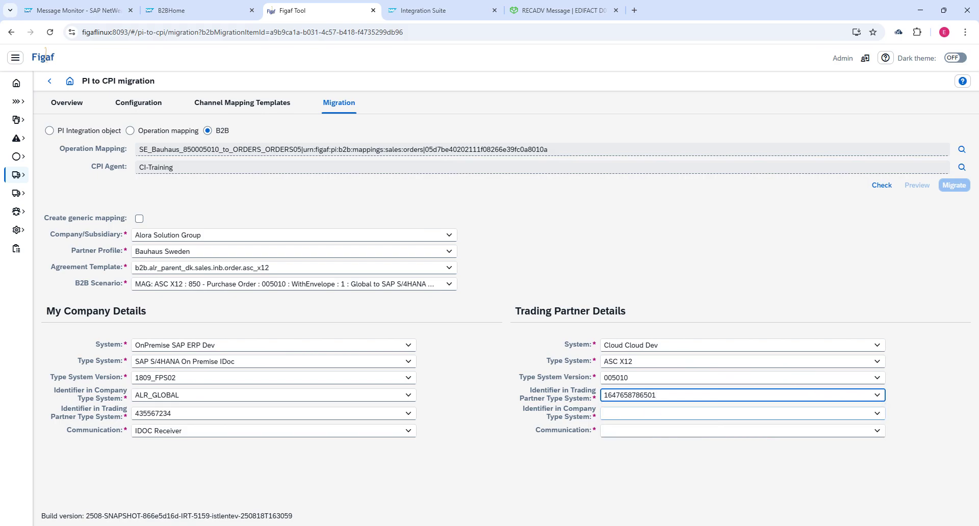
pyautogui.click(876, 414)
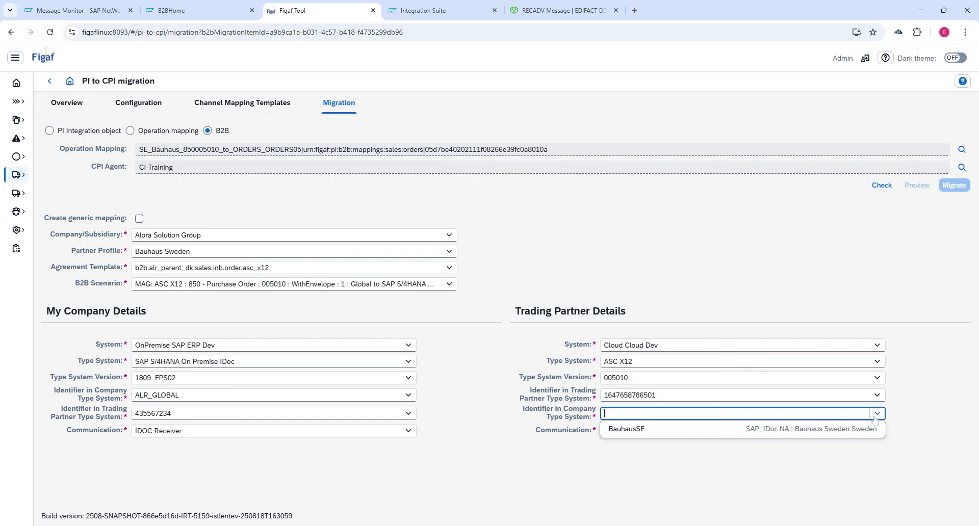
pyautogui.click(658, 434)
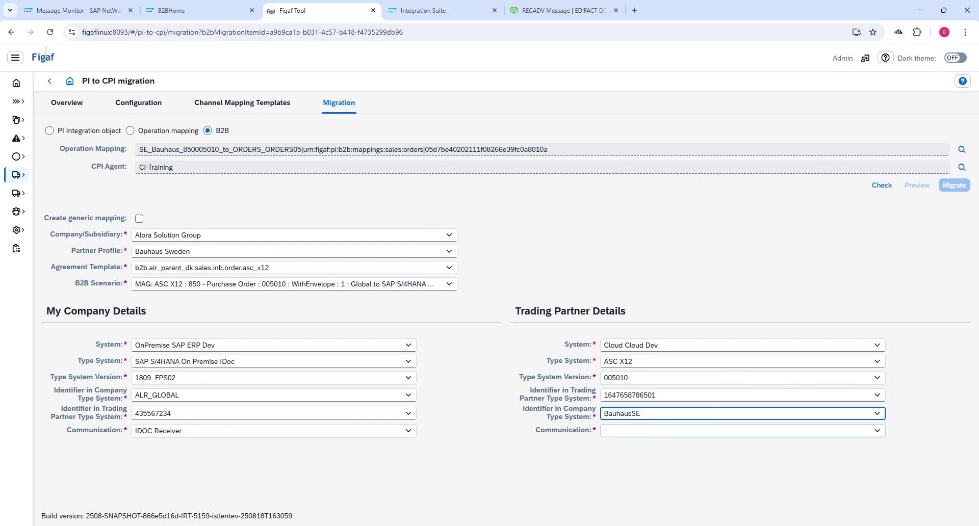
pyautogui.click(658, 432)
pyautogui.click(644, 447)
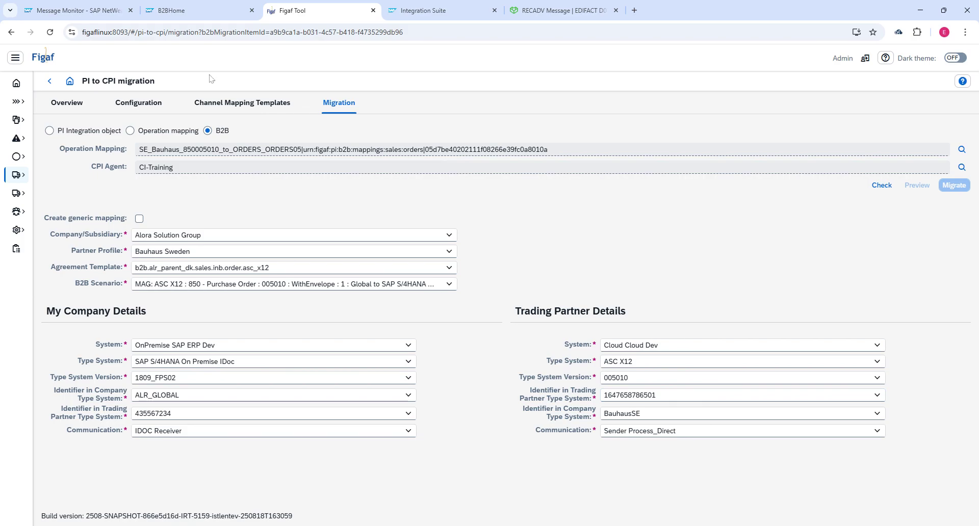
# Switch to the B2B Integration Cockpit and examine the sender and receiver identifiers in Bauhaus Sweden's Sales - Orders agreement with TestosMucho - DK.
pyautogui.click(179, 15)
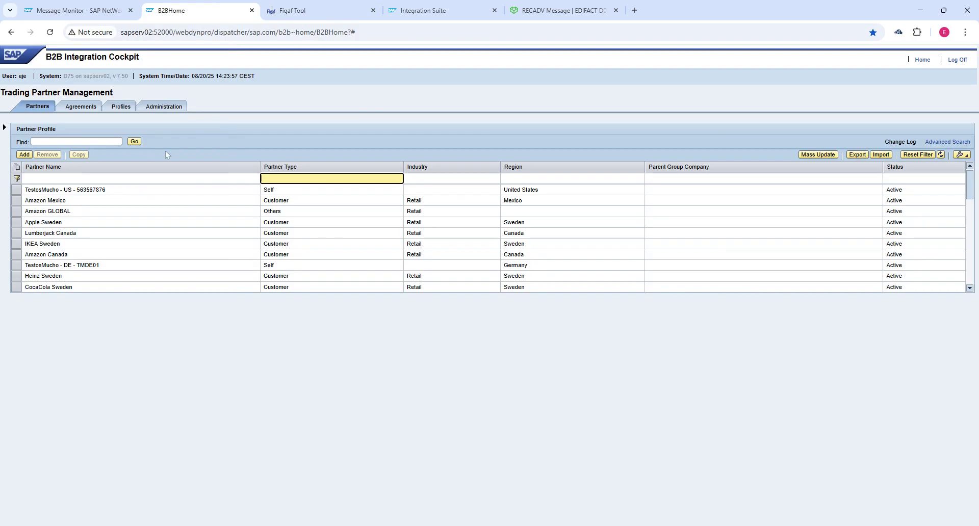
pyautogui.click(81, 106)
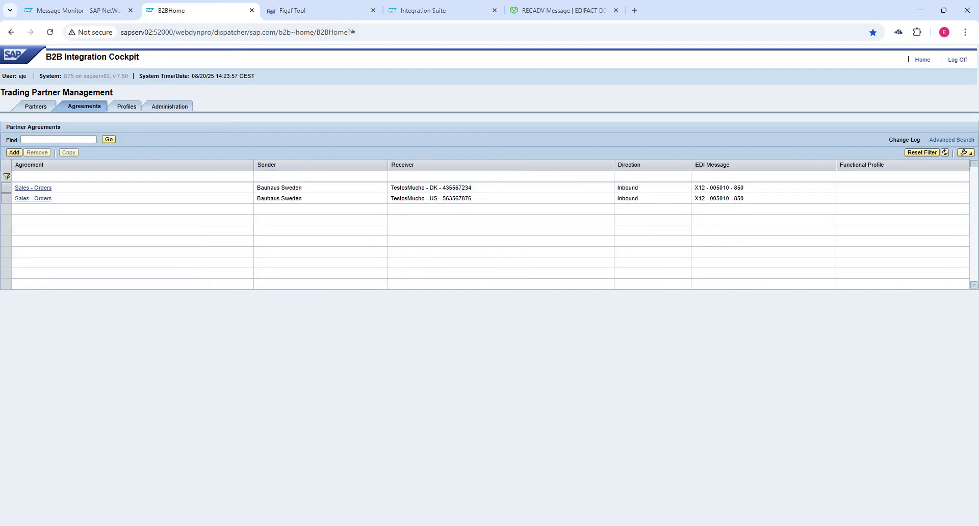
pyautogui.click(45, 188)
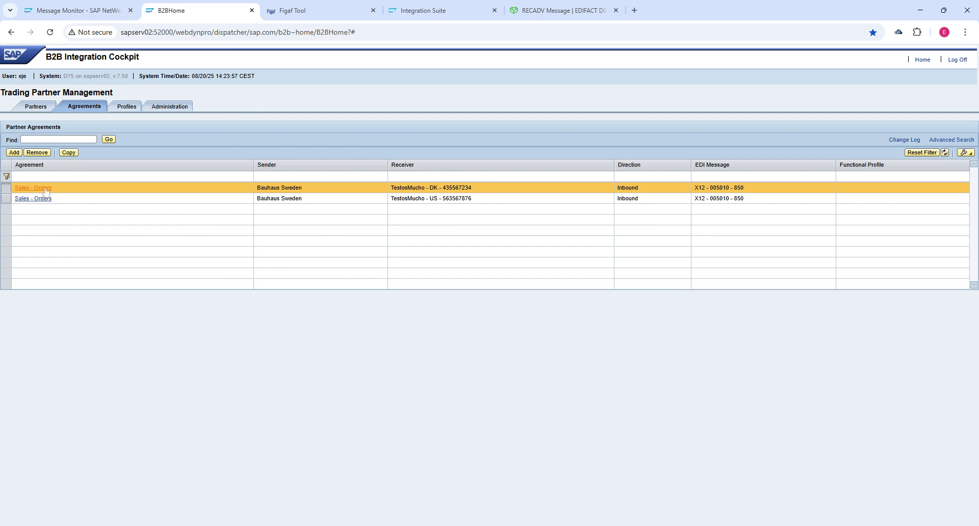
pyautogui.click(46, 188)
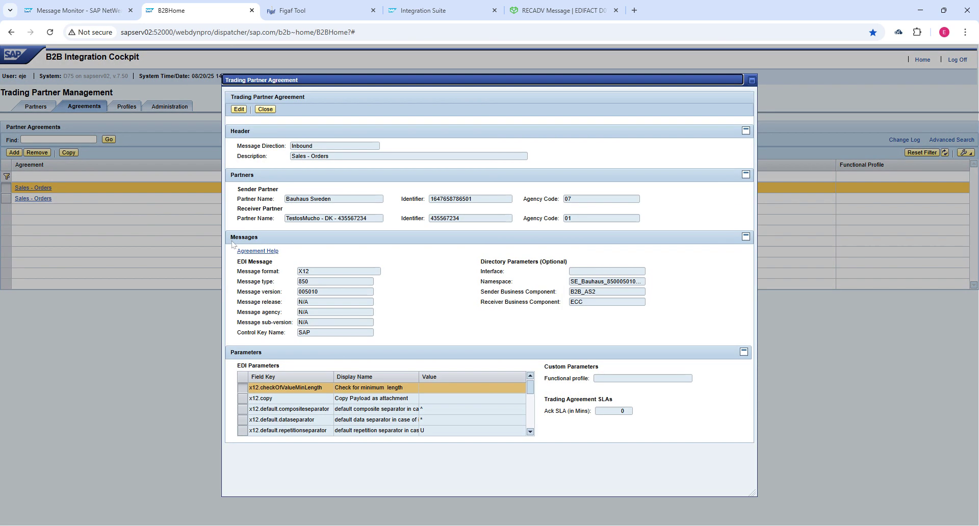
pyautogui.moveTo(471, 199); pyautogui.dragTo(381, 201)
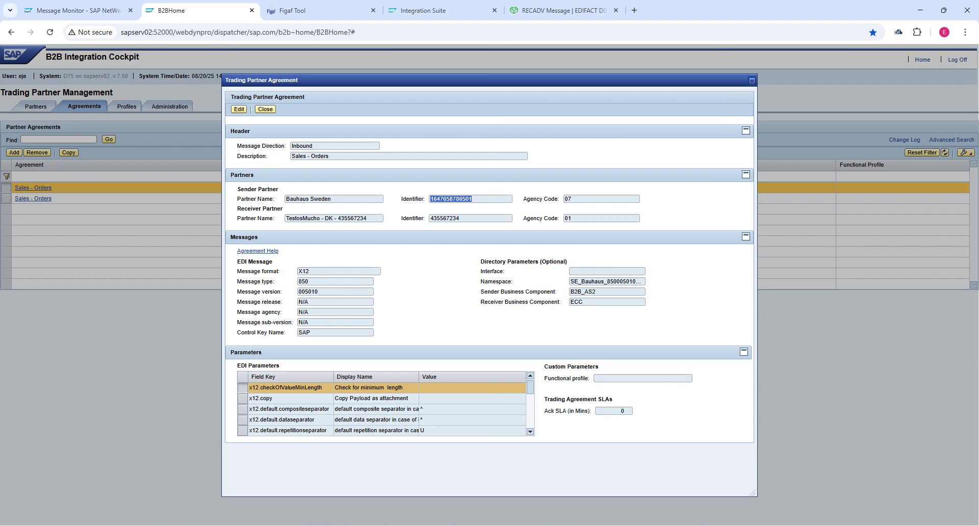
pyautogui.moveTo(472, 219); pyautogui.dragTo(403, 220)
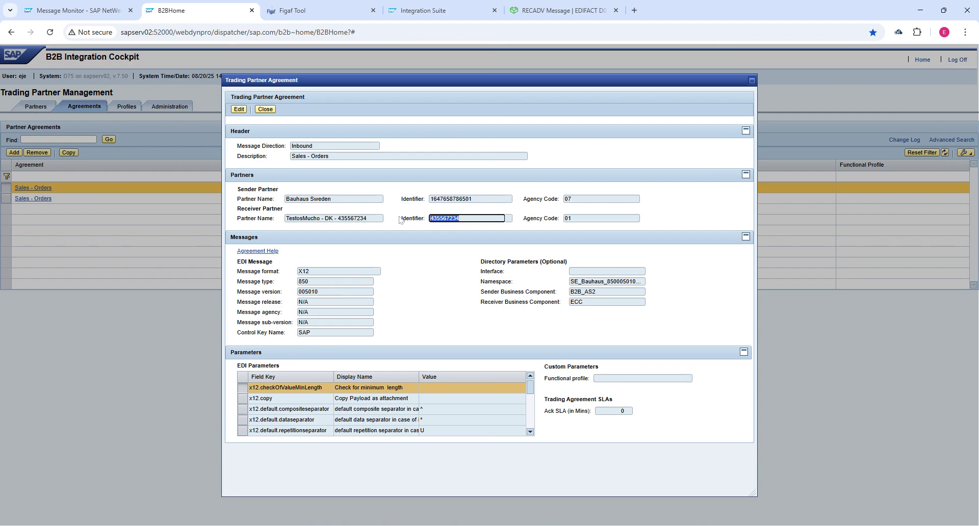
pyautogui.click(454, 219)
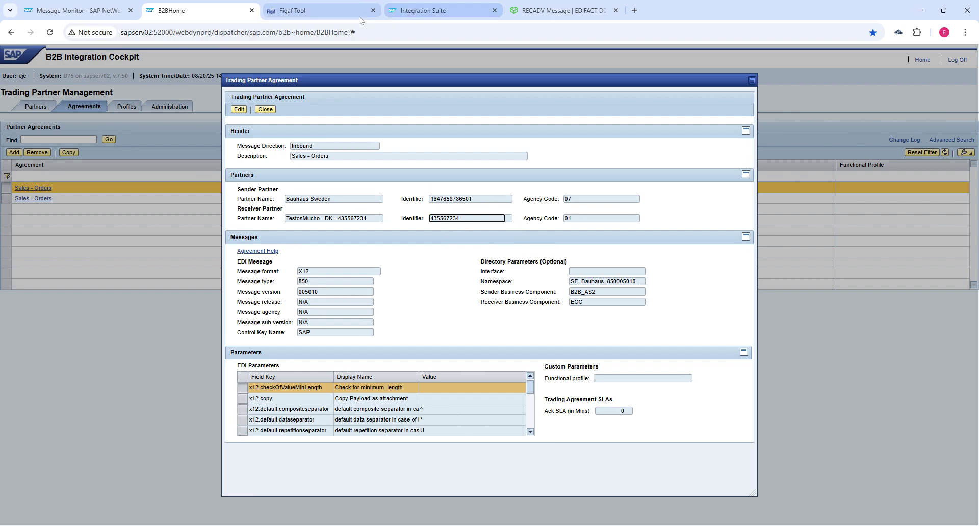
# Return to the Figaf Tool and verify the trading partner's ASC_X12 GLN 07 identifier and My Company's ASC_X12 Duns 01 identifier against the agreement.
pyautogui.click(337, 14)
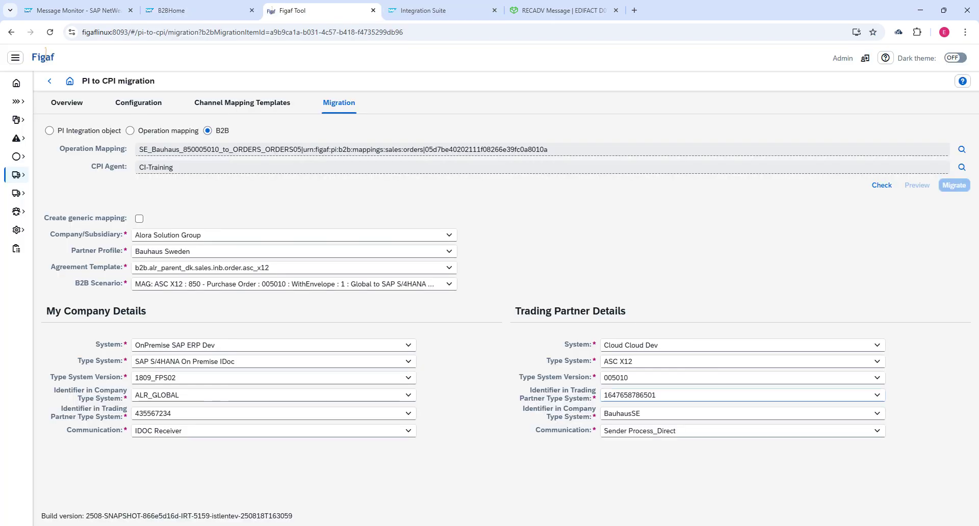
pyautogui.doubleClick(630, 396)
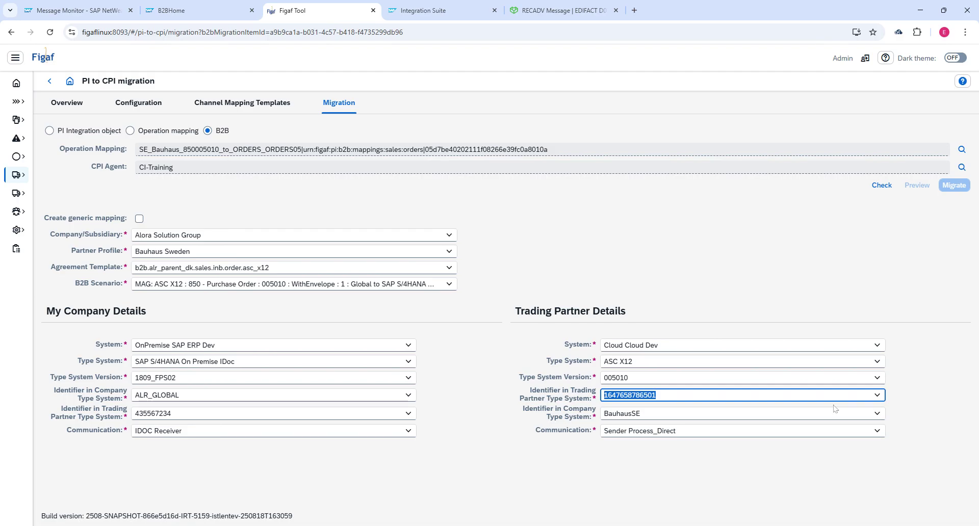
pyautogui.click(877, 395)
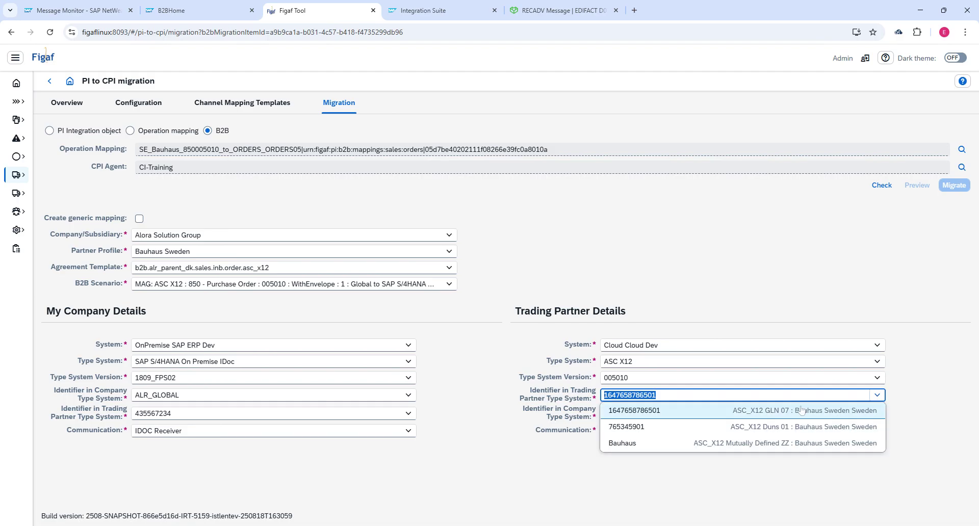
pyautogui.click(780, 411)
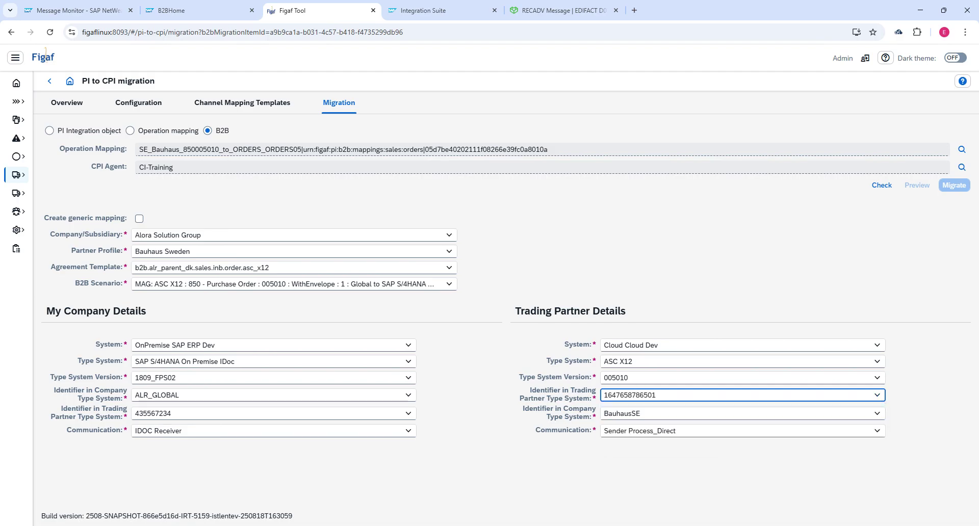
pyautogui.click(409, 414)
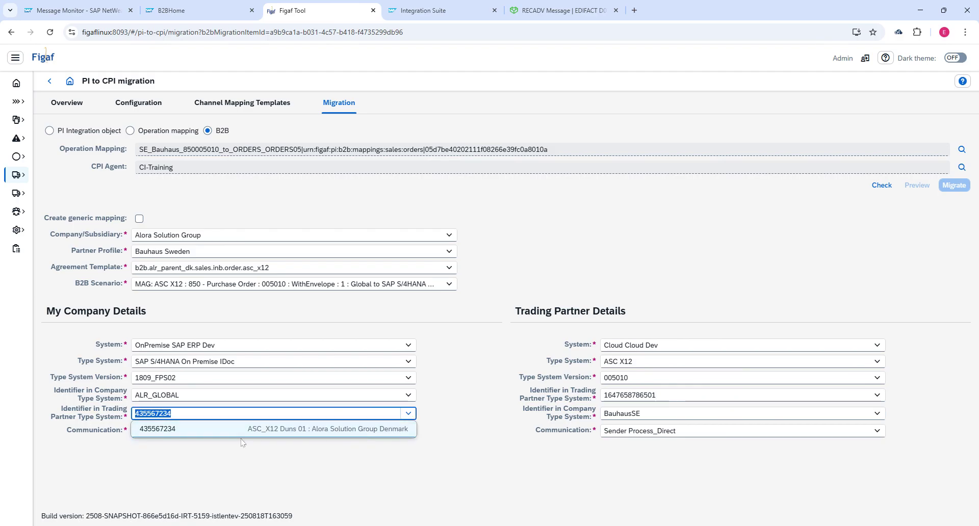
pyautogui.click(261, 430)
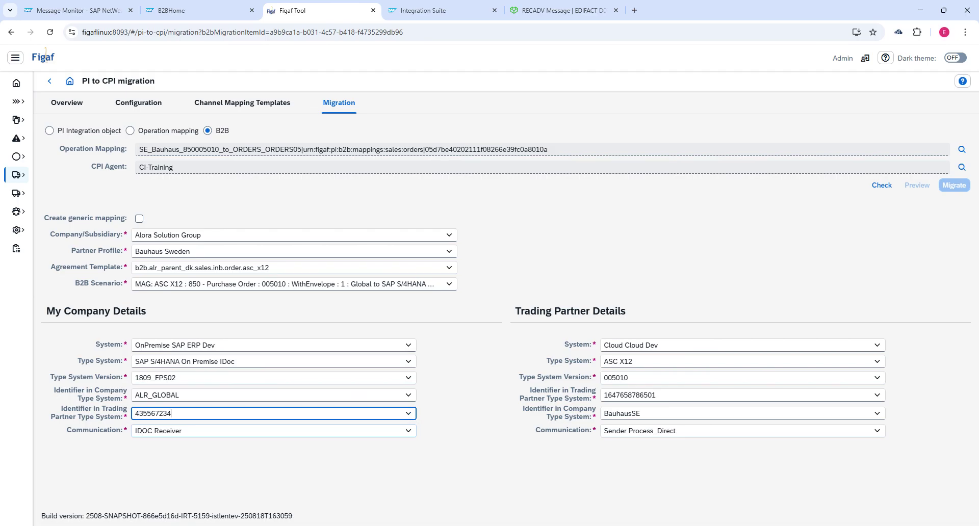
pyautogui.click(498, 450)
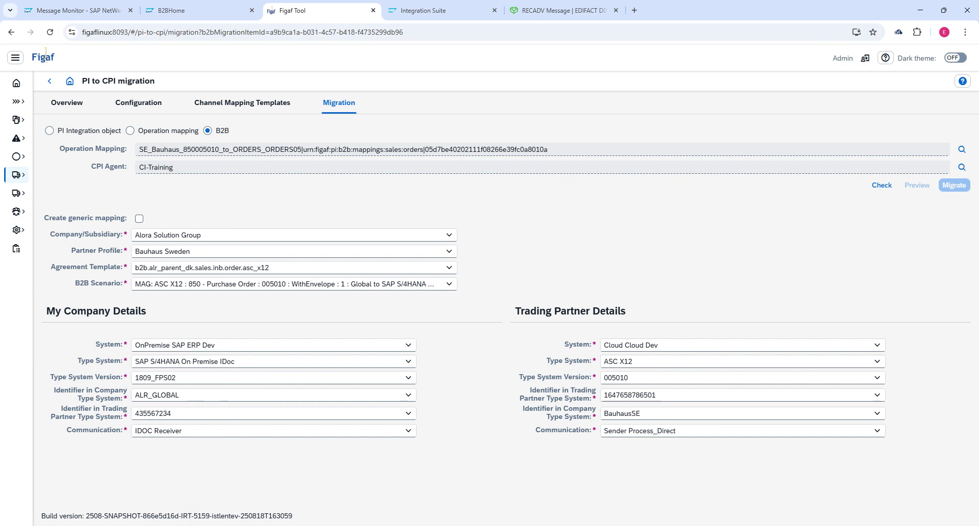
# Run the migration check for the SE_Bauhaus_850005010_to_ORDERS_ORDERS05 operation mapping and close its progress report.
pyautogui.click(885, 191)
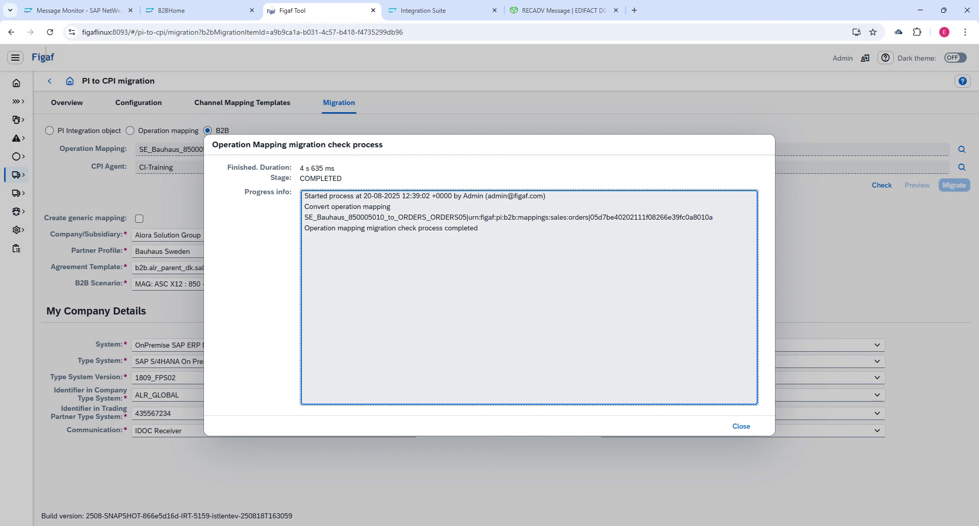
pyautogui.click(741, 426)
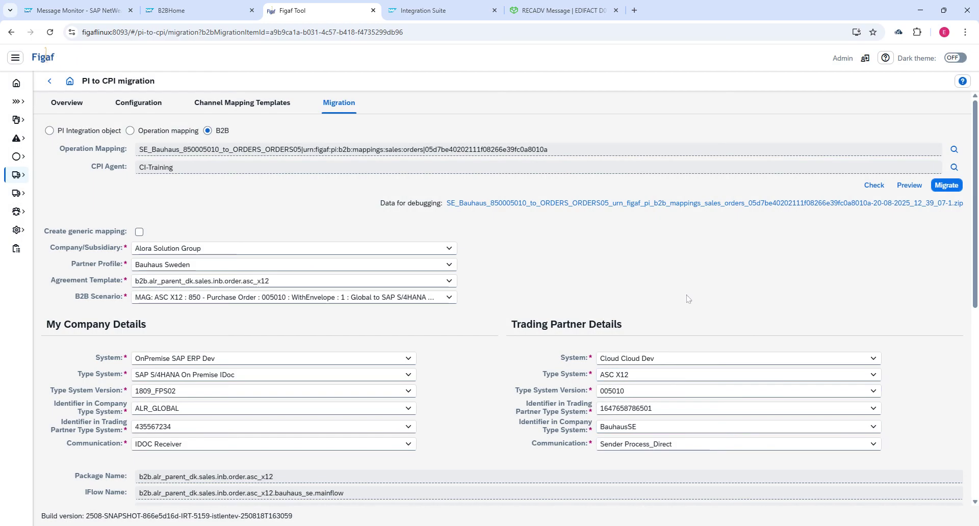
# Set the mode of the SE_Bauhaus_ASC850_005010_to_ORDERS_ORDERS05.mmap mapping resource to Create as local object.
pyautogui.scroll(-7, 686, 267)
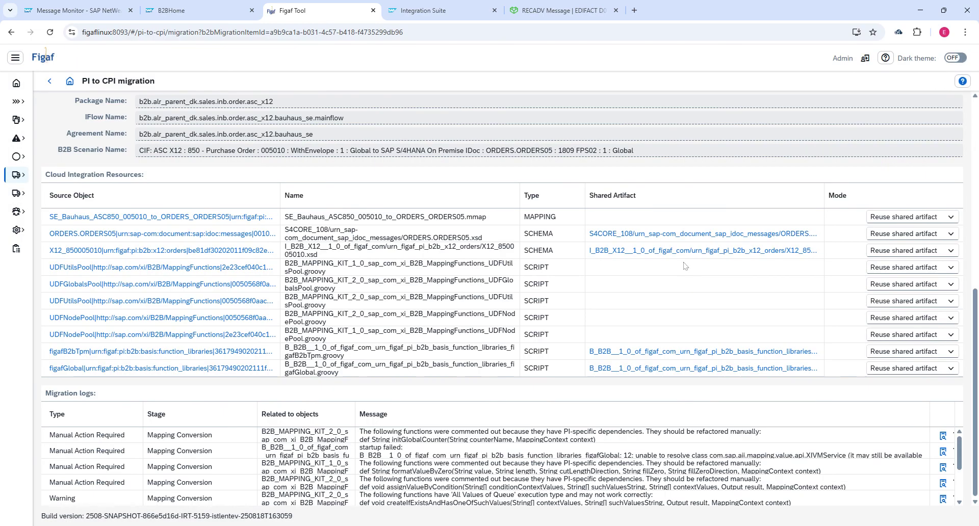
pyautogui.scroll(3, 685, 265)
pyautogui.scroll(-3, 685, 266)
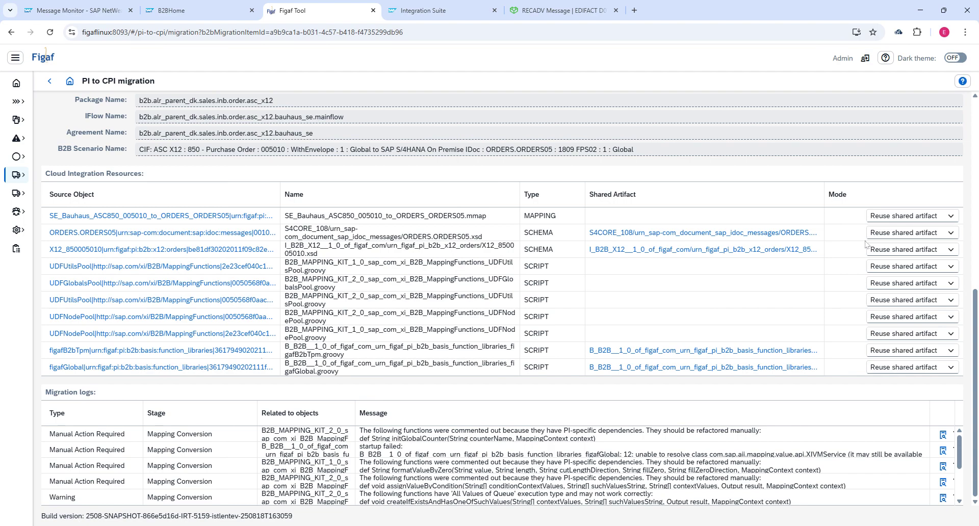
pyautogui.click(882, 219)
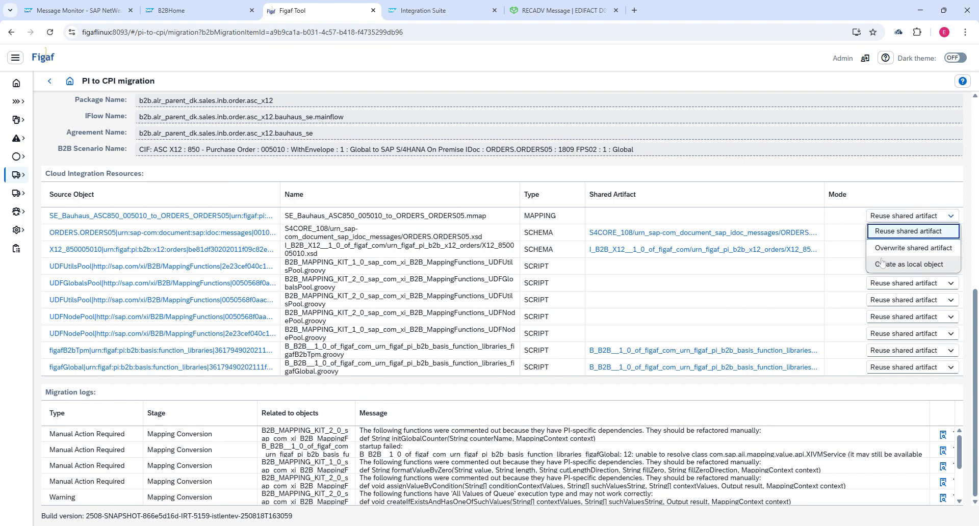
pyautogui.click(875, 248)
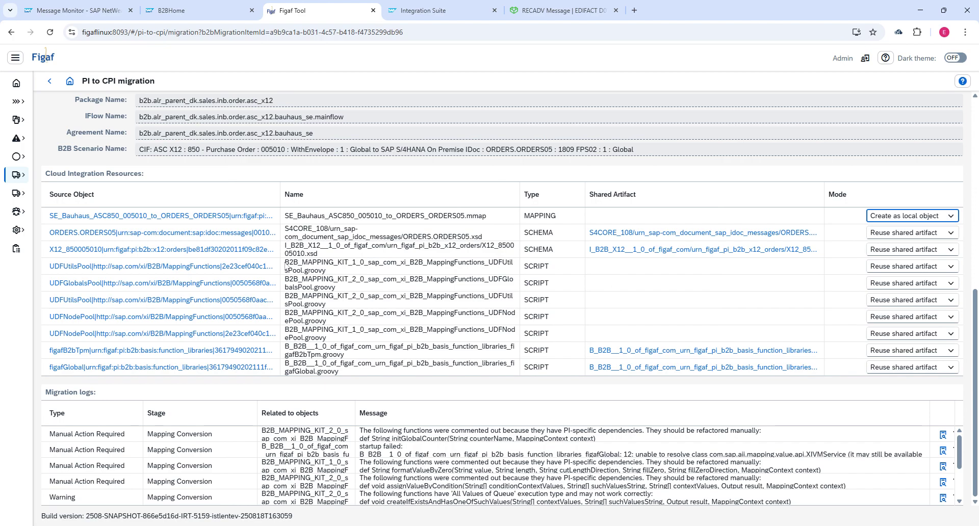
# Set all five UDF script resources (UDFUtilsPool, UDFGlobalsPool and UDFNodePool entries) to Use migrated CPI function library.
pyautogui.moveTo(286, 263); pyautogui.dragTo(325, 270)
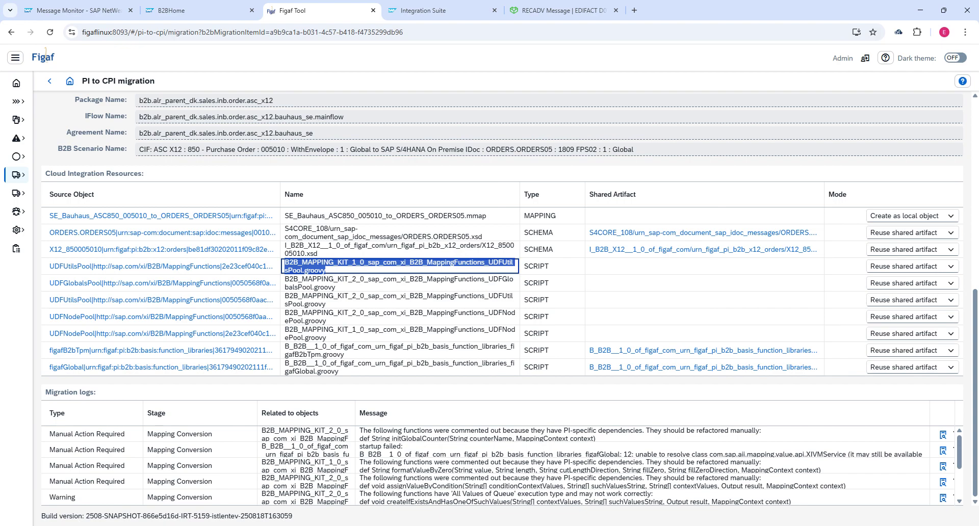
pyautogui.click(873, 269)
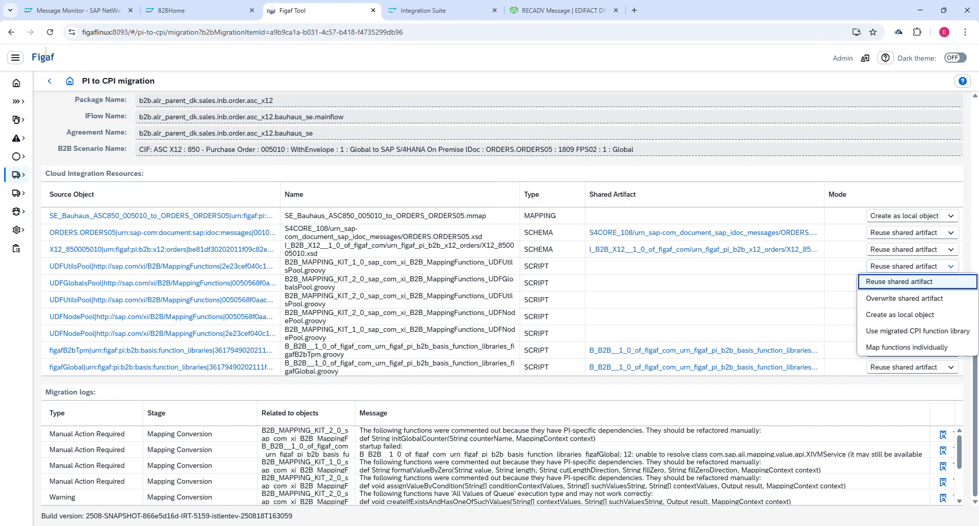
pyautogui.click(875, 332)
pyautogui.click(876, 285)
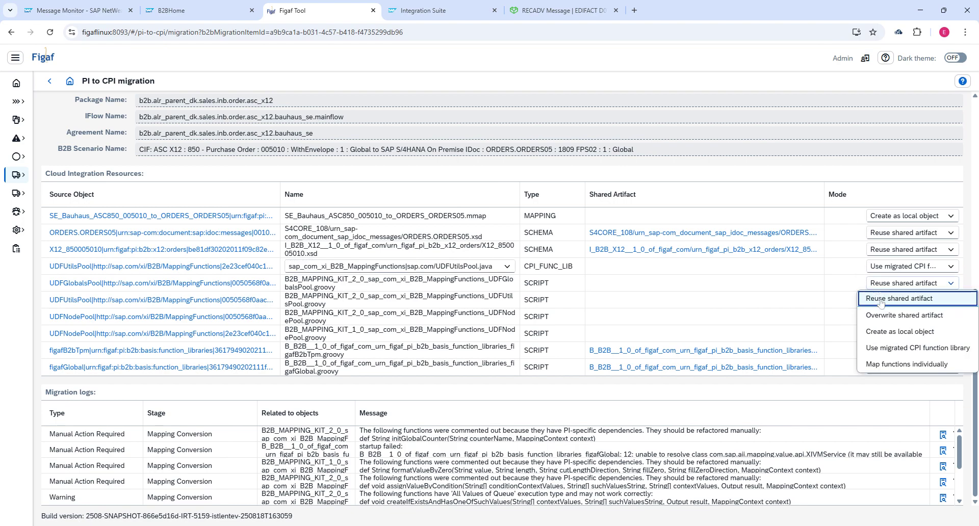
pyautogui.click(888, 349)
pyautogui.click(877, 301)
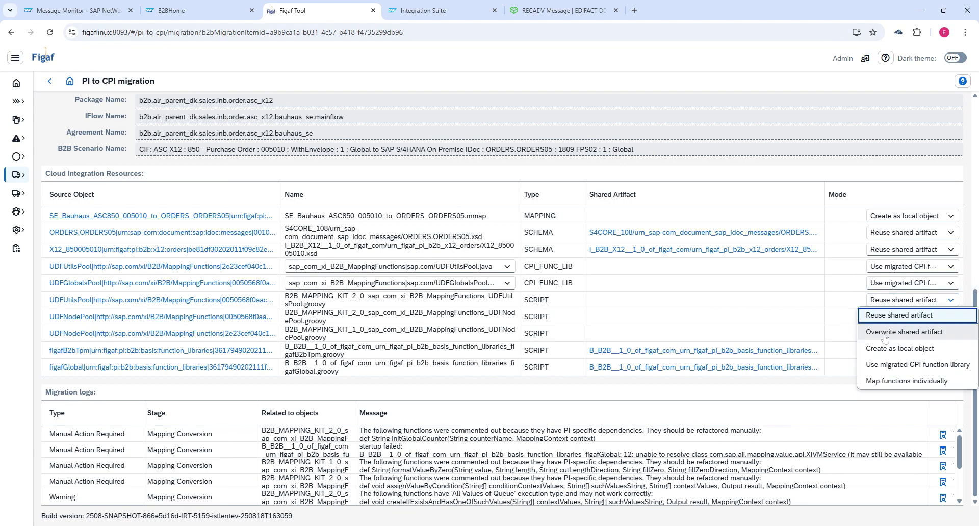
pyautogui.click(888, 365)
pyautogui.click(877, 317)
pyautogui.click(892, 382)
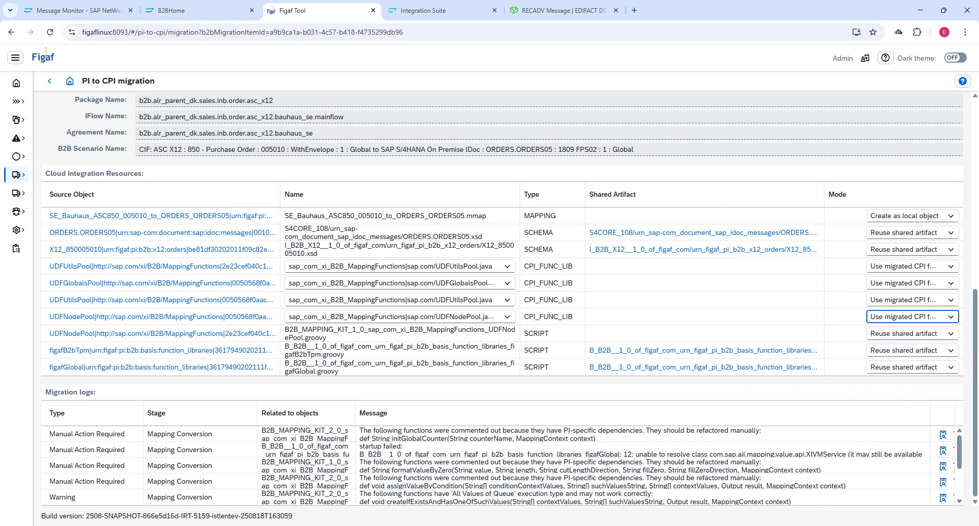
pyautogui.click(877, 334)
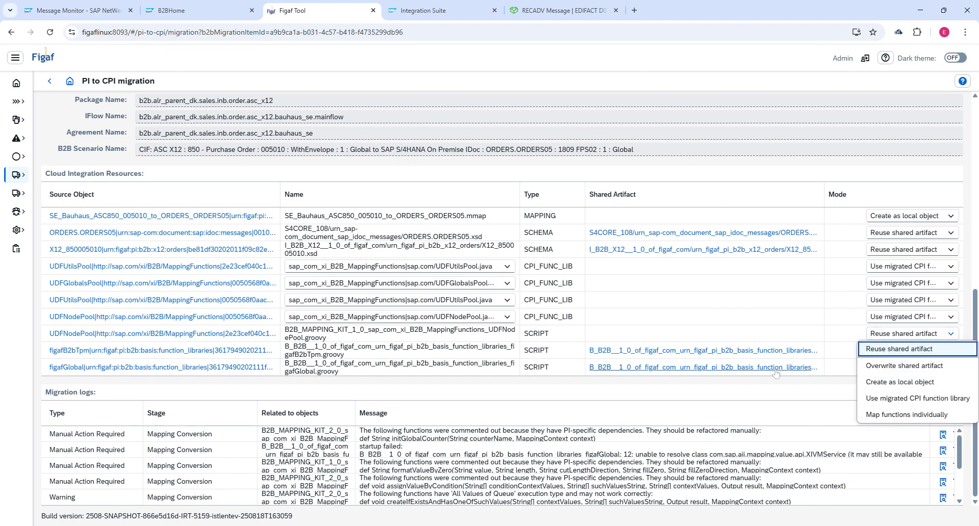
pyautogui.click(881, 400)
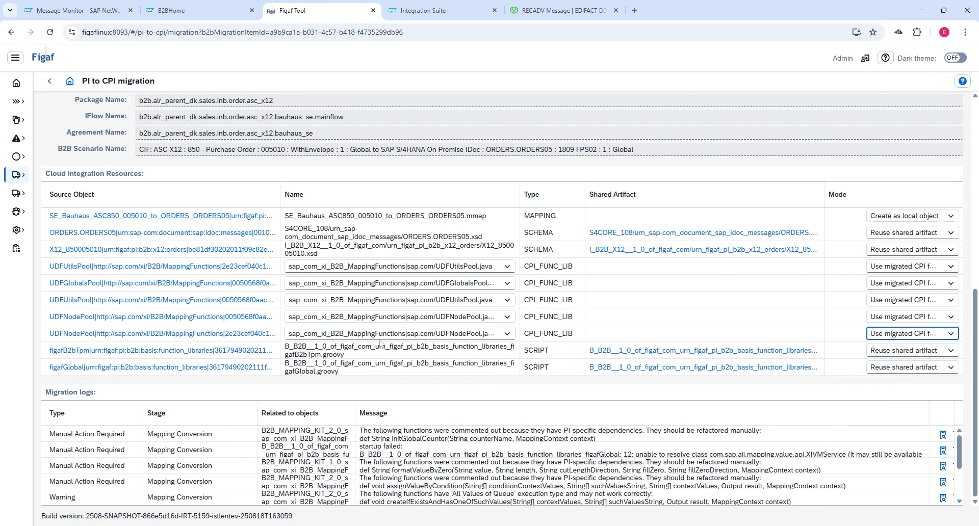
# Examine which migrated function libraries are available for the first UDFUtilsPool resource.
pyautogui.click(356, 271)
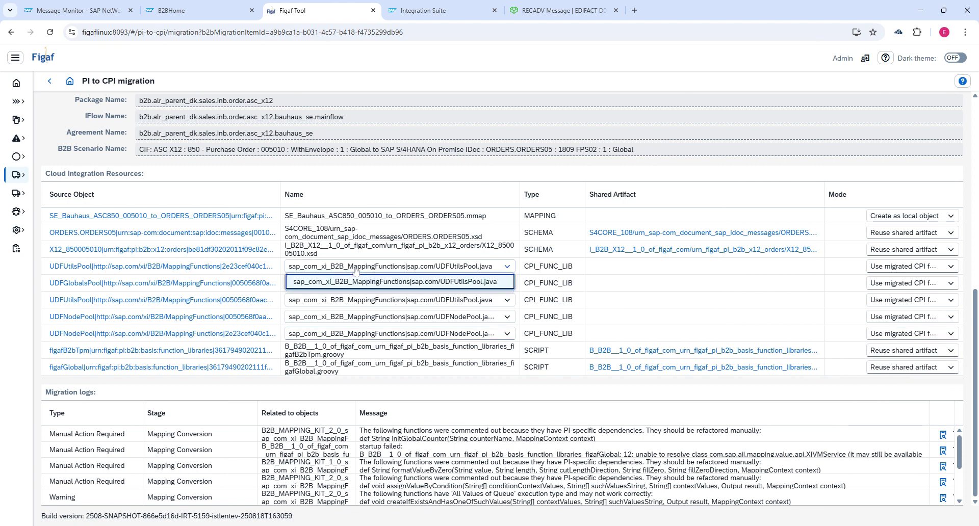
pyautogui.click(356, 270)
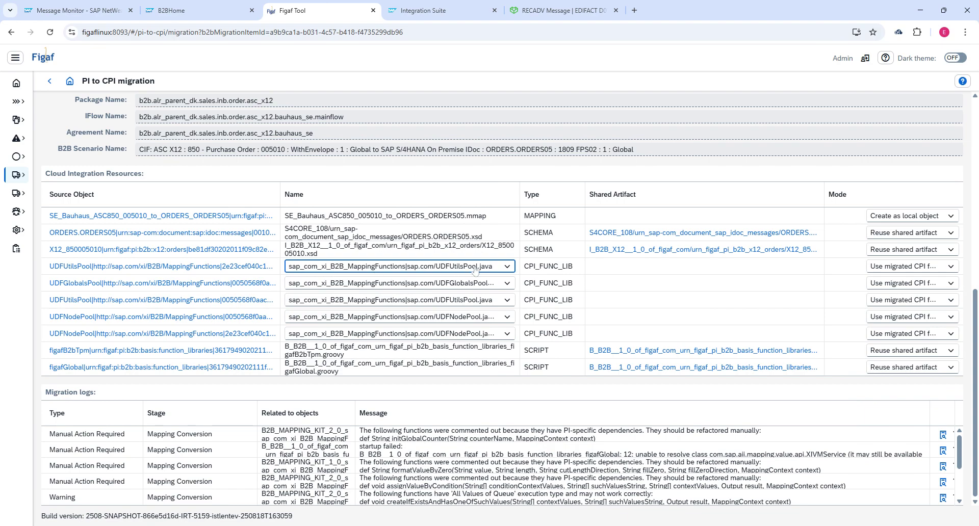
pyautogui.click(511, 271)
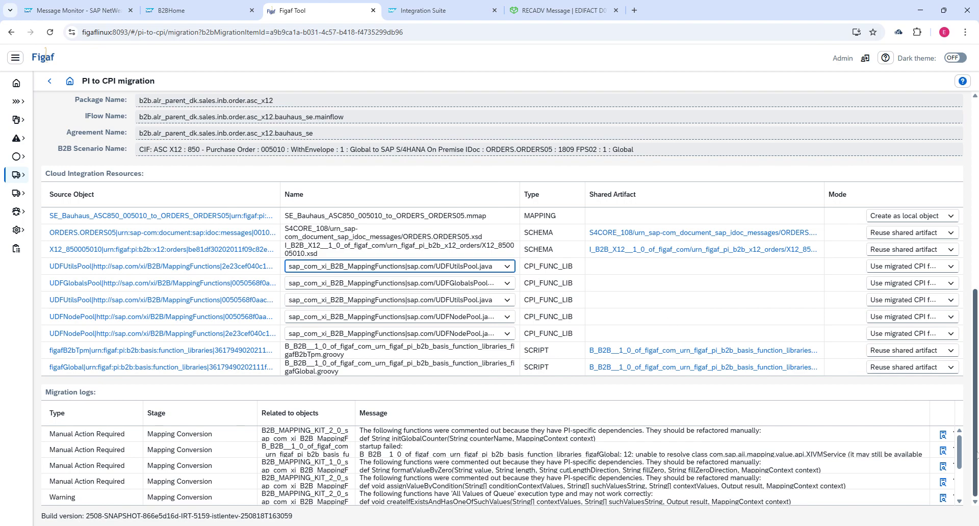
# Rerun the operation mapping migration check with the updated resource modes and close its progress report.
pyautogui.scroll(5, 976, 456)
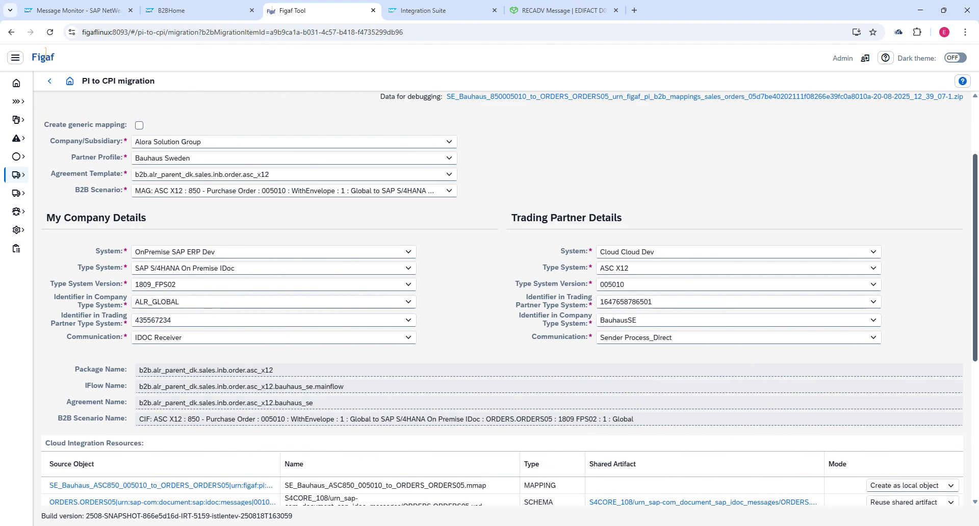
pyautogui.scroll(1, 510, 301)
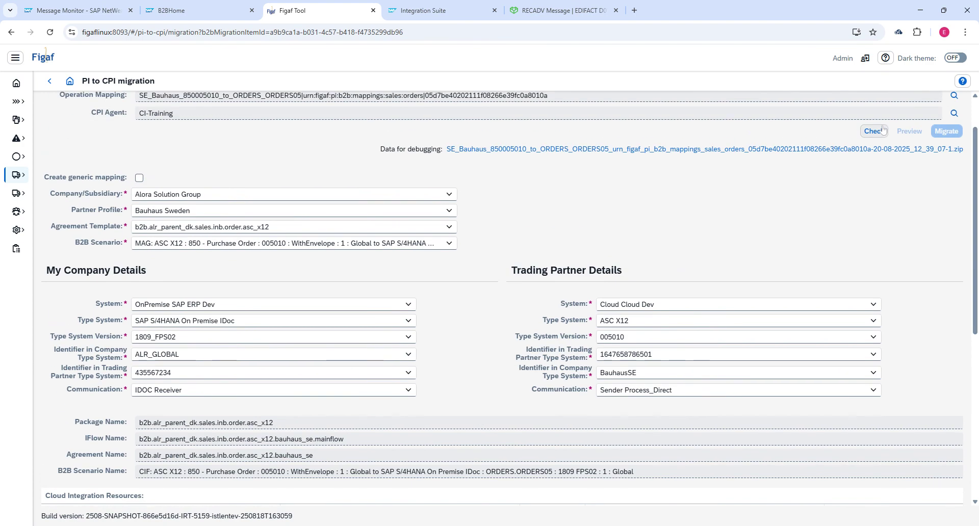
pyautogui.click(874, 131)
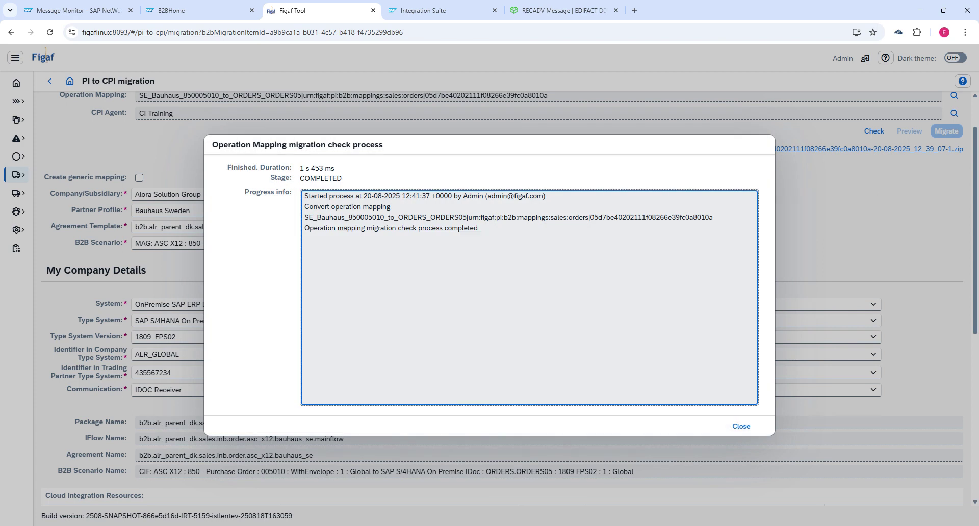
pyautogui.click(741, 427)
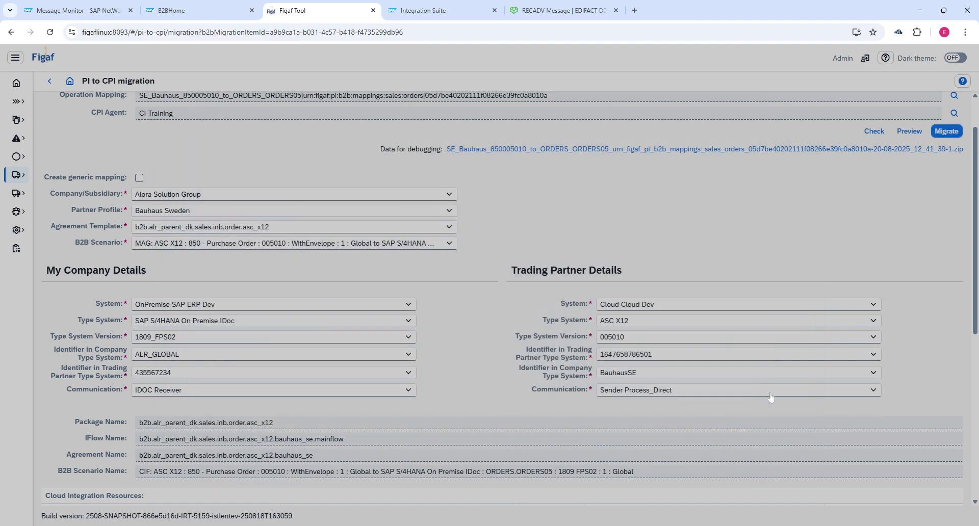
pyautogui.click(946, 132)
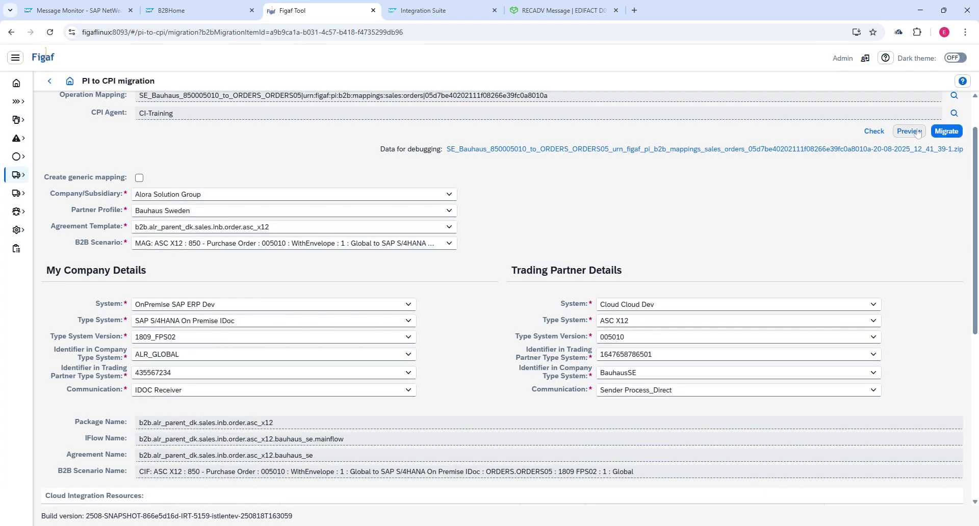
# Migrate the SE_Bauhaus_850005010_to_ORDERS_ORDERS05 operation mapping, close the progress report and return to the migration overview.
pyautogui.click(947, 132)
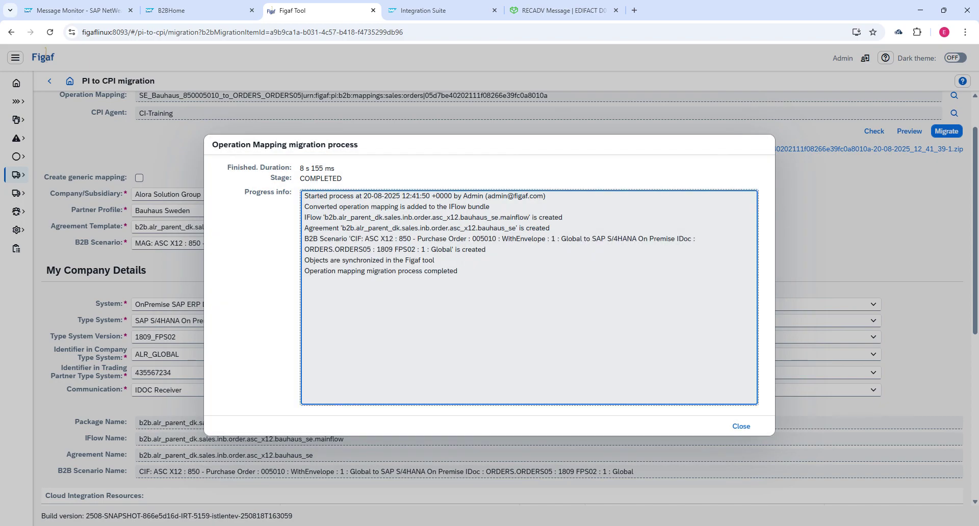
pyautogui.click(741, 428)
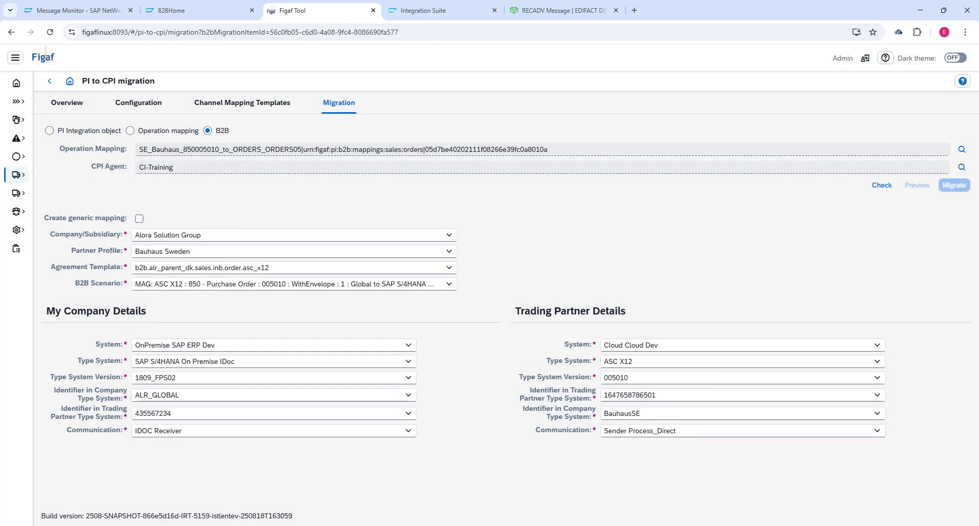
pyautogui.click(66, 104)
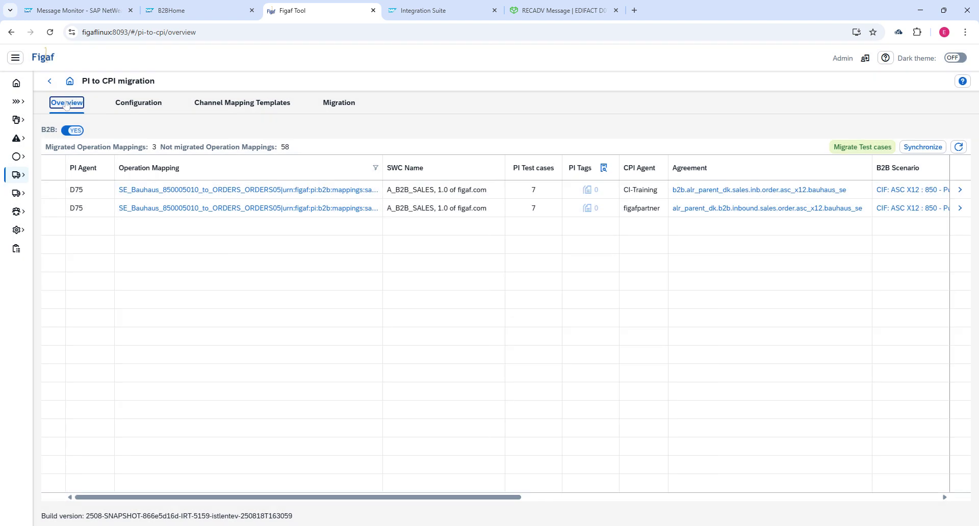
# Clear the bauhaus filter from the Operation Mapping column so all mappings are listed.
pyautogui.click(220, 168)
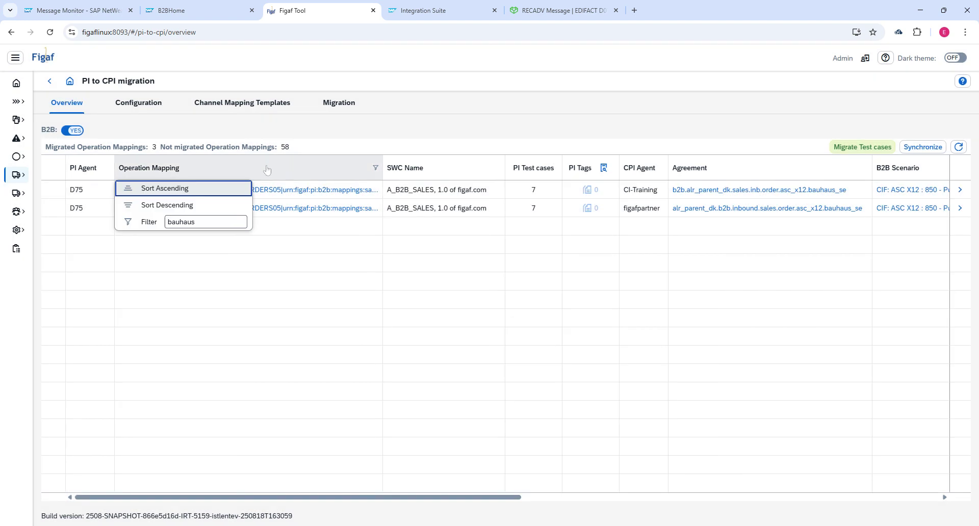
pyautogui.hotkey('ctrl', 'a')
pyautogui.press('BackSpace')
pyautogui.press('Return')
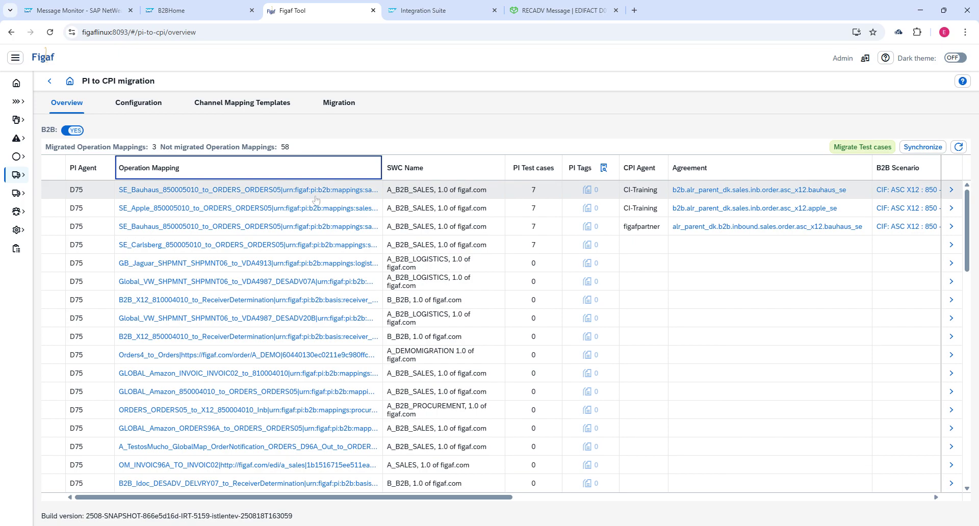
# Review the CPI agents, agreements, iFlows and partner profiles of the migrated operation mappings.
pyautogui.doubleClick(637, 231)
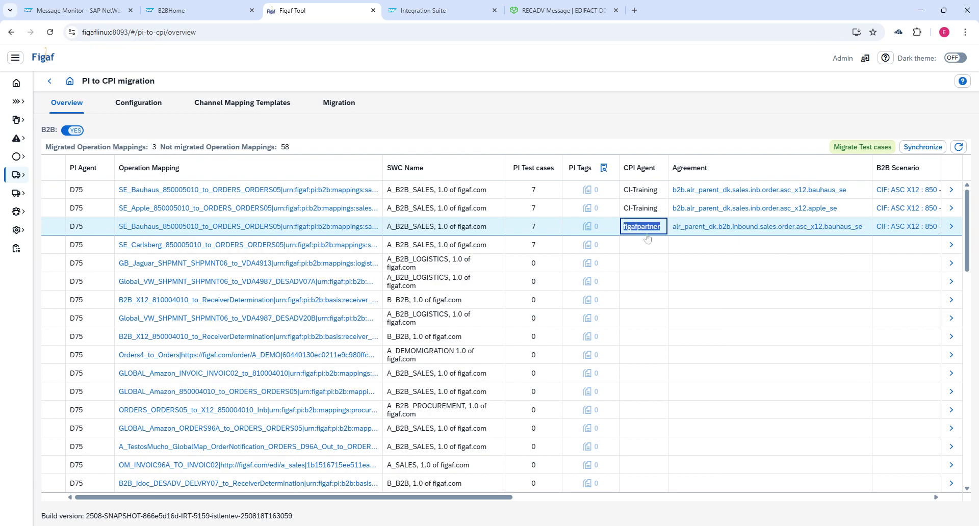
pyautogui.click(665, 217)
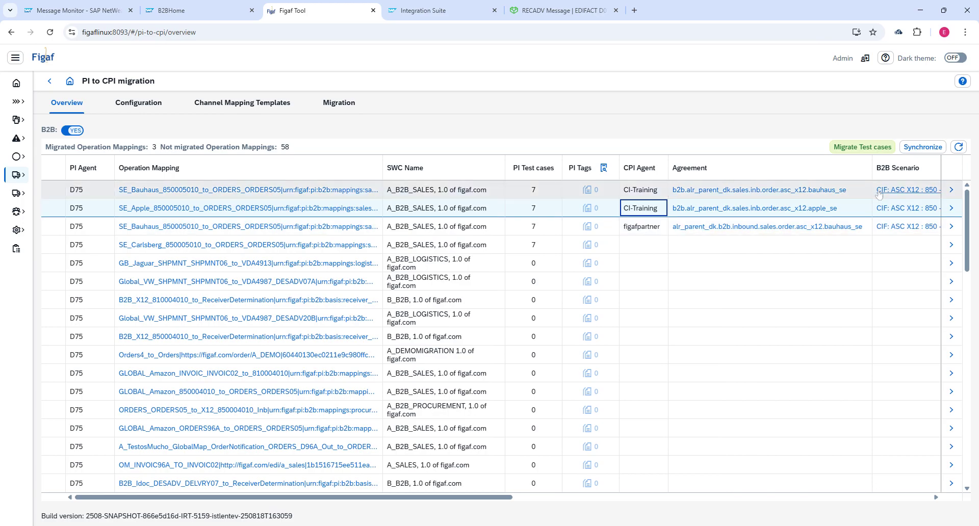
pyautogui.moveTo(386, 502); pyautogui.dragTo(776, 522)
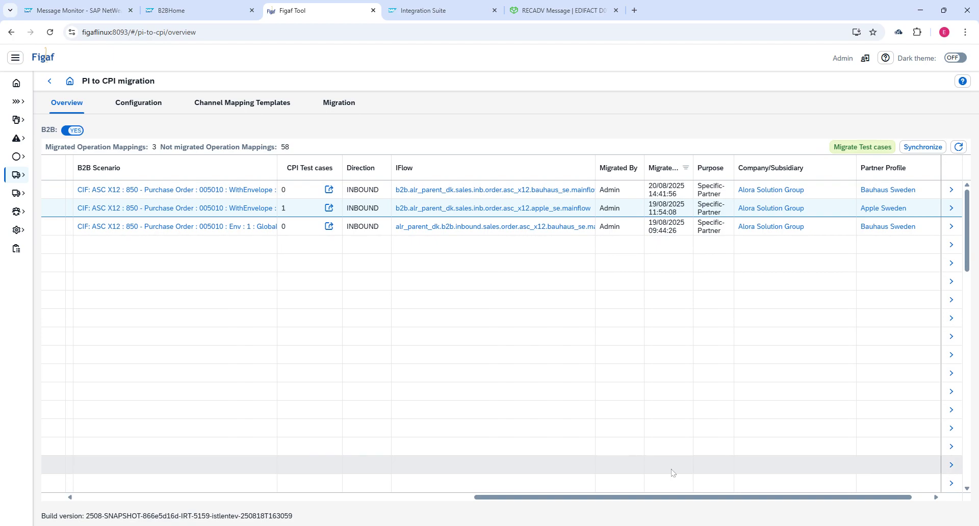
pyautogui.moveTo(666, 499); pyautogui.dragTo(354, 502)
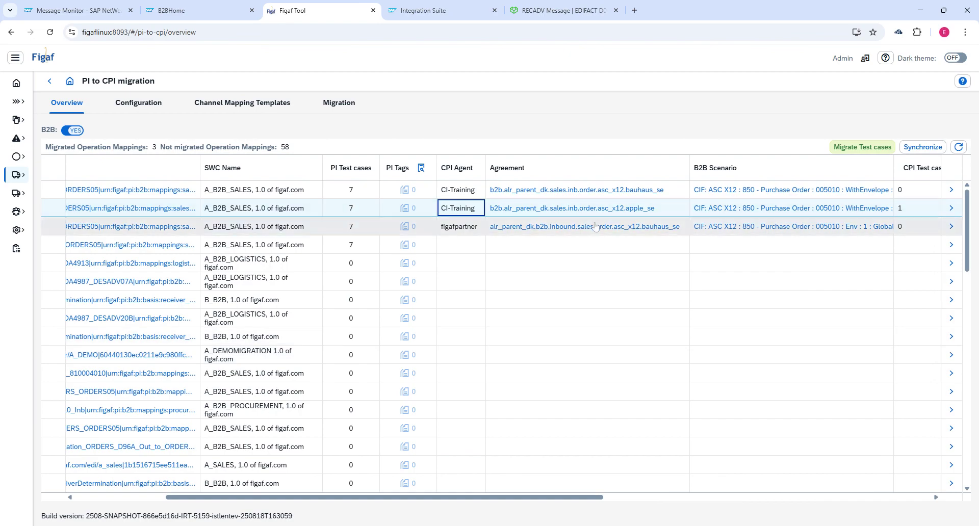
# Open the agreement b2b.alr_parent_dk.sales.inb.order.asc_x12.bauhaus_se in CPI and show its B2B scenarios.
pyautogui.click(552, 192)
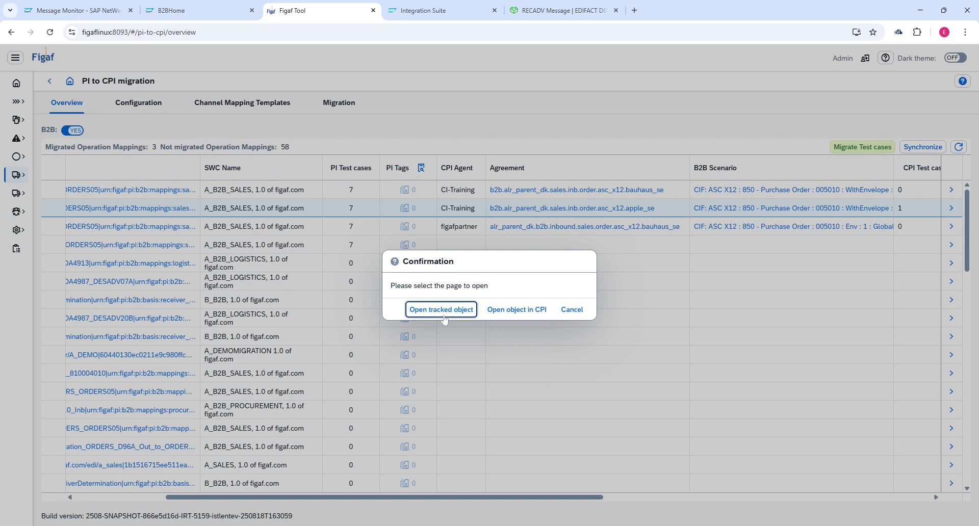
pyautogui.click(520, 312)
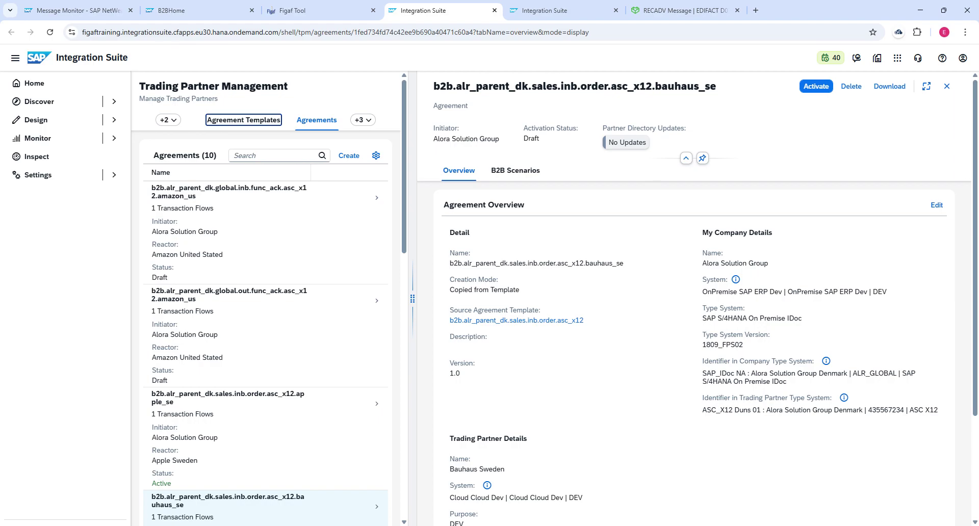
pyautogui.click(515, 170)
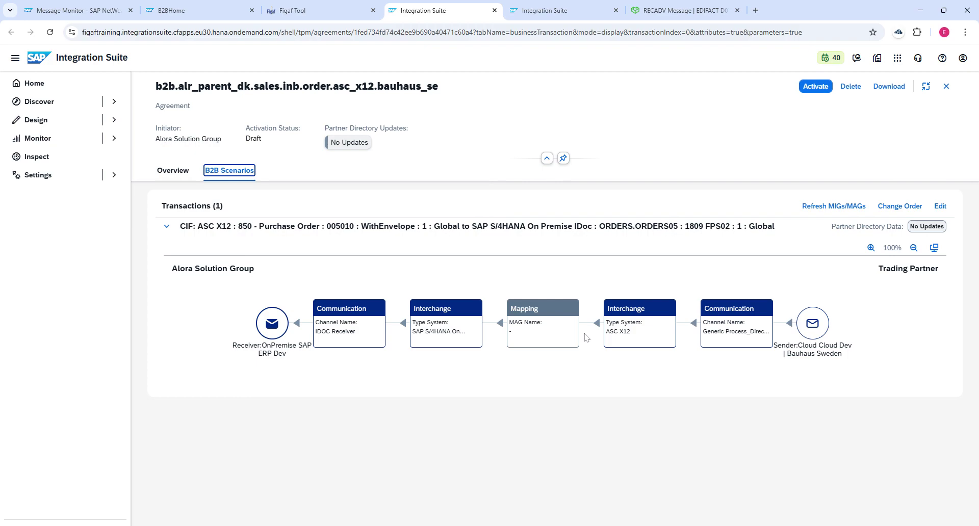
# Inspect the scenario's Mapping activity, including its Process Direct Address, and the CIF prefix in the transaction name.
pyautogui.click(561, 336)
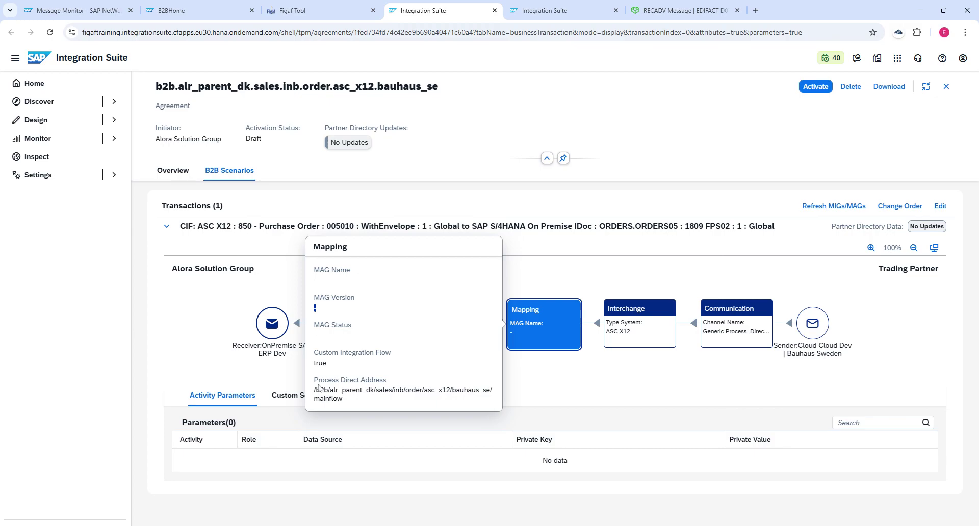
pyautogui.moveTo(314, 380); pyautogui.dragTo(392, 388)
pyautogui.tripleClick(334, 397)
pyautogui.click(505, 281)
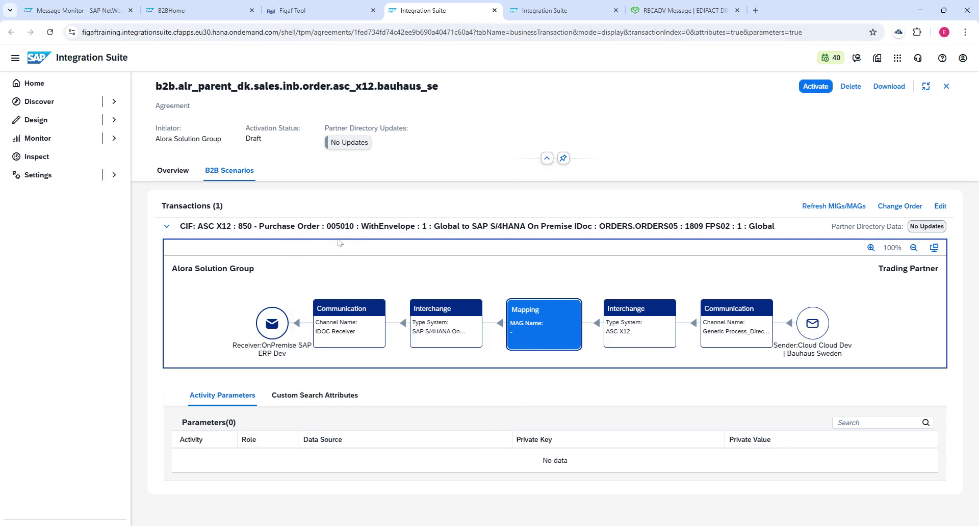
pyautogui.doubleClick(186, 226)
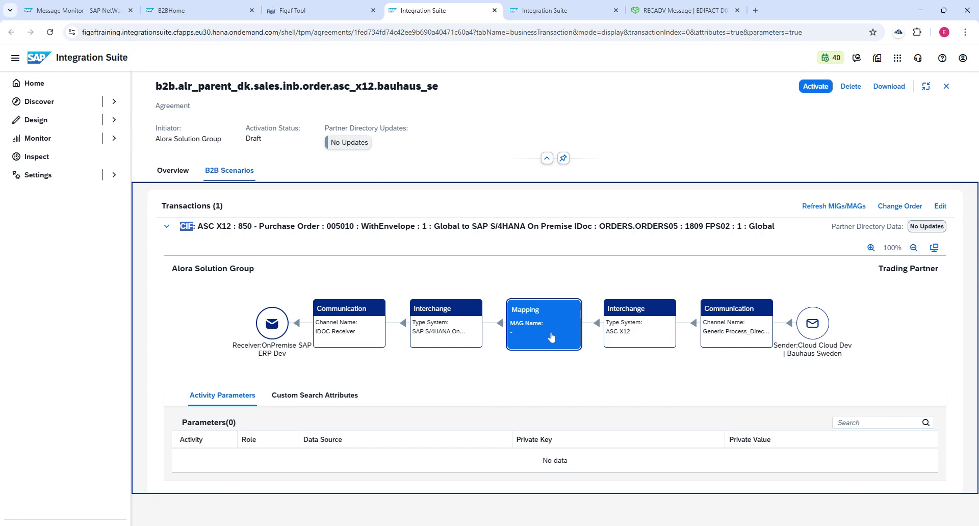
# Examine the Mapping activity's custom integration flow settings in edit mode and cancel editing without saving.
pyautogui.click(940, 207)
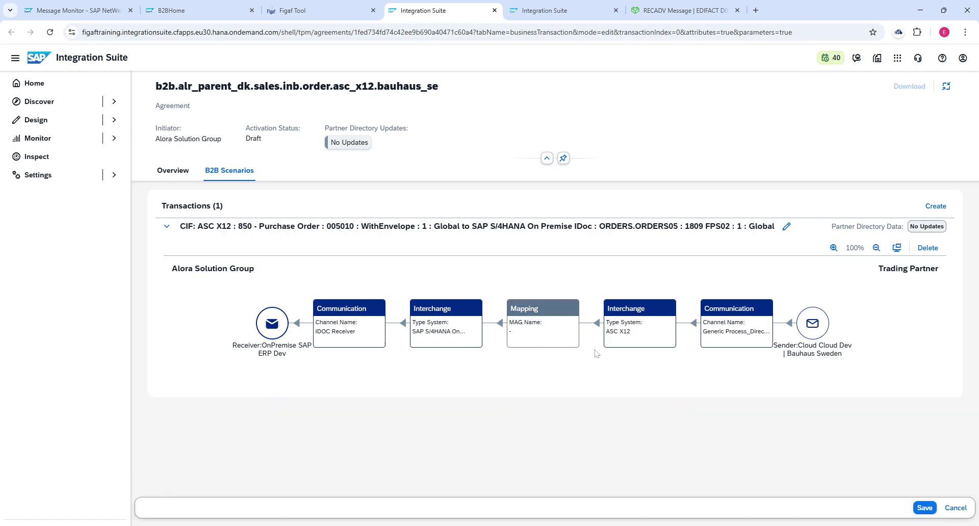
pyautogui.click(544, 331)
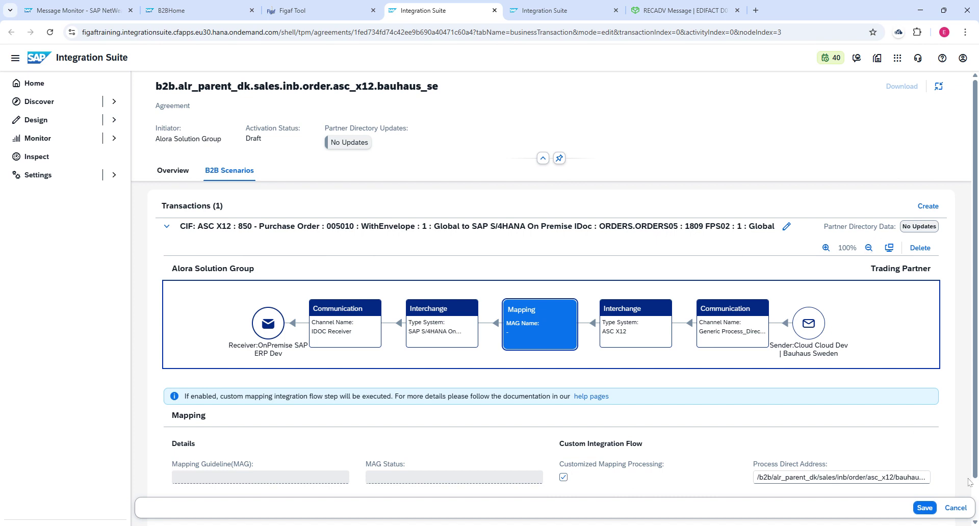
pyautogui.click(956, 508)
pyautogui.click(617, 313)
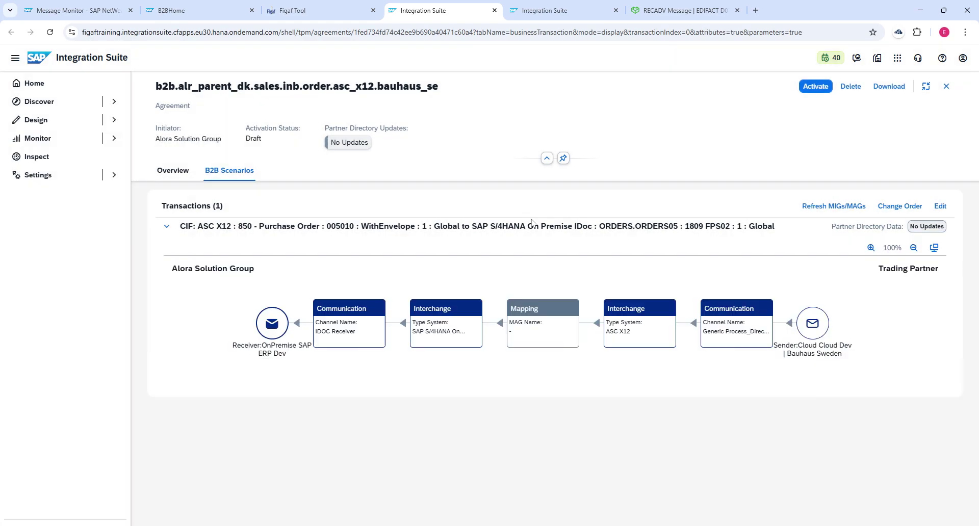
# Activate the bauhaus_se agreement and confirm its deployment to the Partner Directory.
pyautogui.click(813, 96)
pyautogui.click(813, 90)
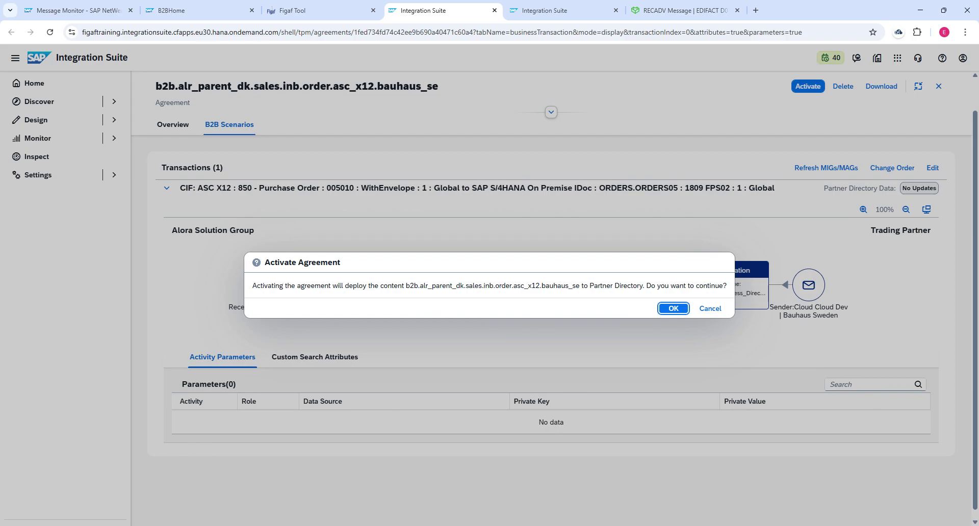
pyautogui.click(673, 308)
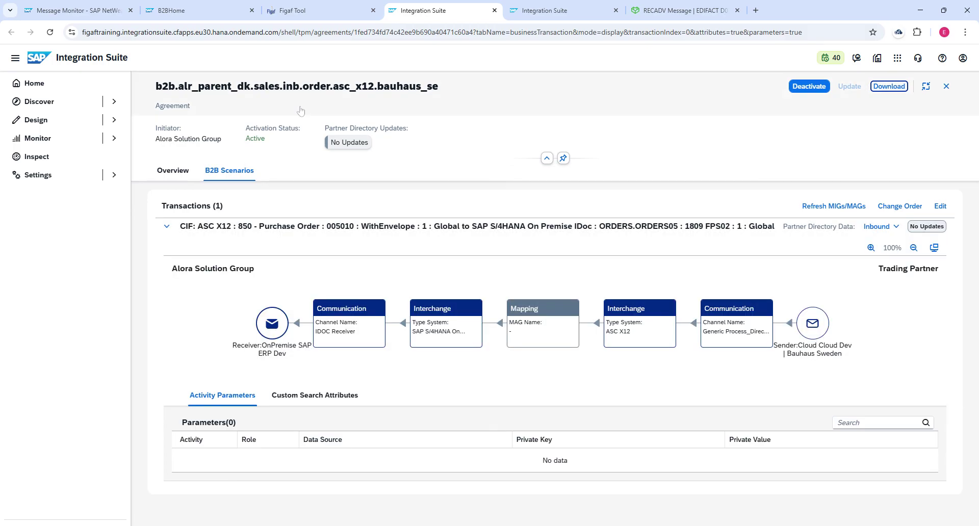
# Switch to the Figaf Tool, view the integration object details of the migrated bauhaus_se.mainflow iFlow, and return to the overview.
pyautogui.click(302, 11)
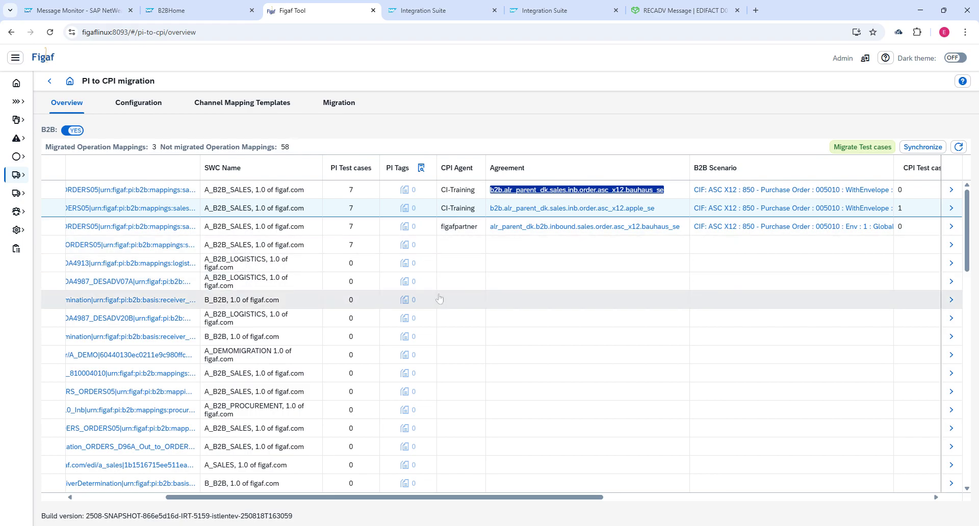
pyautogui.click(634, 498)
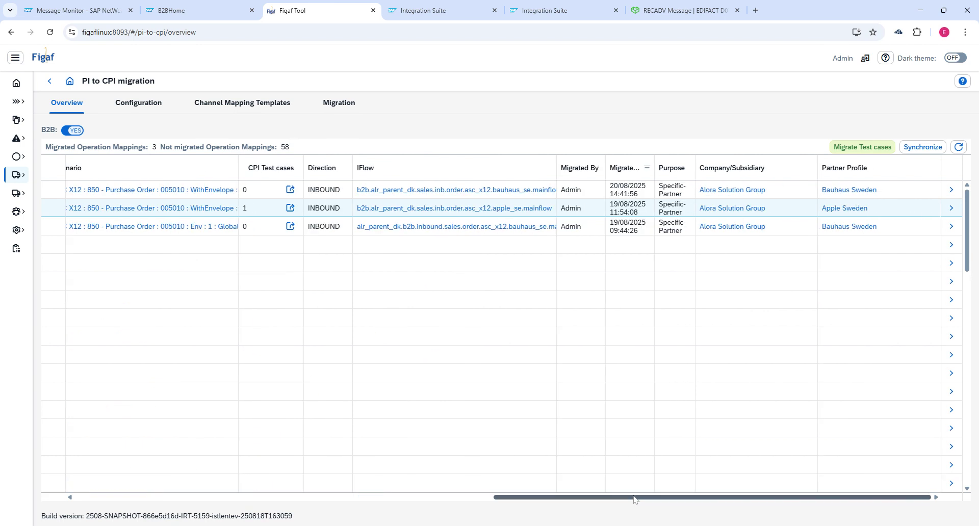
pyautogui.click(475, 192)
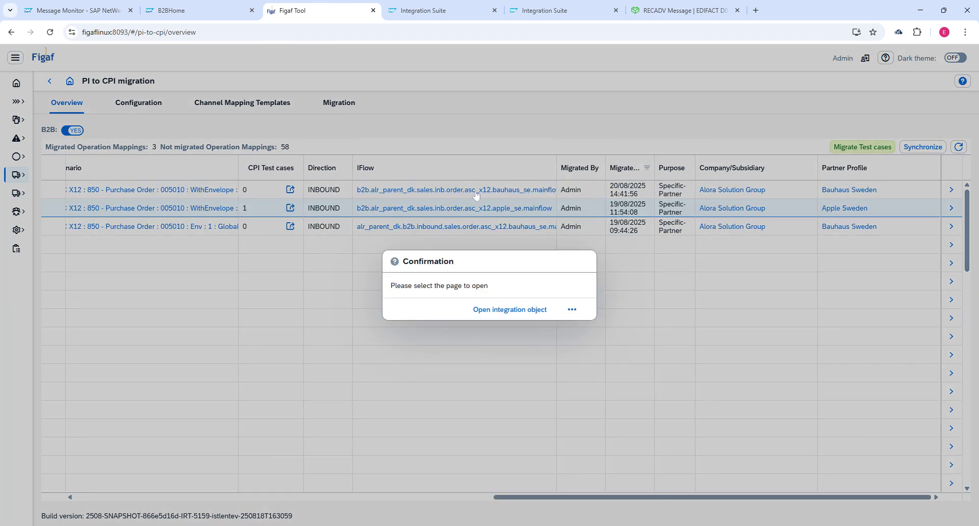
pyautogui.click(504, 315)
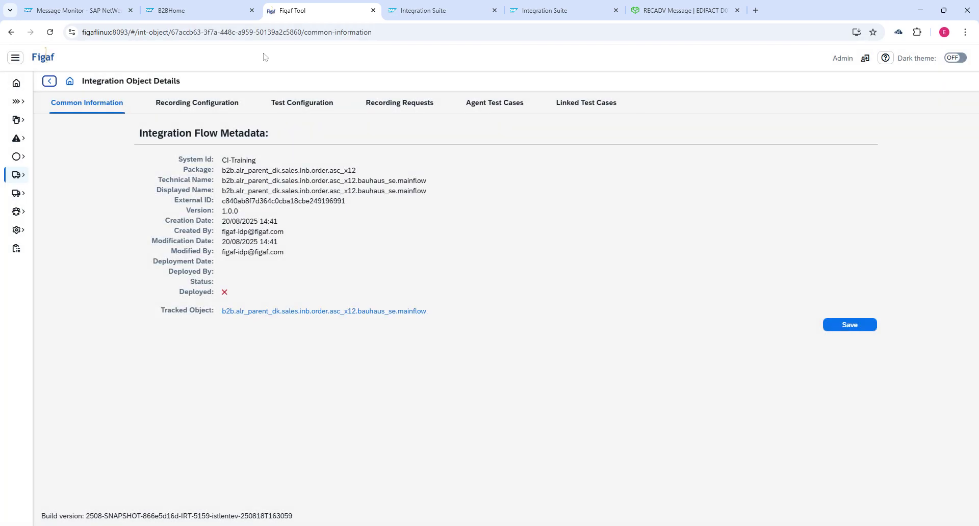
pyautogui.click(49, 81)
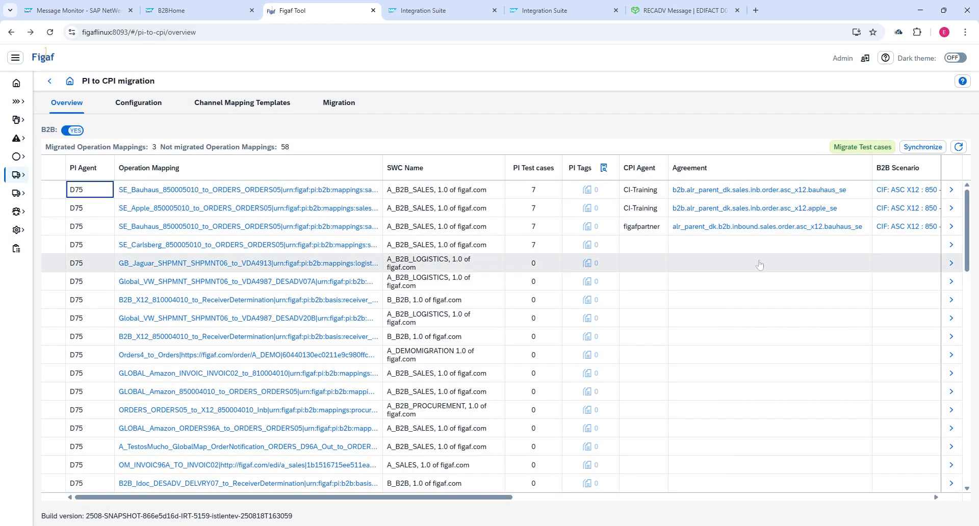
# Check the other page options for the bauhaus_se.mainflow iFlow, reopen its integration object details and go back to the overview.
pyautogui.scroll(-8, 759, 267)
pyautogui.scroll(8, 689, 431)
pyautogui.hscroll(10, 683, 505)
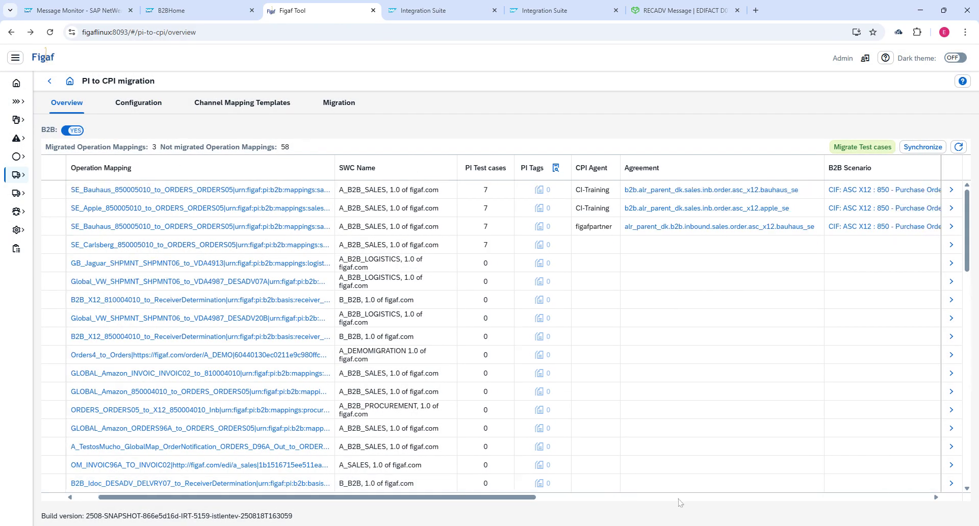
pyautogui.click(561, 192)
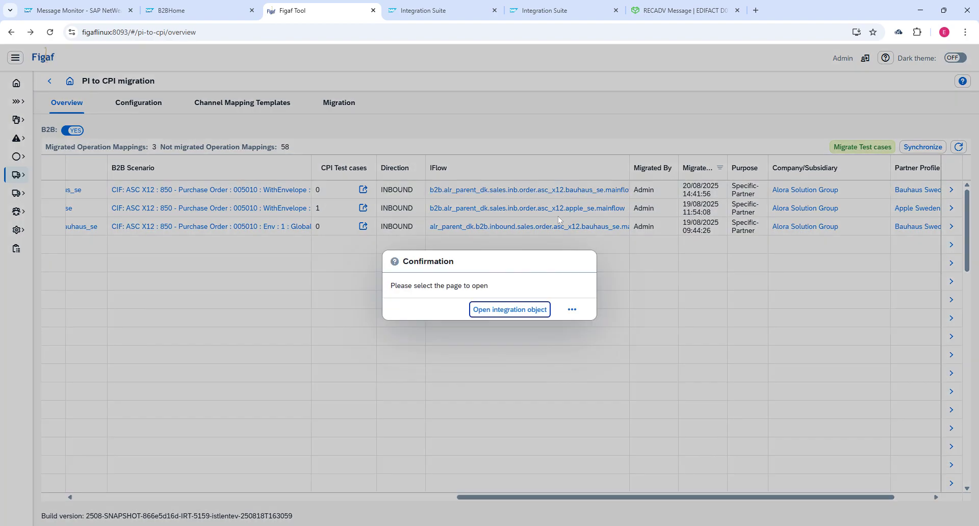
pyautogui.click(572, 311)
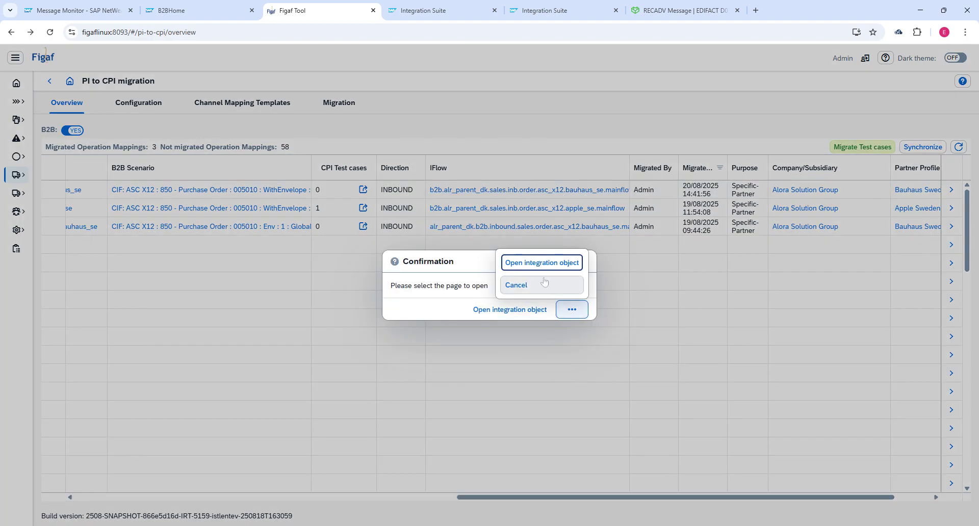
pyautogui.click(533, 263)
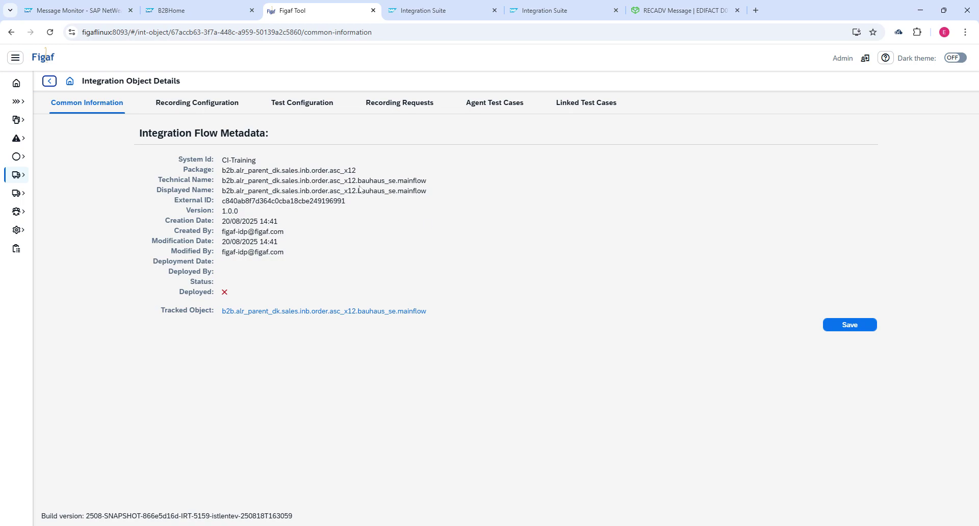
pyautogui.hotkey('ctrl', 'shift', 'Tab')
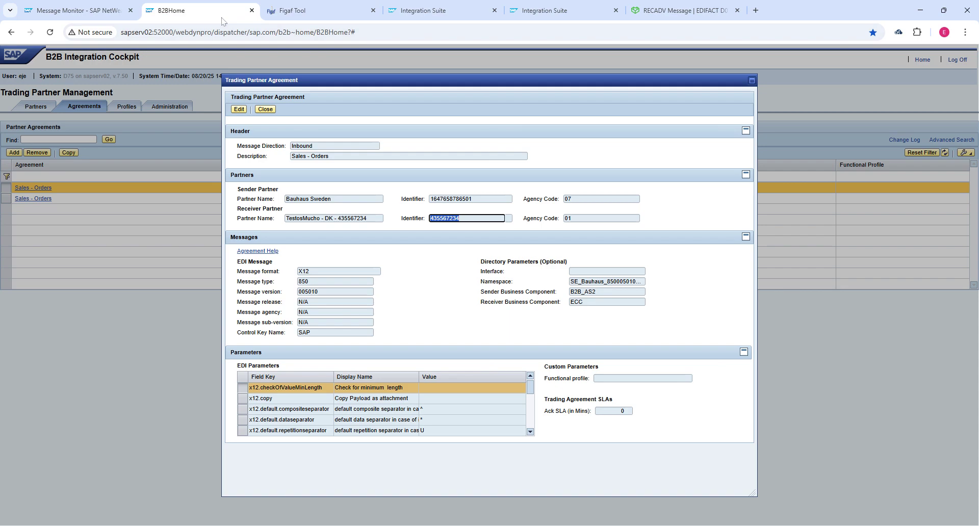
pyautogui.click(305, 8)
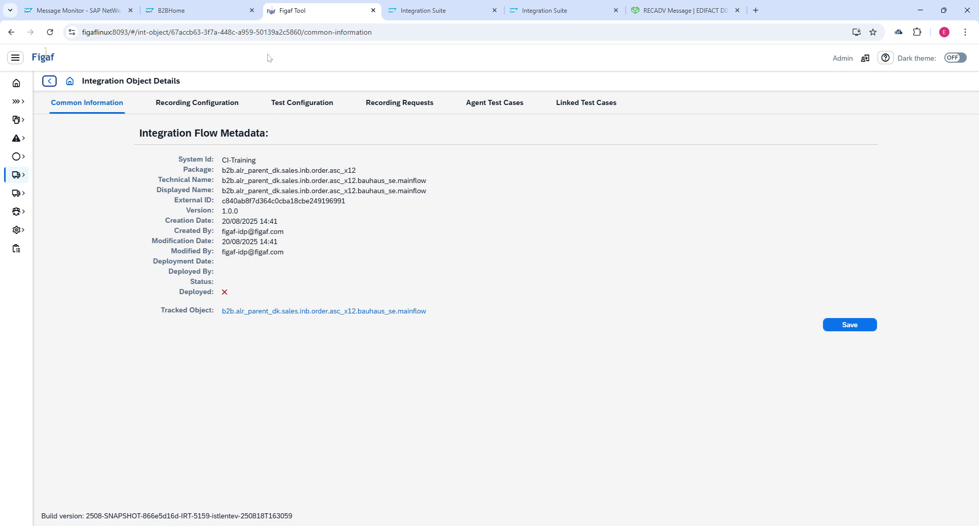
pyautogui.click(49, 82)
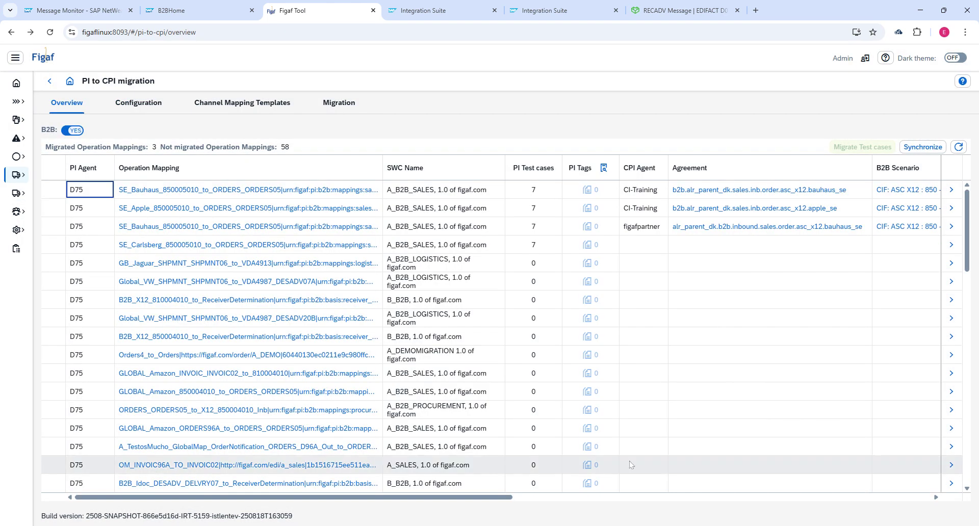
# Open the list of B2B partner profiles for the CI-Training agent.
pyautogui.click(621, 497)
pyautogui.moveTo(621, 497); pyautogui.dragTo(658, 497)
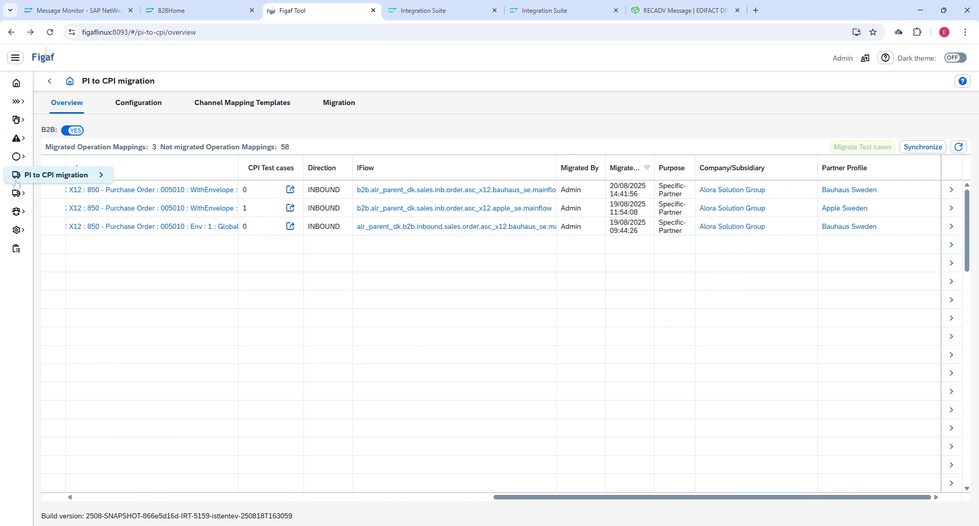
pyautogui.click(17, 212)
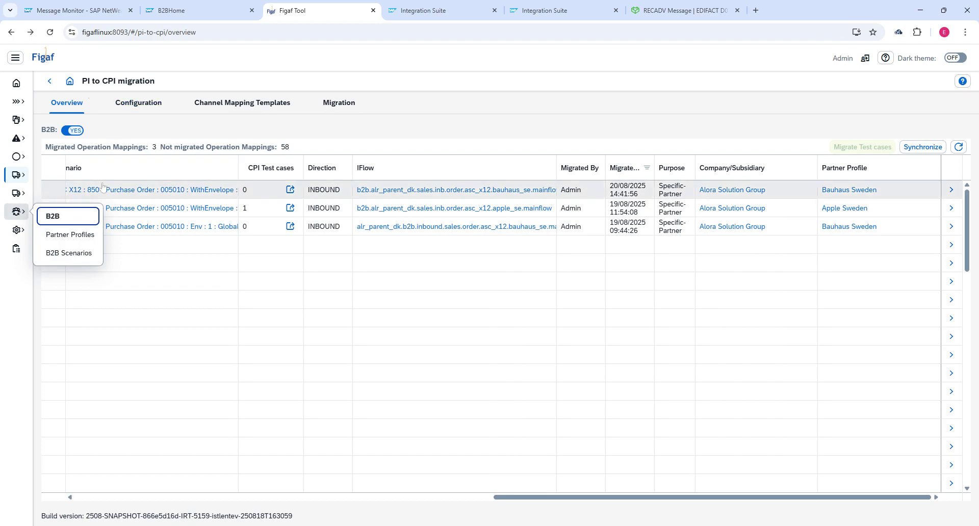
pyautogui.click(56, 235)
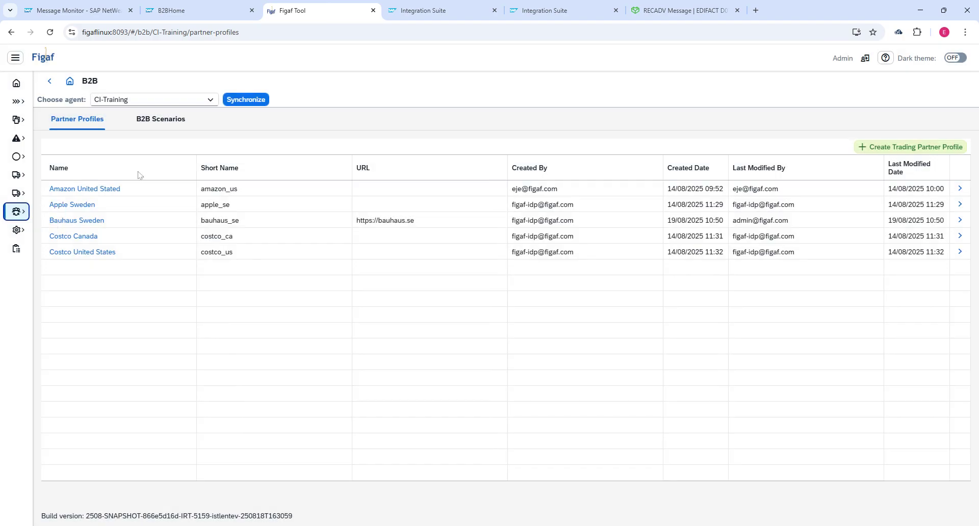
# List the B2B scenarios, filter them by trading partner "bau" and select the Bauhaus Sweden scenario.
pyautogui.click(156, 119)
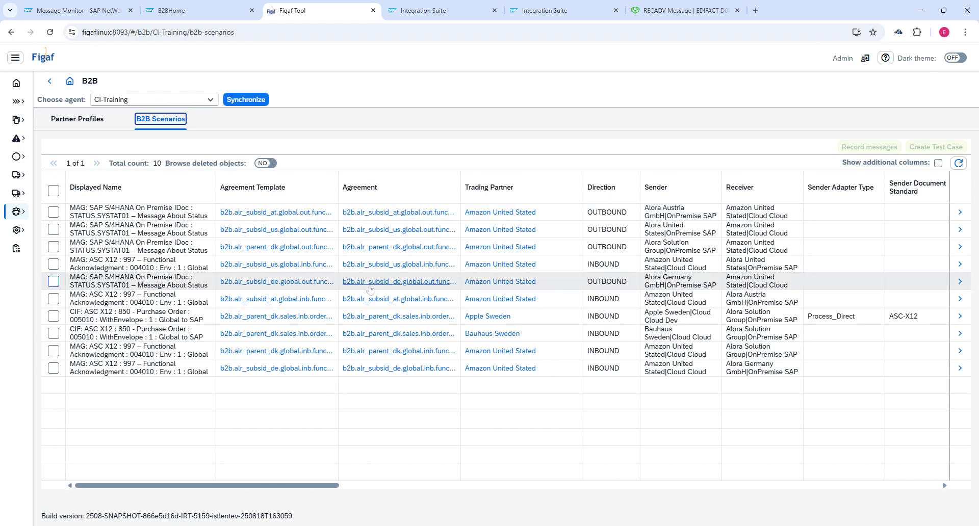
pyautogui.click(352, 486)
pyautogui.moveTo(352, 486); pyautogui.dragTo(58, 491)
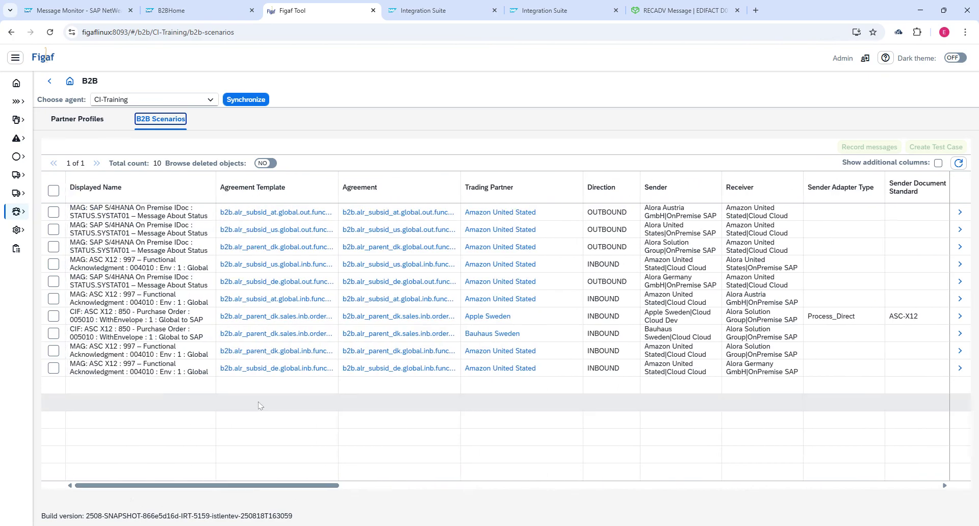
pyautogui.click(489, 198)
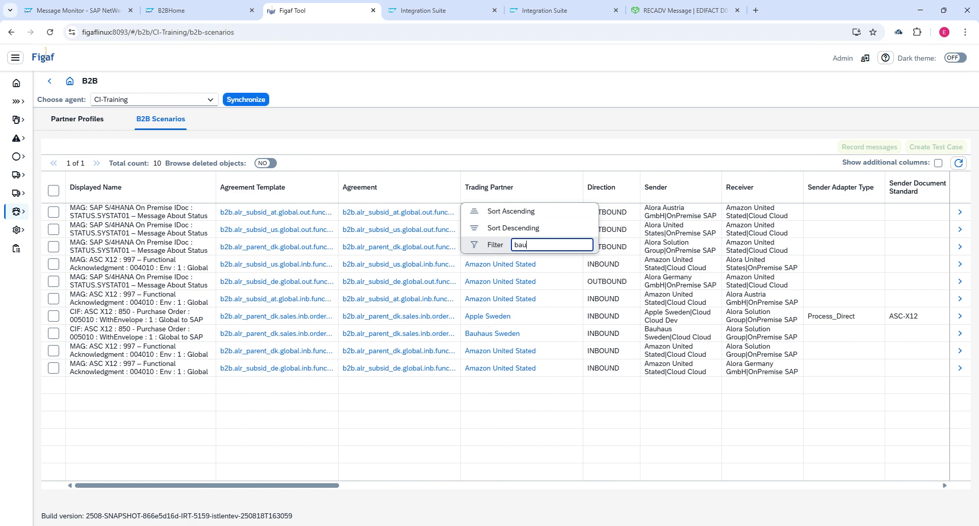
pyautogui.write('bau')
pyautogui.press('Return')
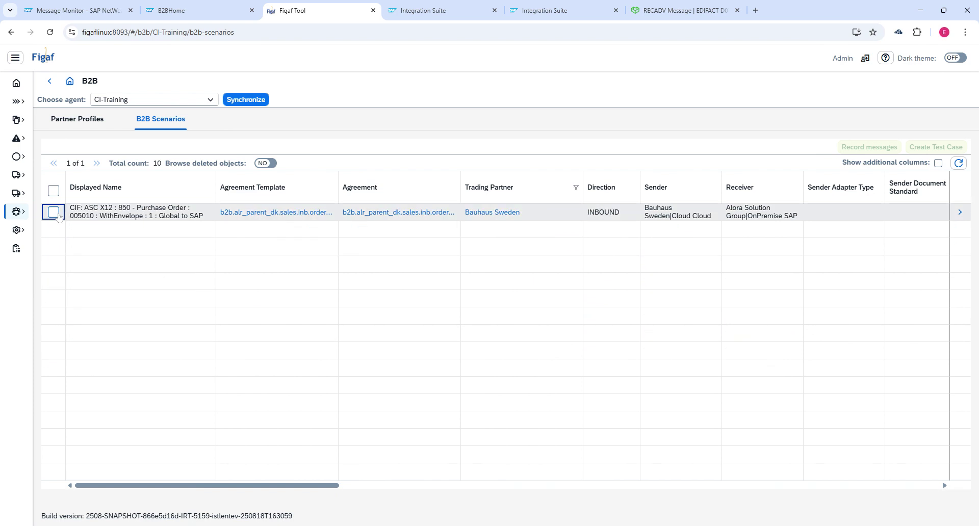
pyautogui.click(55, 212)
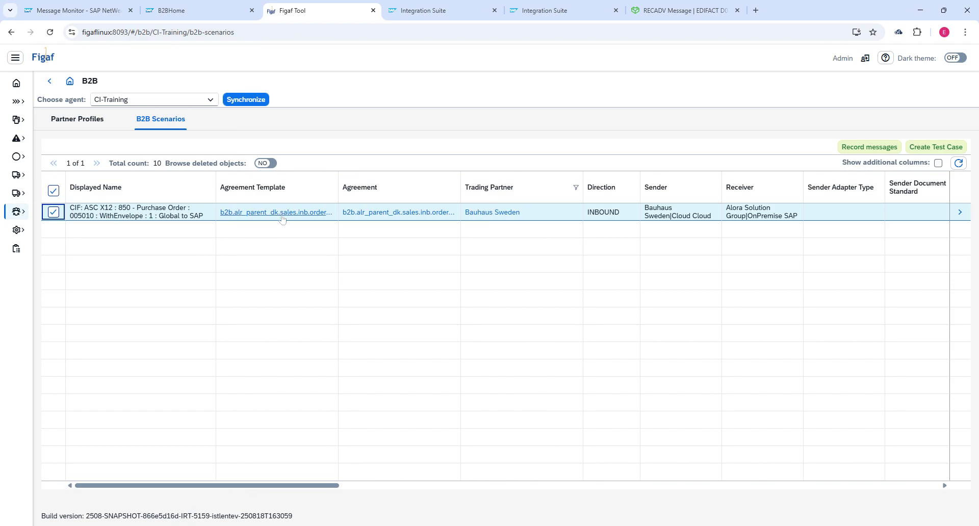
# Examine the Bauhaus Sweden scenario's receiver details, main flow and sender and receiver MIG columns.
pyautogui.moveTo(337, 486); pyautogui.dragTo(757, 495)
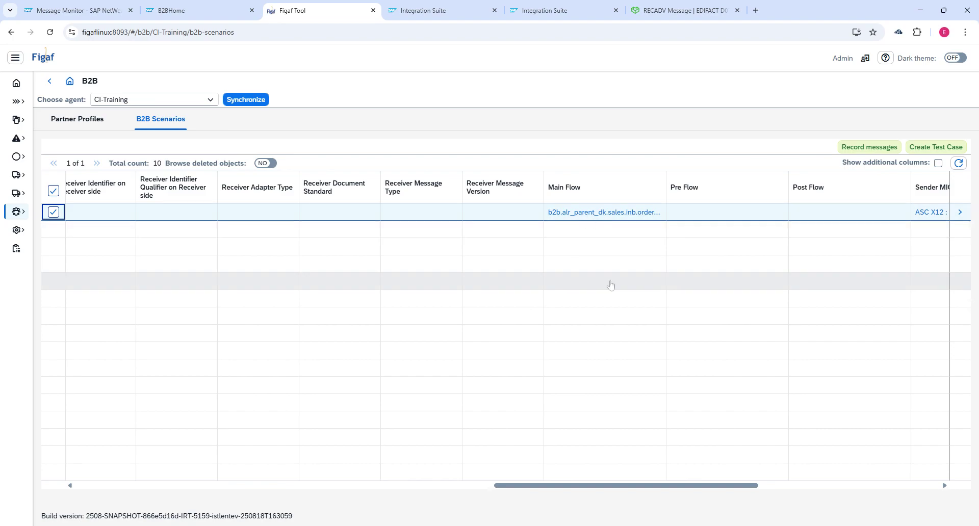
pyautogui.moveTo(556, 488); pyautogui.dragTo(652, 488)
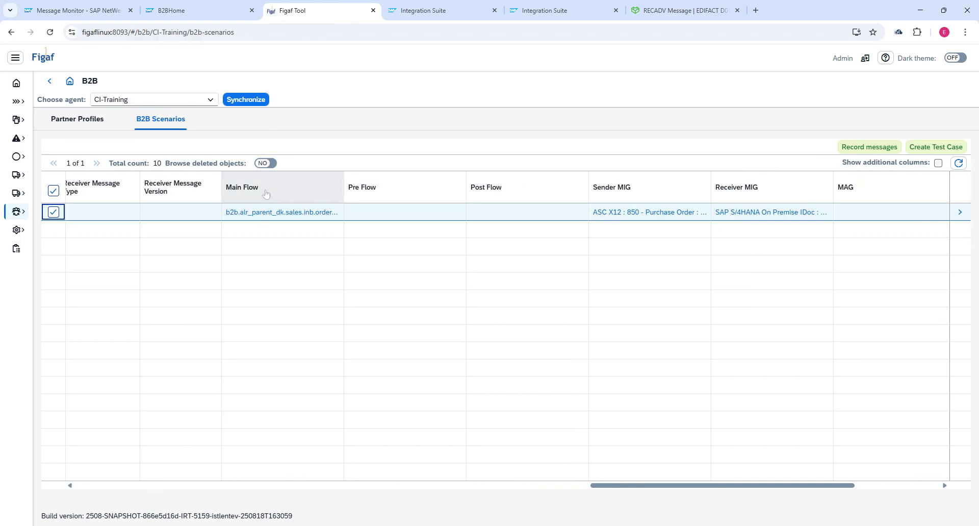
pyautogui.moveTo(608, 491); pyautogui.dragTo(79, 492)
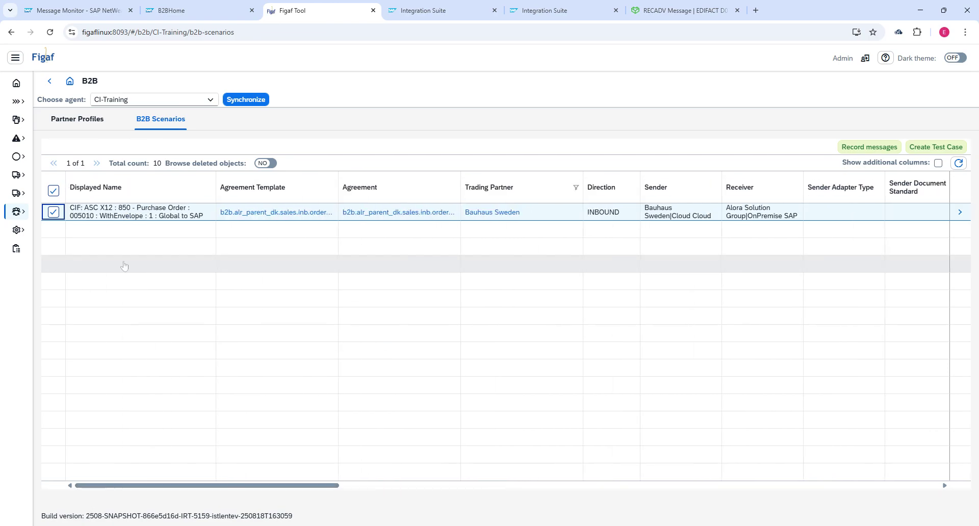
# Clear the trading partner filter from the B2B scenarios list.
pyautogui.click(511, 187)
pyautogui.press('Delete')
pyautogui.press('Delete')
pyautogui.press('Delete')
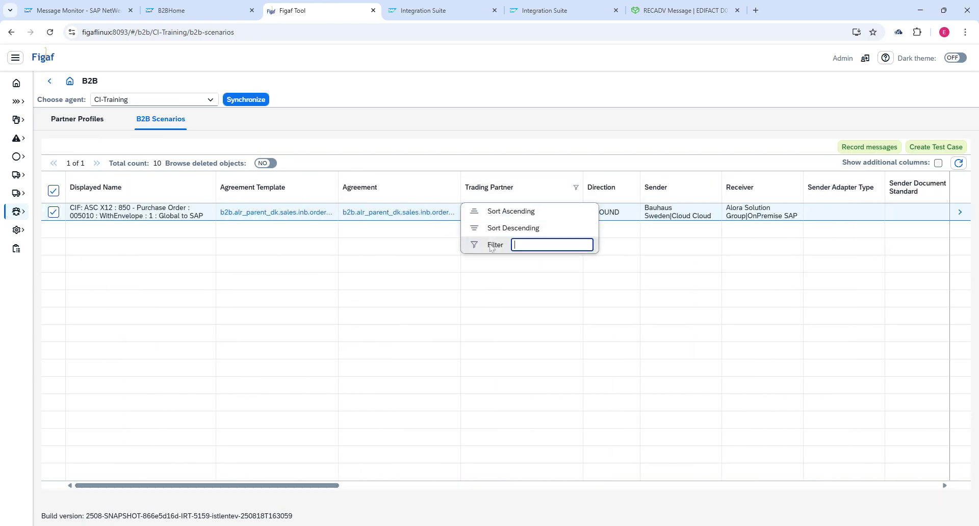
pyautogui.press('Return')
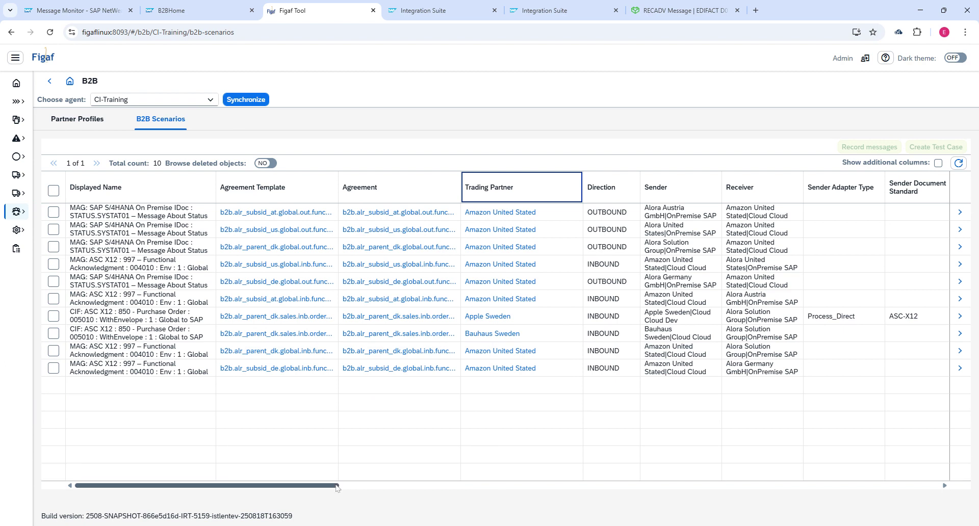
# Open the main flow linked to the Bauhaus Sweden scenario in Integration Suite.
pyautogui.moveTo(339, 485); pyautogui.dragTo(451, 489)
pyautogui.moveTo(537, 490); pyautogui.dragTo(792, 496)
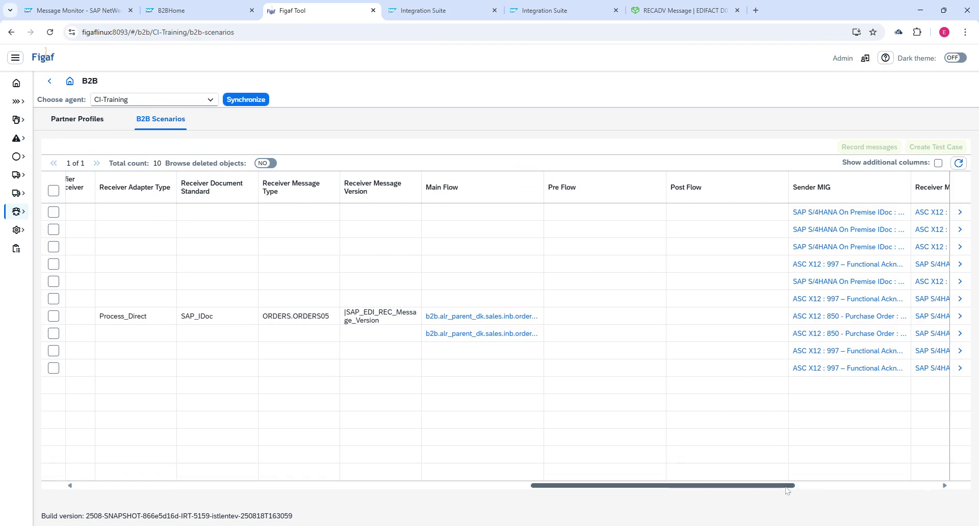
pyautogui.moveTo(792, 486); pyautogui.dragTo(851, 496)
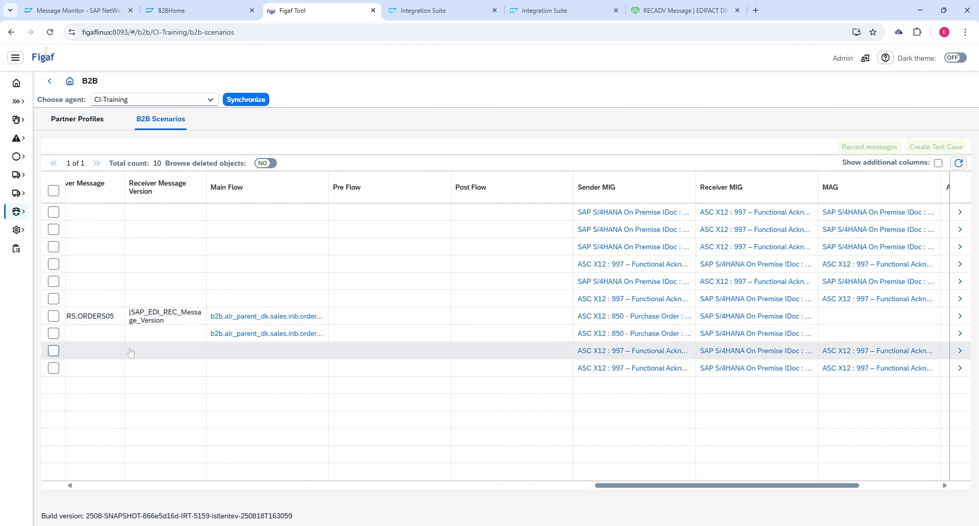
pyautogui.click(286, 337)
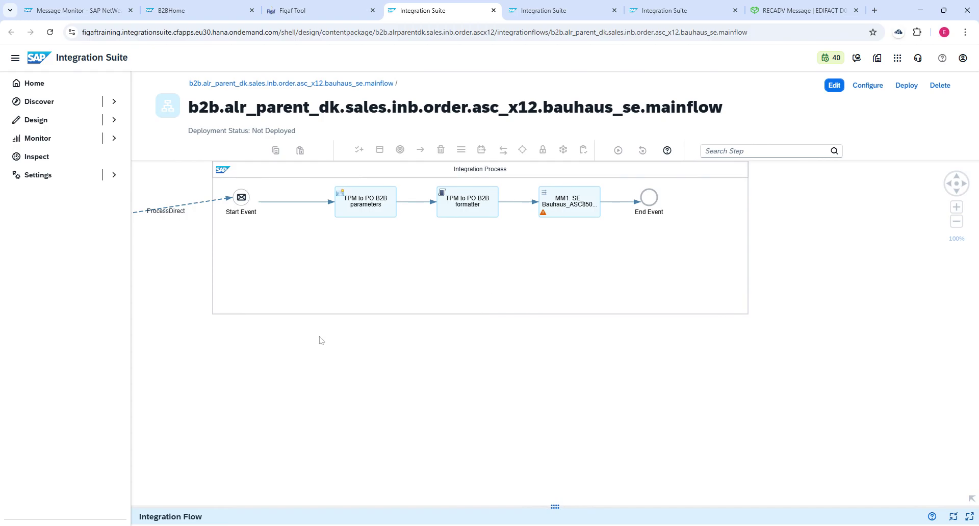
# Deploy the bauhaus_se.mainflow iFlow on the Cloud Integration runtime profile.
pyautogui.click(560, 220)
pyautogui.click(907, 85)
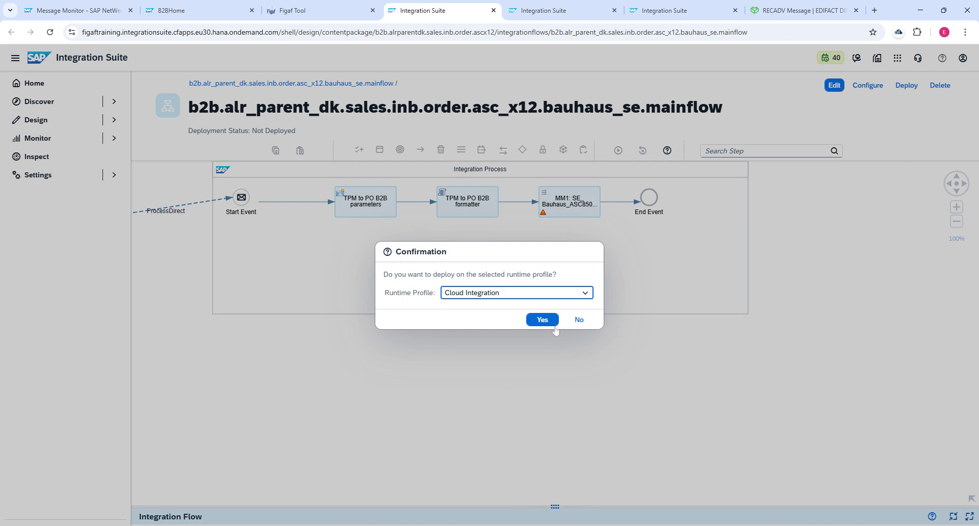
pyautogui.click(543, 320)
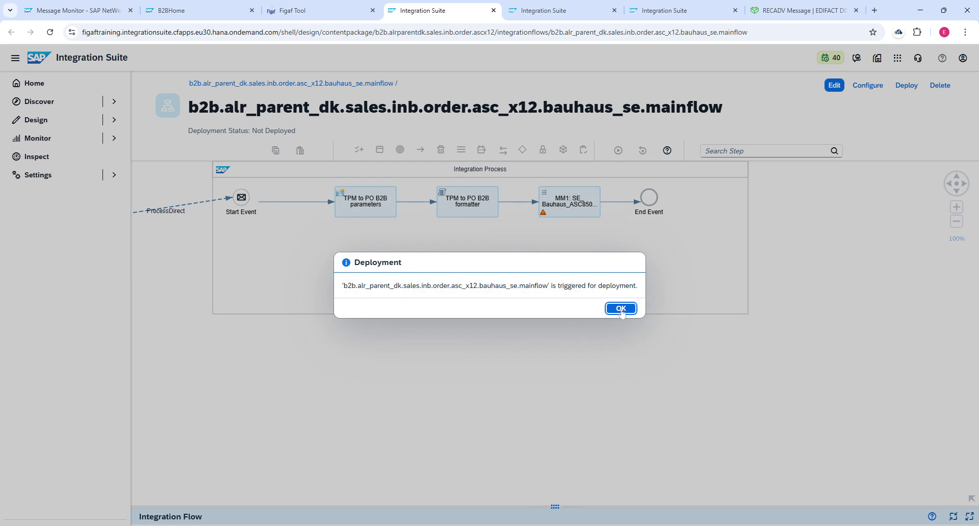
pyautogui.click(621, 309)
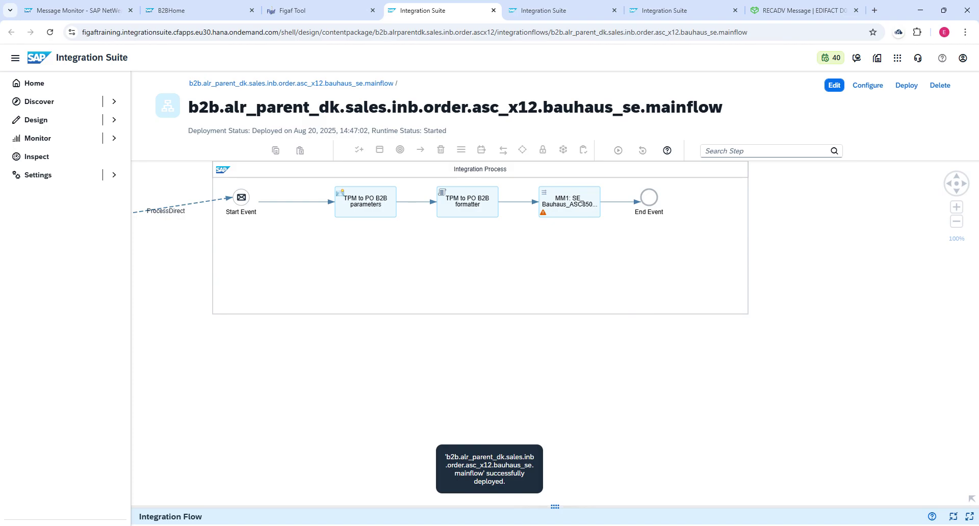
# Review the parts of the iFlow name: the template prefix, the partner name and the mainflow suffix.
pyautogui.moveTo(189, 107); pyautogui.dragTo(538, 107)
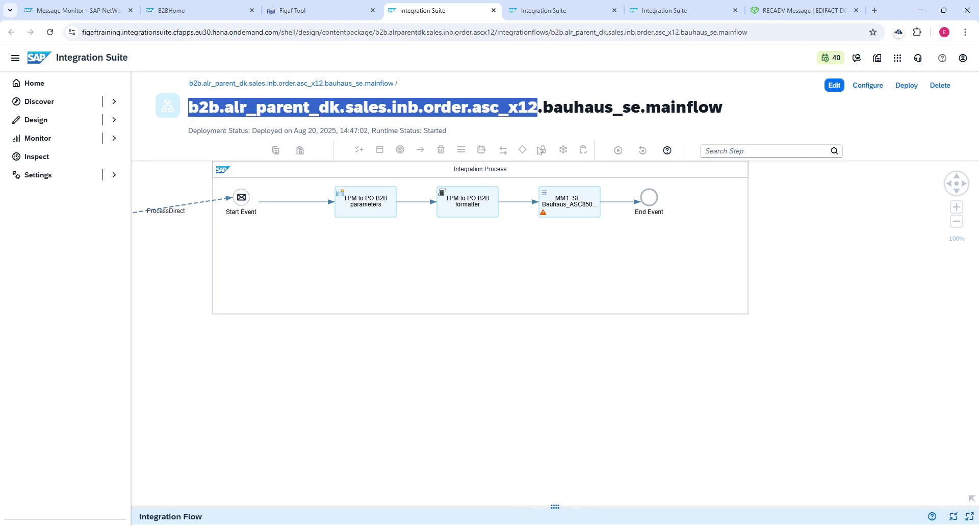
pyautogui.doubleClick(547, 108)
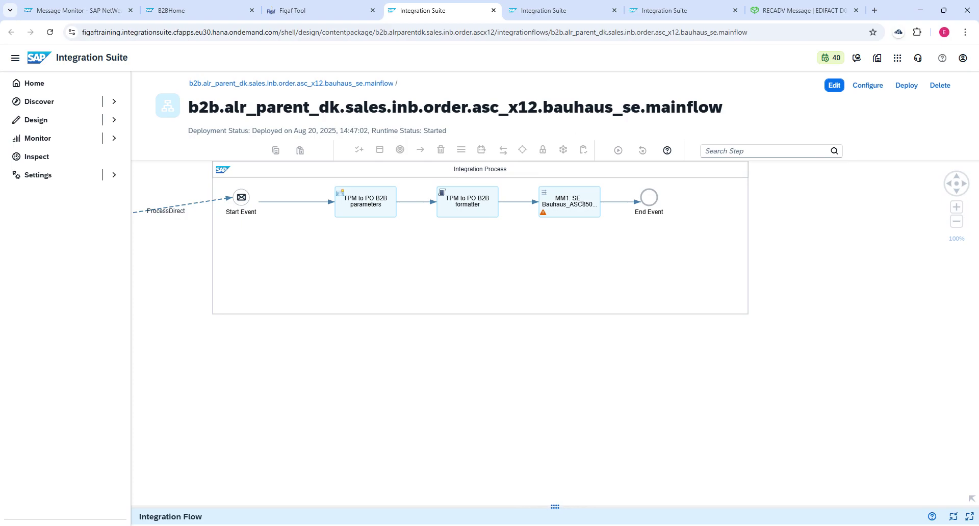
pyautogui.moveTo(646, 107); pyautogui.dragTo(723, 108)
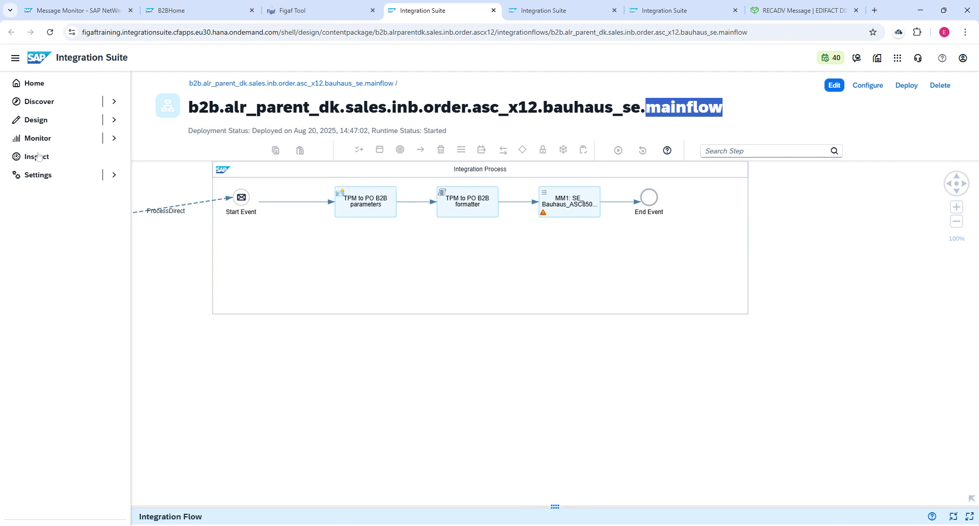
# Search the design packages for "b2b", view the artifacts of b2b.alr_parent_dk.sales.inb.order.asc_x12 and open bauhaus_se.mainflow.
pyautogui.click(30, 121)
pyautogui.click(50, 141)
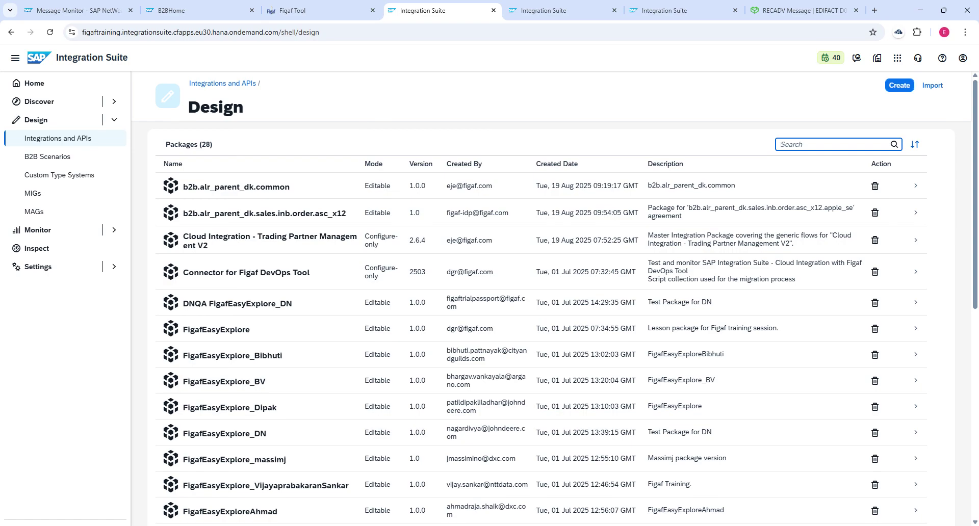
pyautogui.write('b2b')
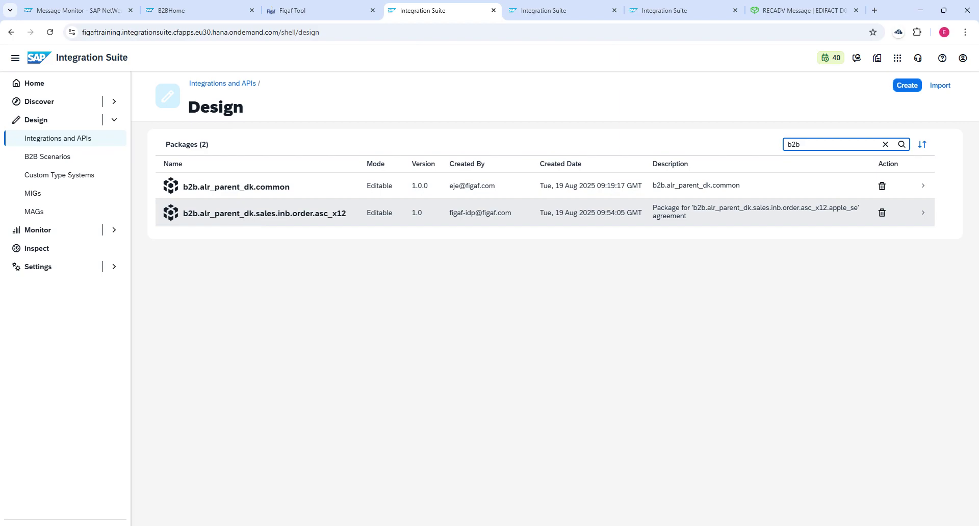
pyautogui.click(251, 219)
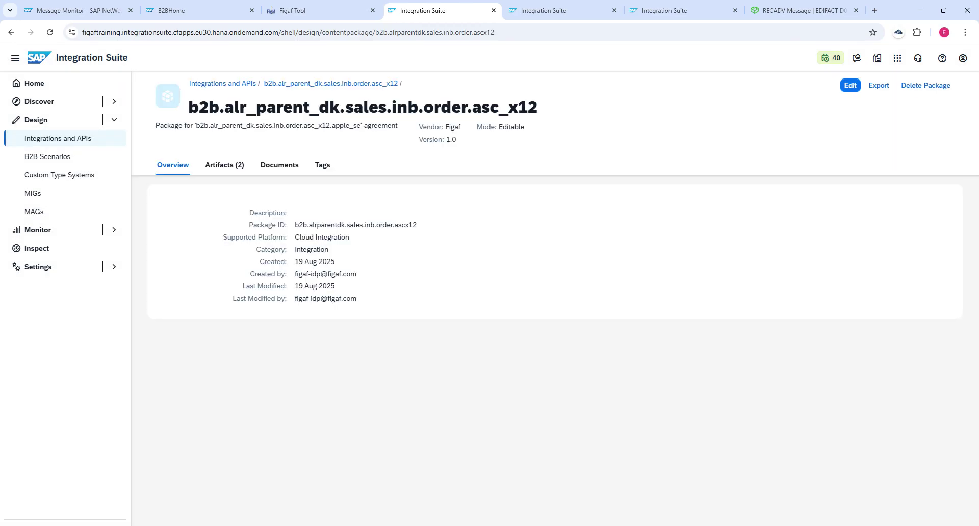
pyautogui.click(225, 168)
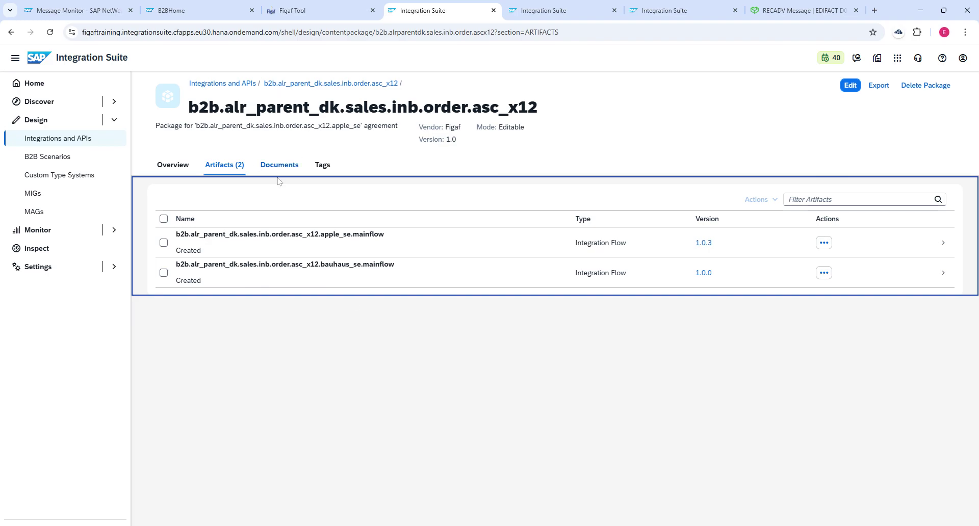
pyautogui.click(312, 271)
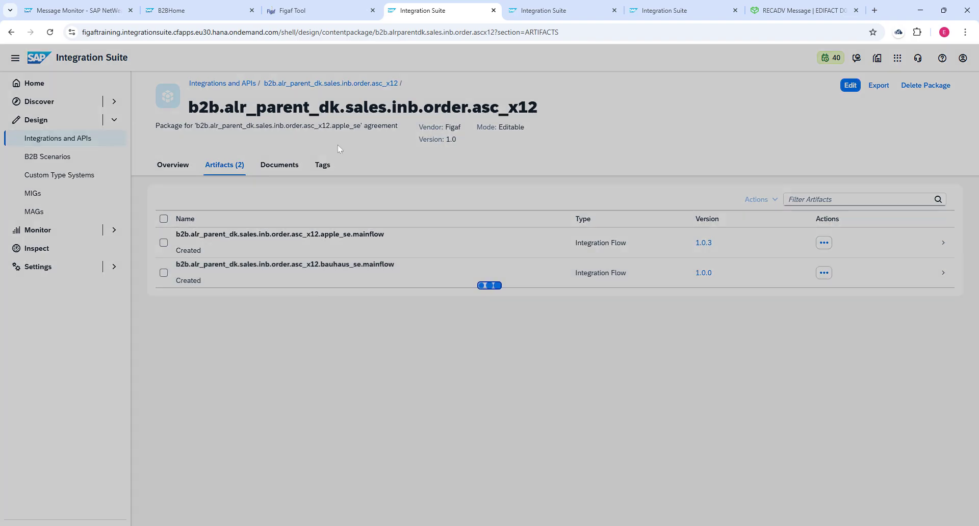
# Switch to the Figaf Tool, synchronize all packages of the CI-Training agent and review the Bauhaus Sweden scenario's sender and receiver details.
pyautogui.click(313, 15)
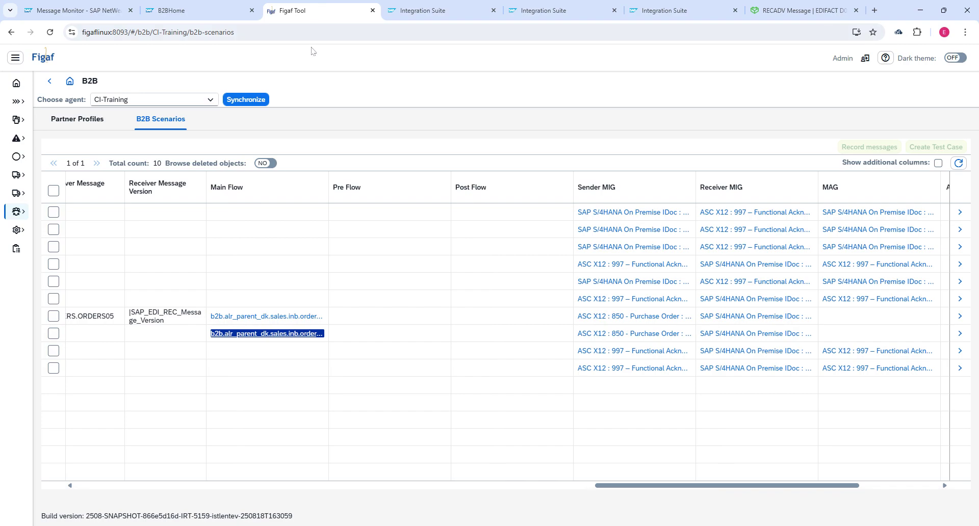
pyautogui.click(246, 100)
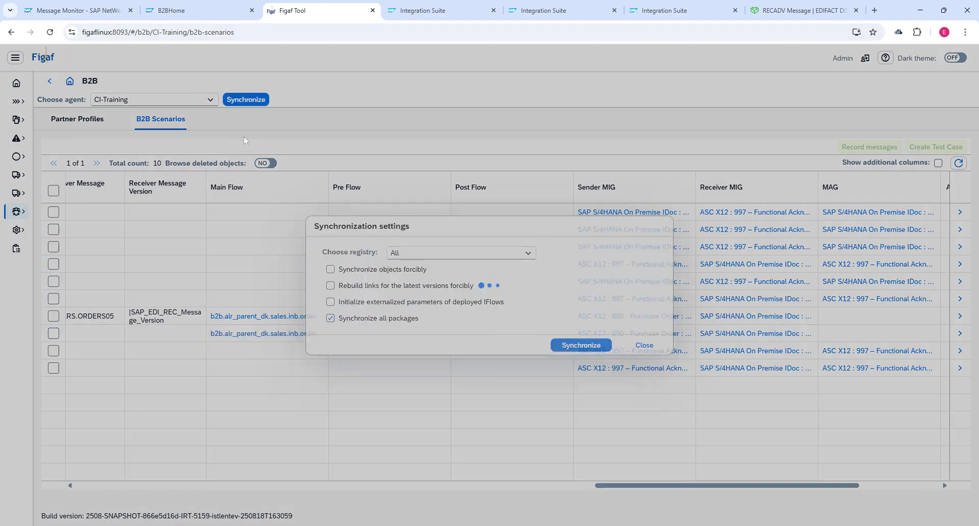
pyautogui.click(561, 341)
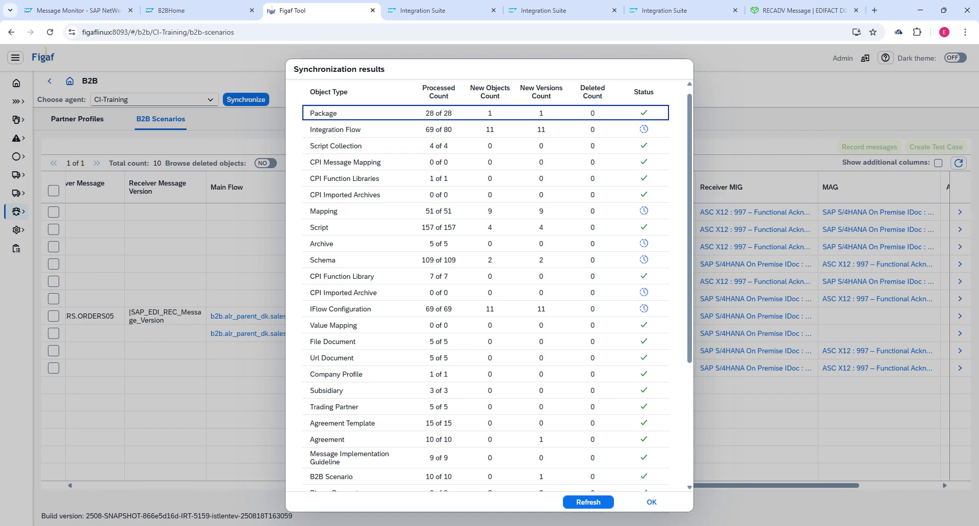
pyautogui.scroll(-5, 498, 379)
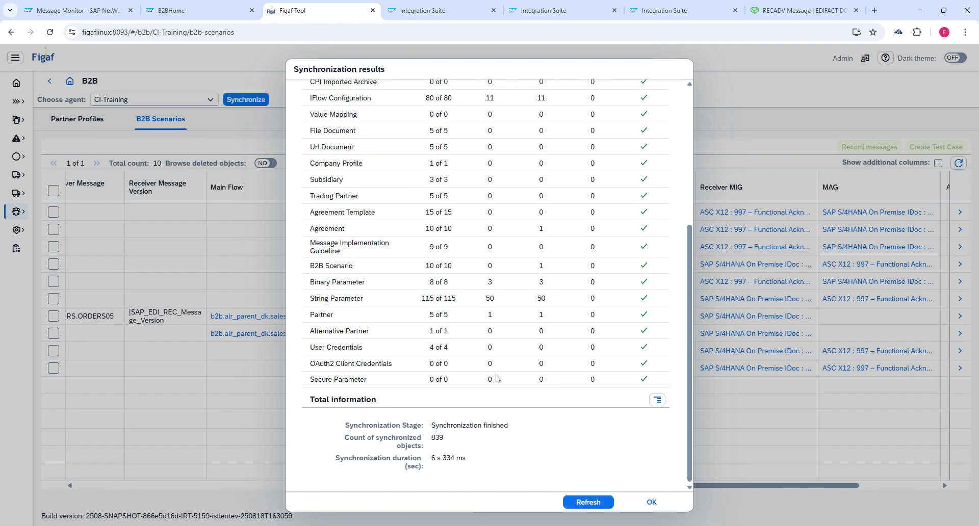
pyautogui.click(651, 502)
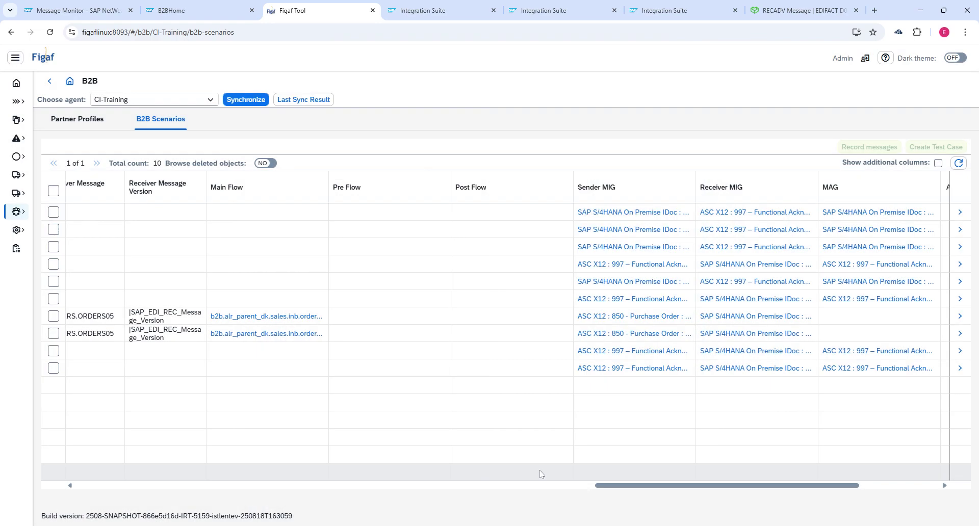
pyautogui.moveTo(631, 488); pyautogui.dragTo(462, 492)
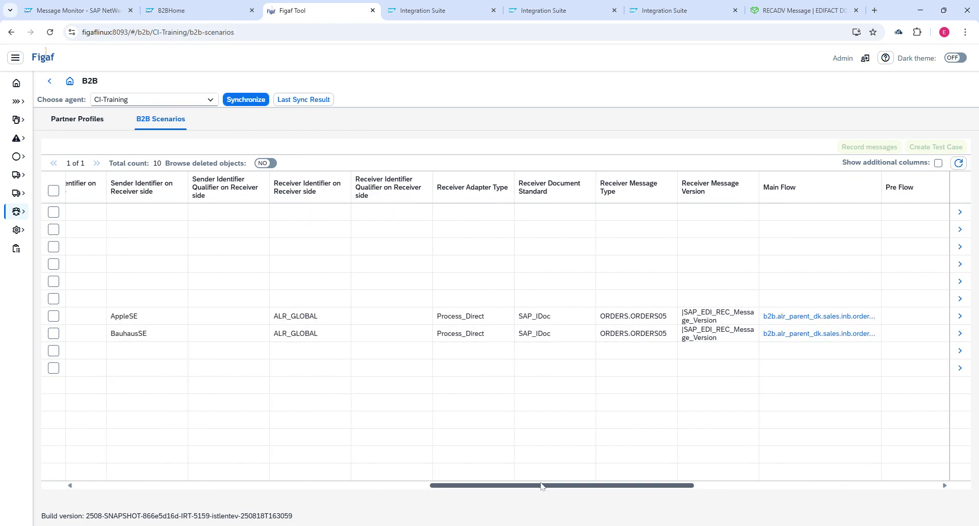
pyautogui.moveTo(542, 491); pyautogui.dragTo(248, 500)
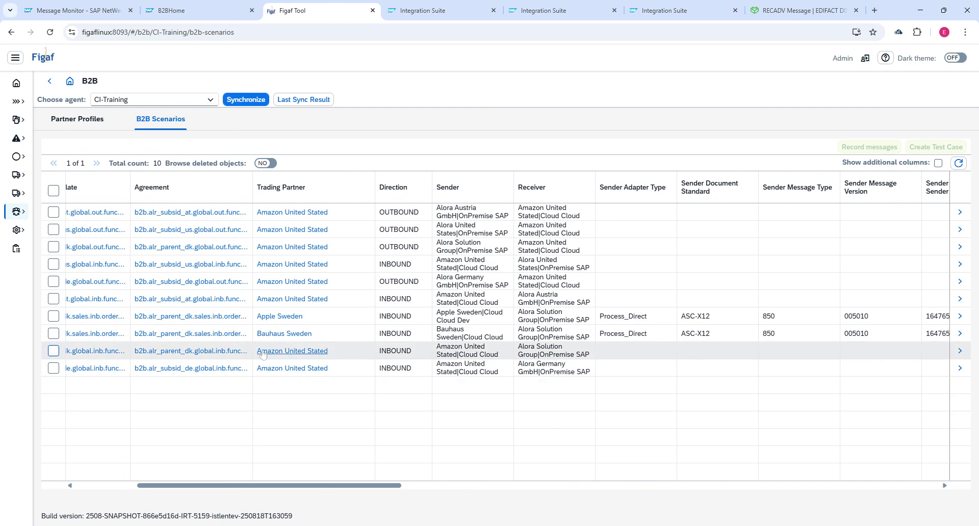
# In the PI to CPI migration overview, open test case migration for the SE_Bauhaus_850005010_to_ORDERS_ORDERS05 mapping migrated to the CI-Training agent.
pyautogui.click(18, 175)
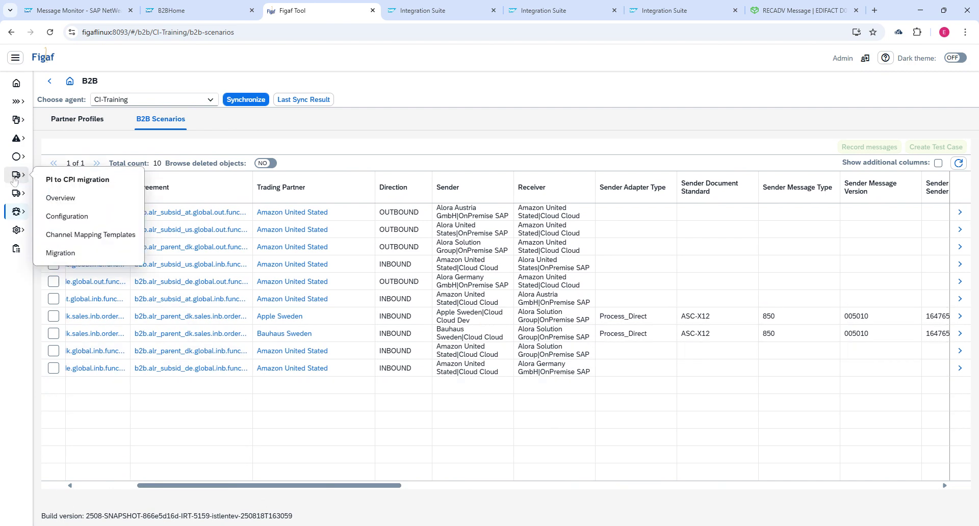
pyautogui.click(49, 196)
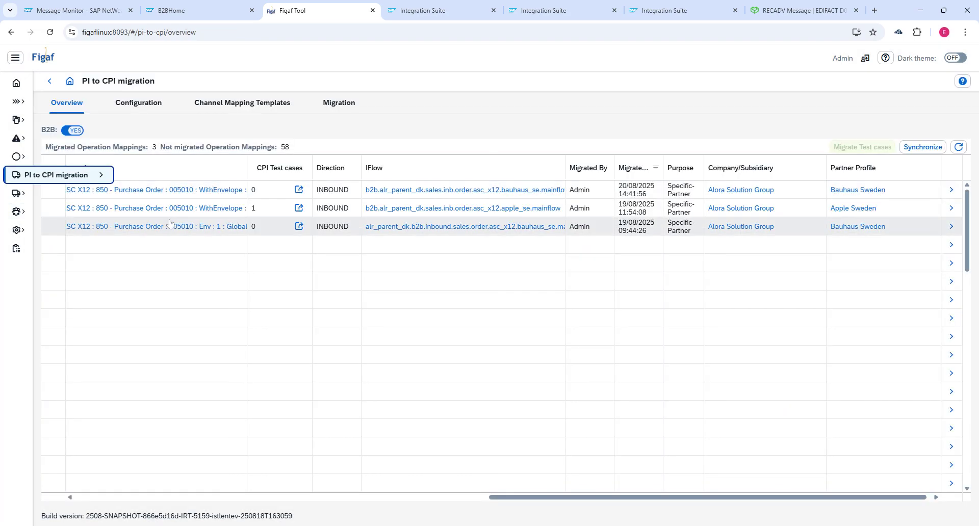
pyautogui.click(60, 196)
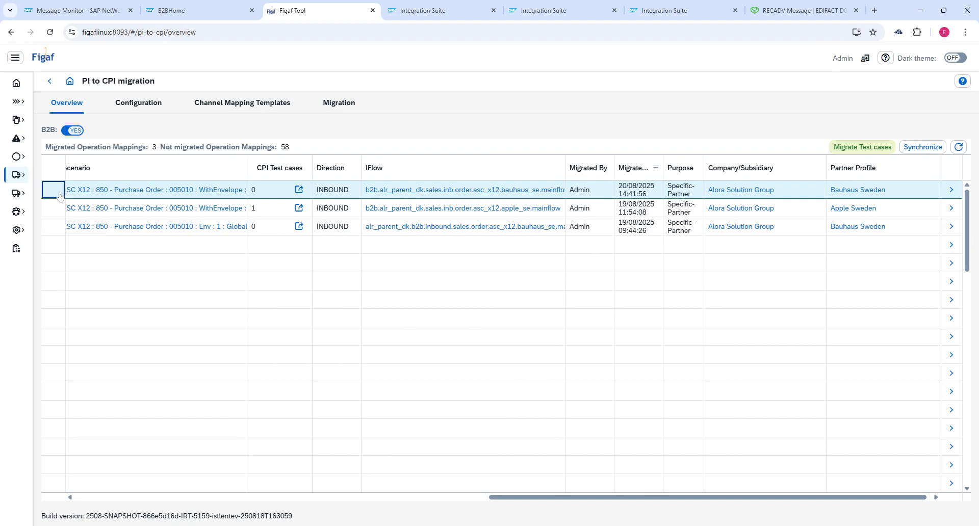
pyautogui.moveTo(590, 502); pyautogui.dragTo(165, 496)
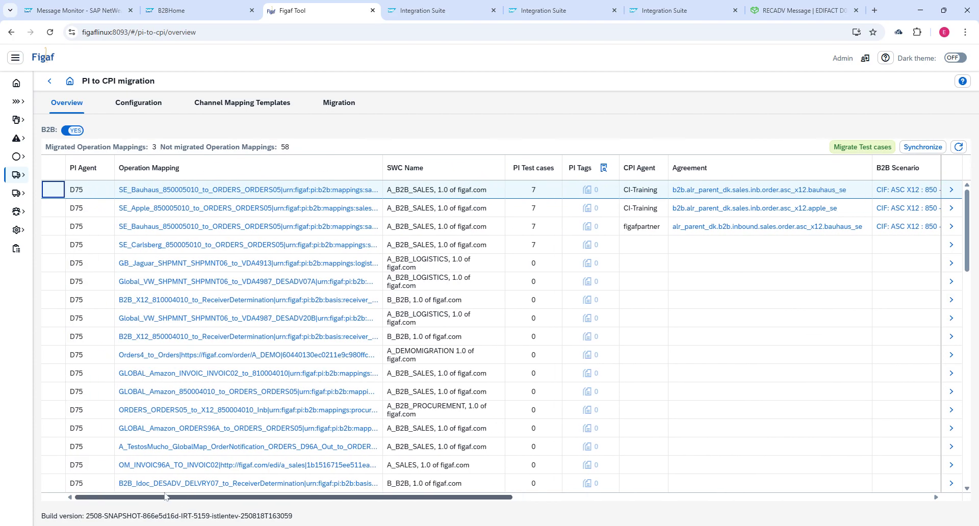
pyautogui.click(845, 148)
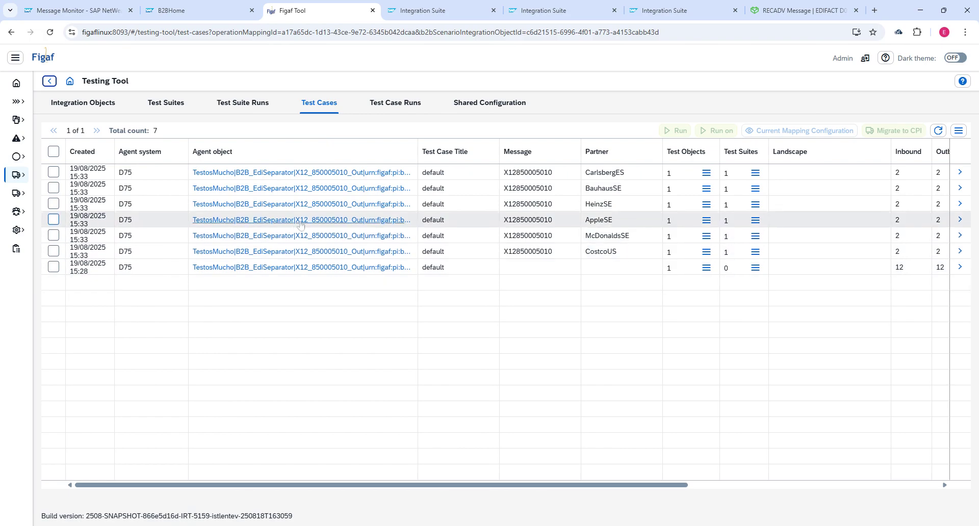
# Start migrating the BauhausSE test case to CPI, adding it to the existing B2B Orders CPI test suite.
pyautogui.click(54, 188)
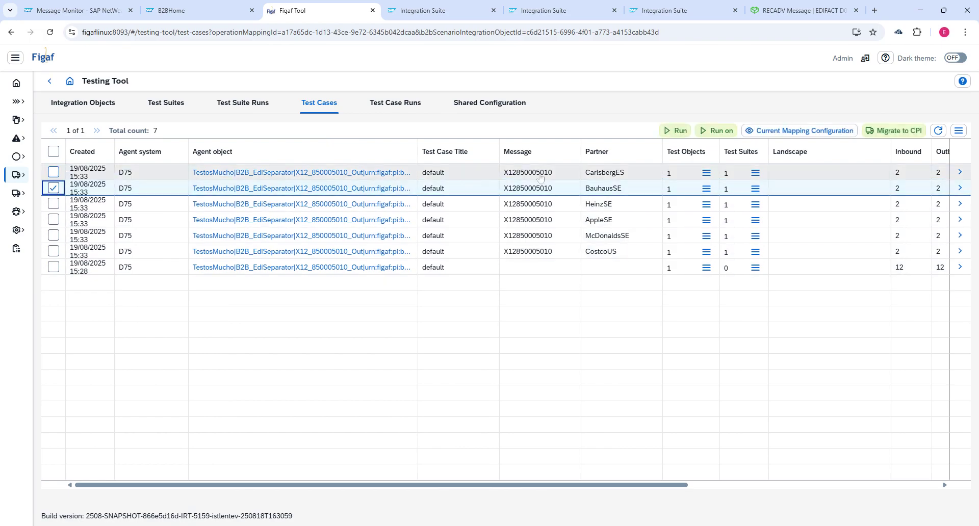
pyautogui.click(880, 133)
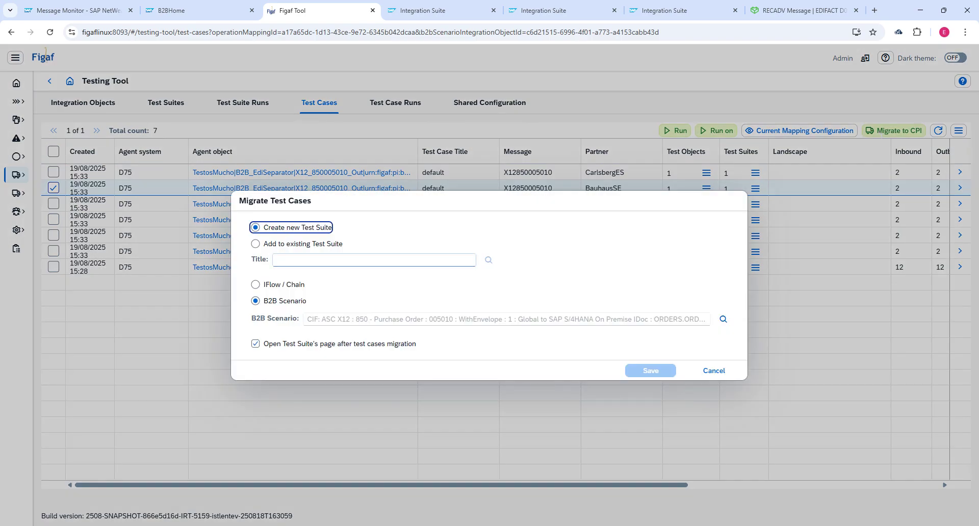
pyautogui.click(286, 244)
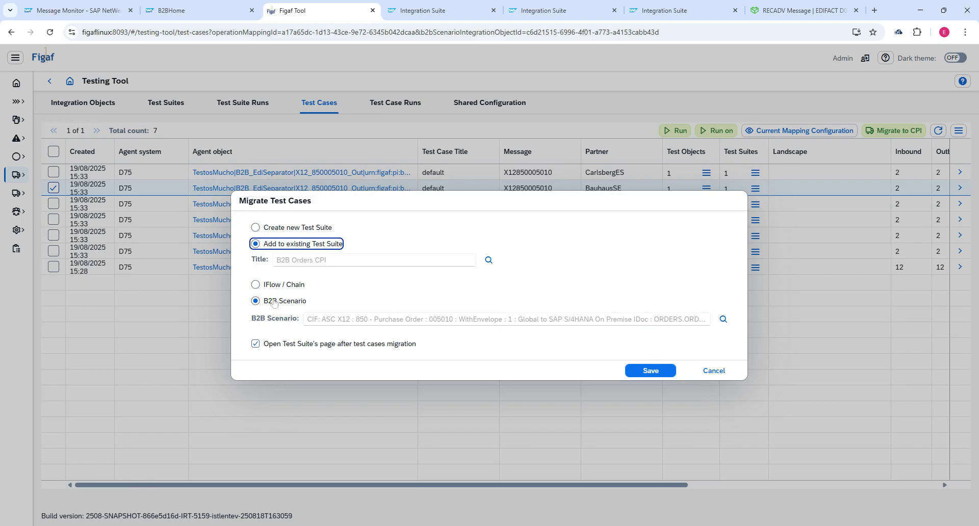
# Filter the B2B scenarios by sender "bau", choose the Bauhaus Sweden scenario as target and carry out the test case migration.
pyautogui.click(723, 319)
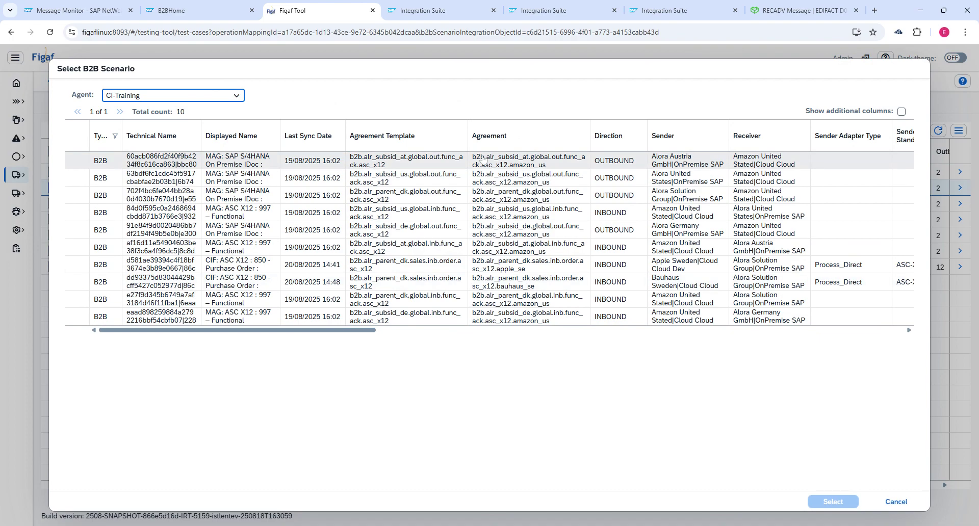
pyautogui.click(677, 148)
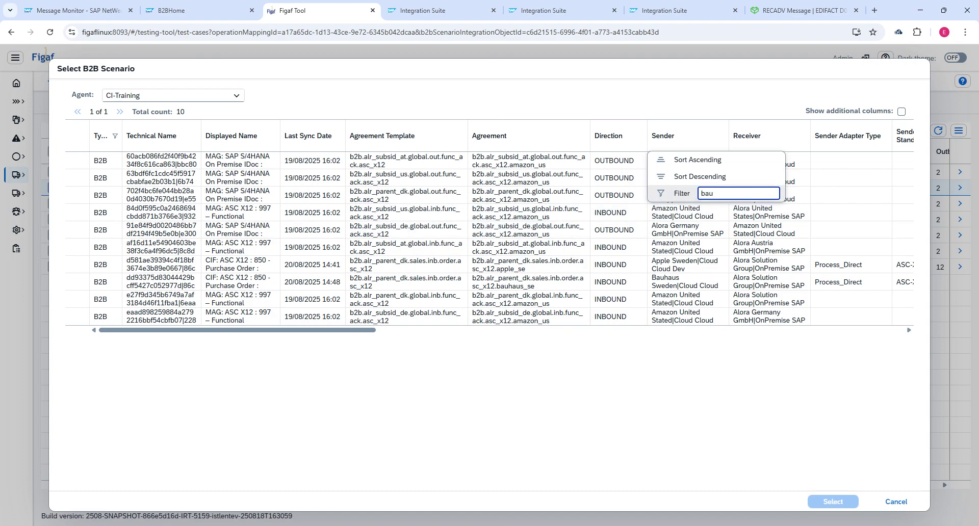
pyautogui.press('Return')
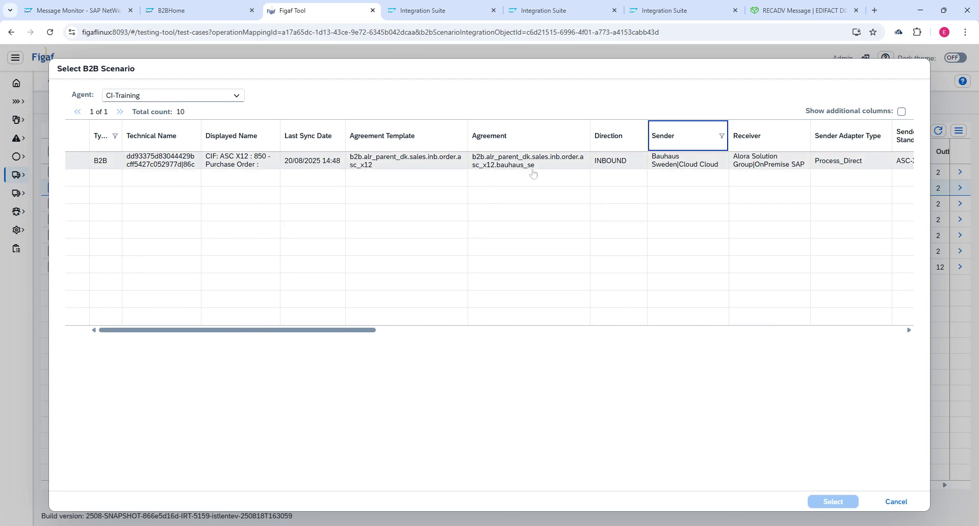
pyautogui.click(77, 160)
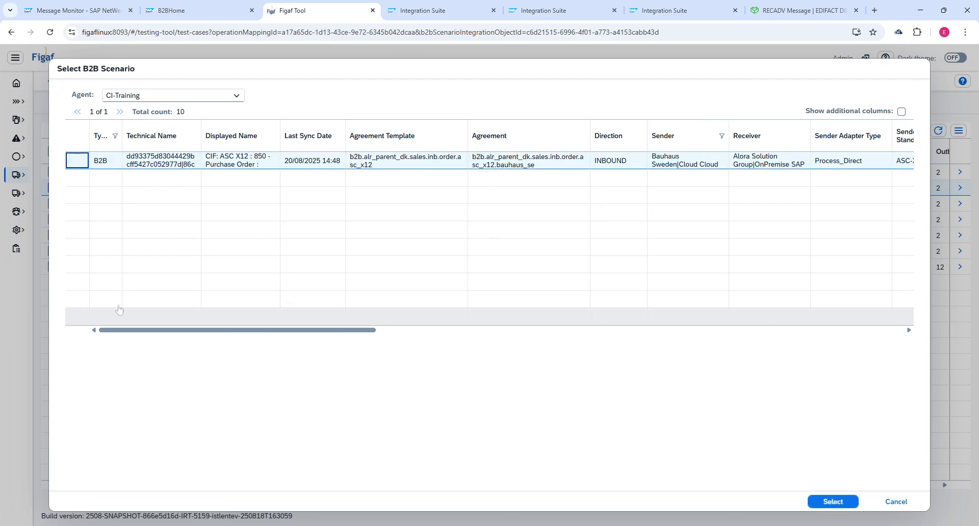
pyautogui.click(822, 501)
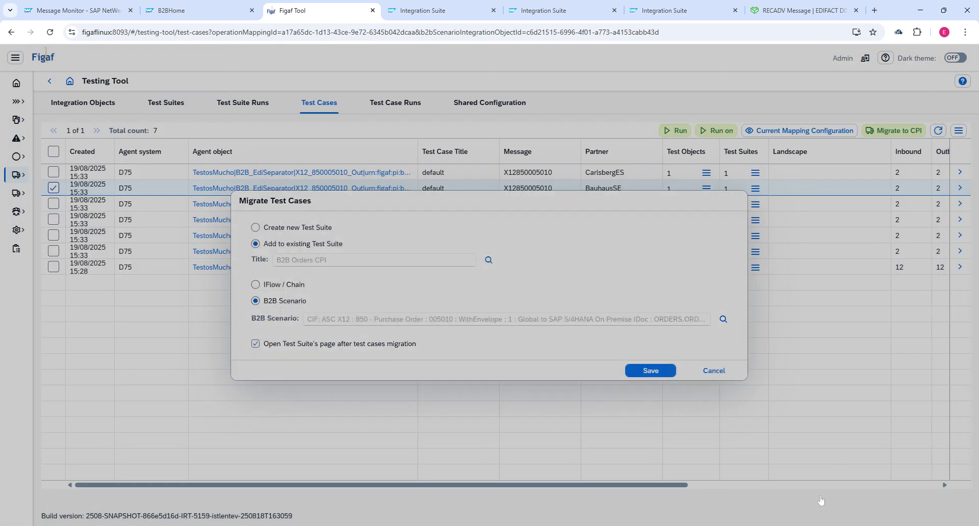
pyautogui.click(652, 371)
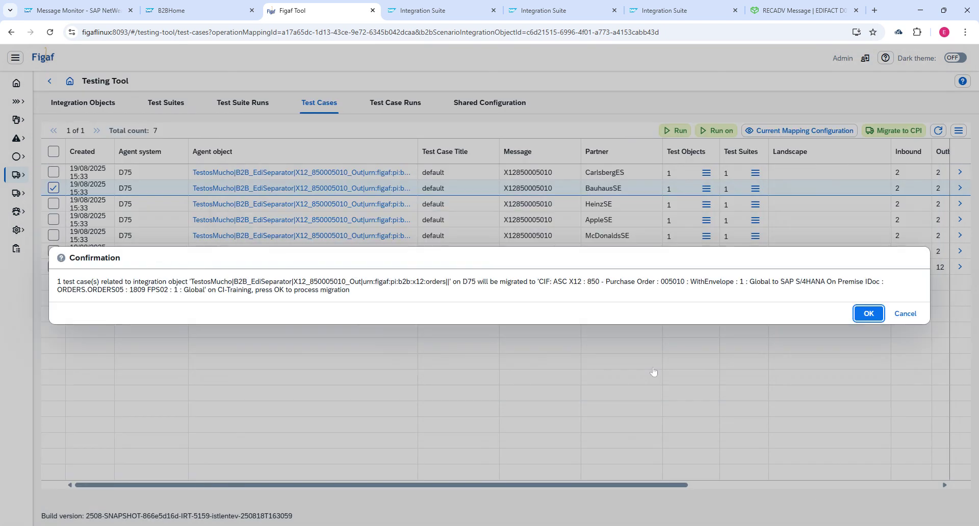
pyautogui.click(869, 315)
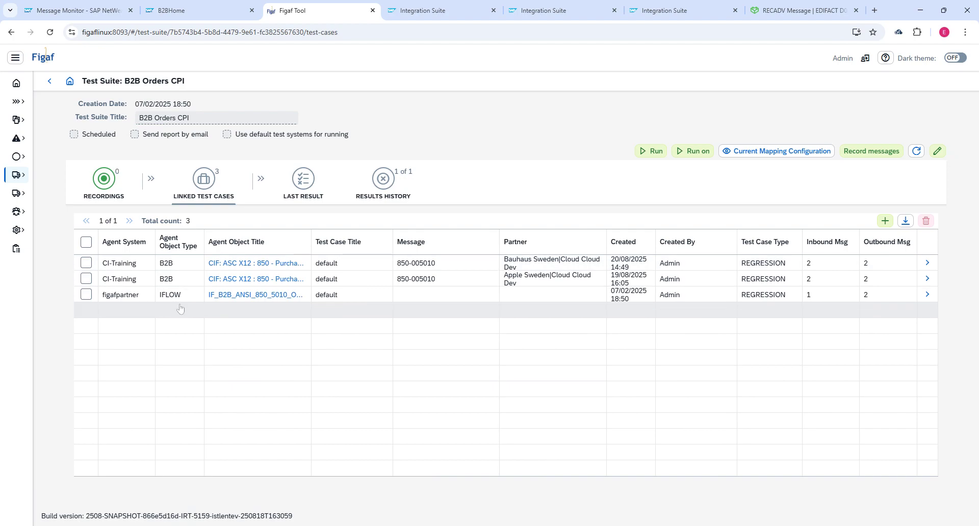
# Review the linked test cases of the B2B Orders CPI suite: the figafpartner iFlow, Apple Sweden and Bauhaus Sweden.
pyautogui.click(86, 294)
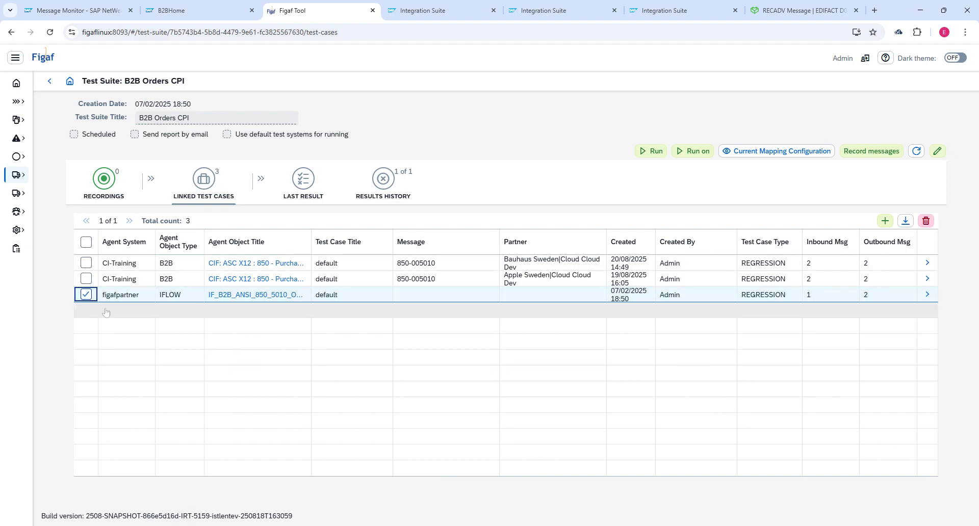
pyautogui.click(86, 294)
pyautogui.click(86, 278)
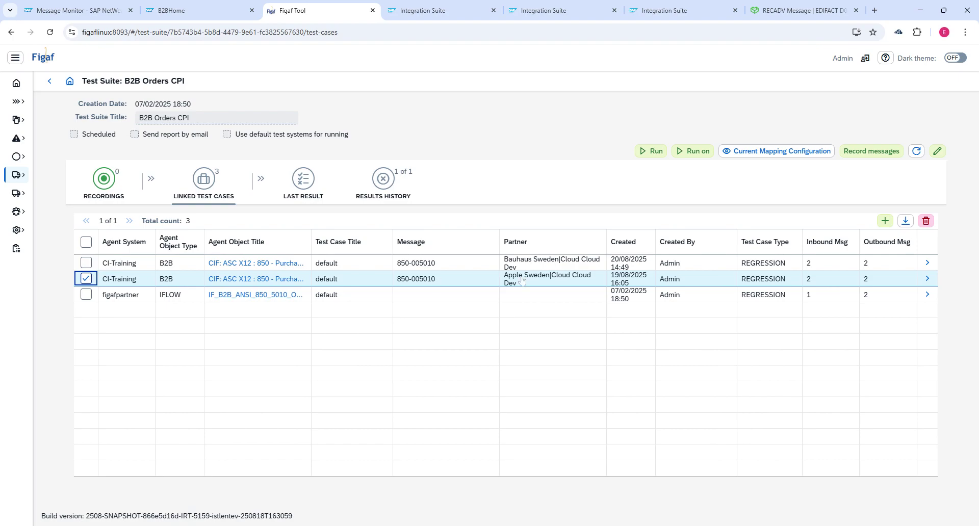
pyautogui.click(86, 279)
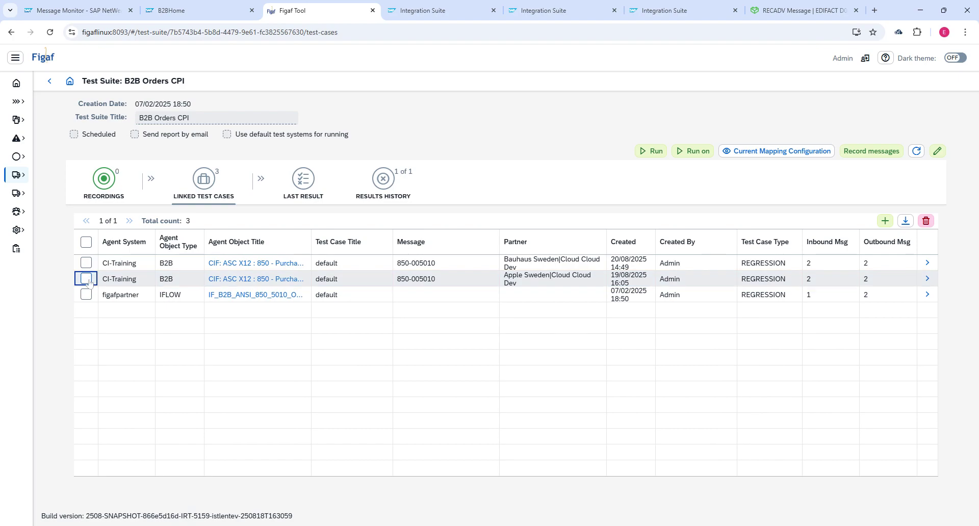
pyautogui.click(86, 263)
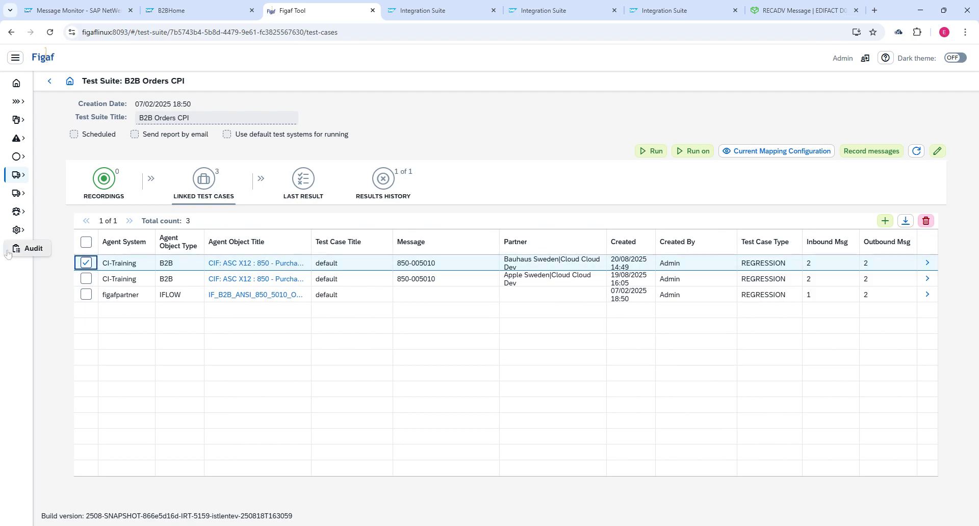
# Show the CI-Training agent's B2B scenarios, filtered to the trading partner Bauhaus Sweden.
pyautogui.click(15, 217)
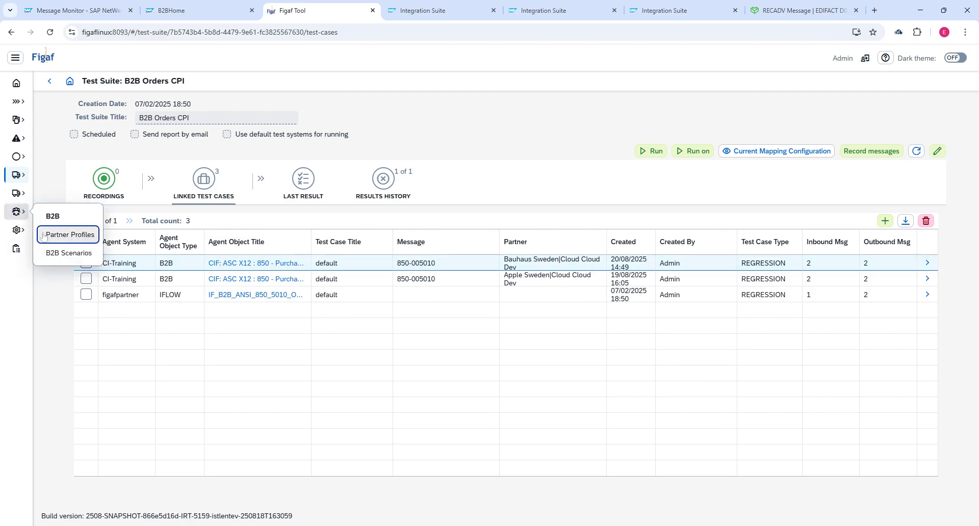
pyautogui.click(70, 235)
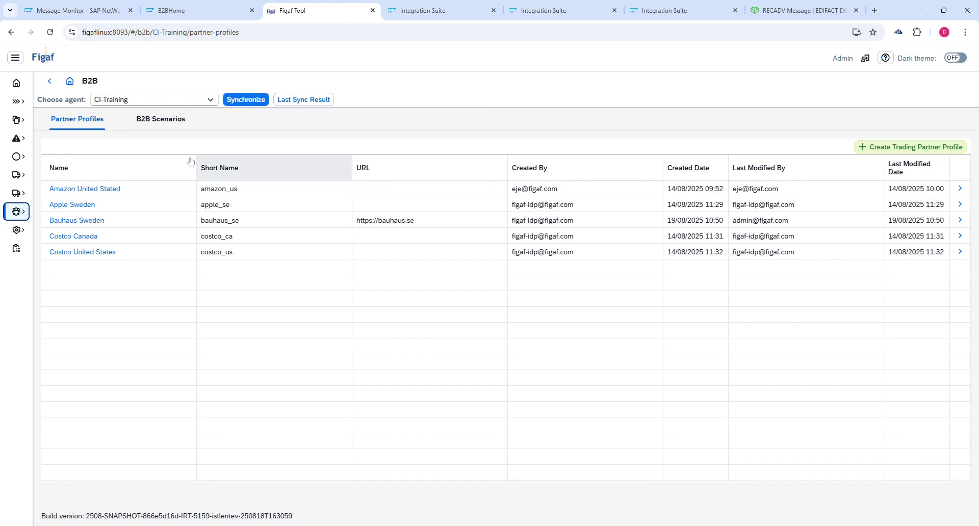
pyautogui.click(160, 127)
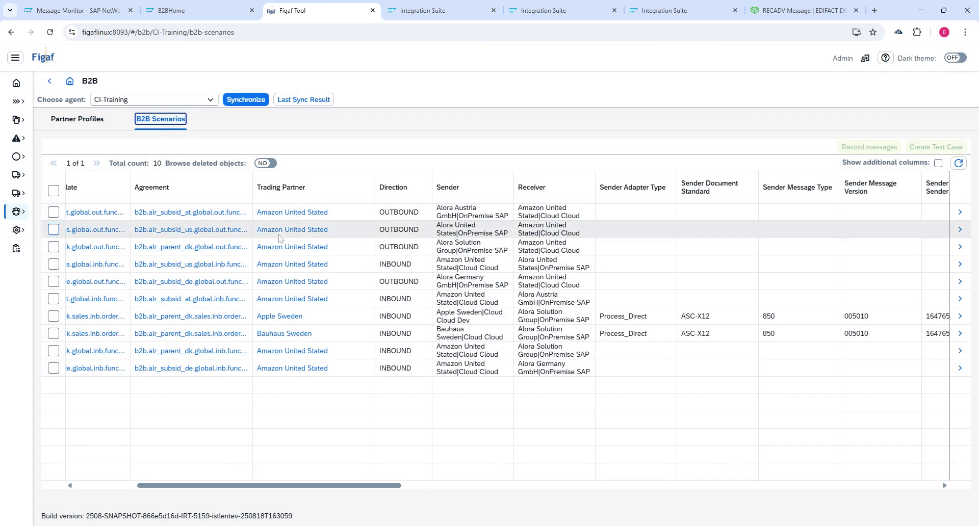
pyautogui.click(282, 188)
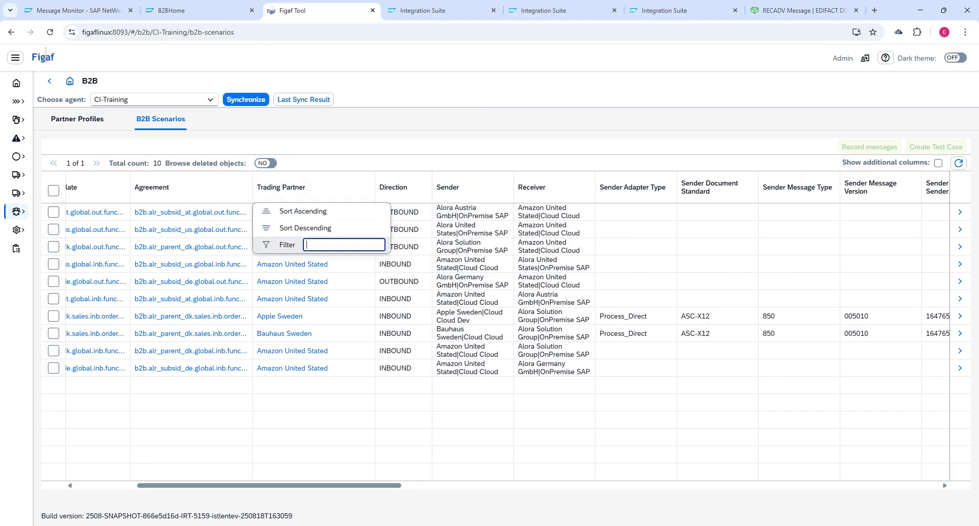
pyautogui.press('Return')
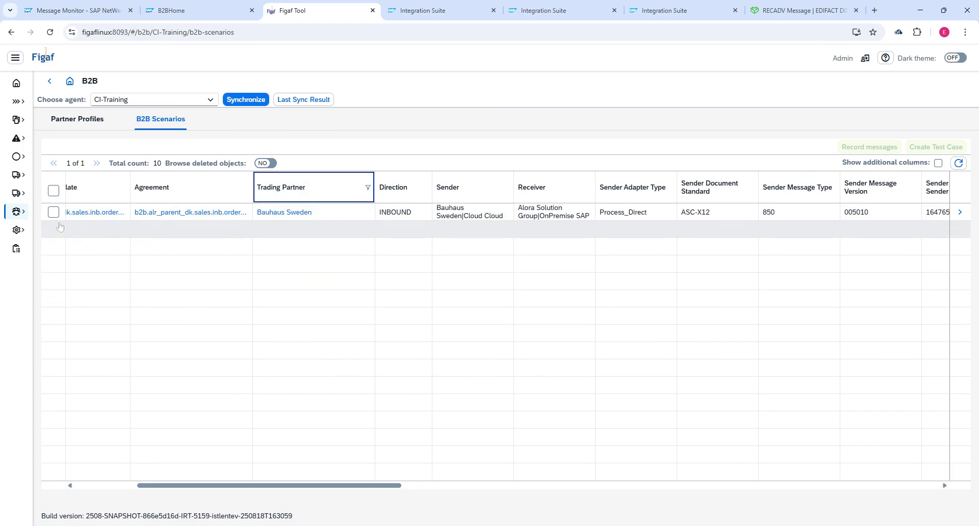
# Move the Agent Test Cases column ahead of MAG and open the Bauhaus Sweden scenario's agent test cases.
pyautogui.click(76, 213)
pyautogui.moveTo(259, 486); pyautogui.dragTo(926, 491)
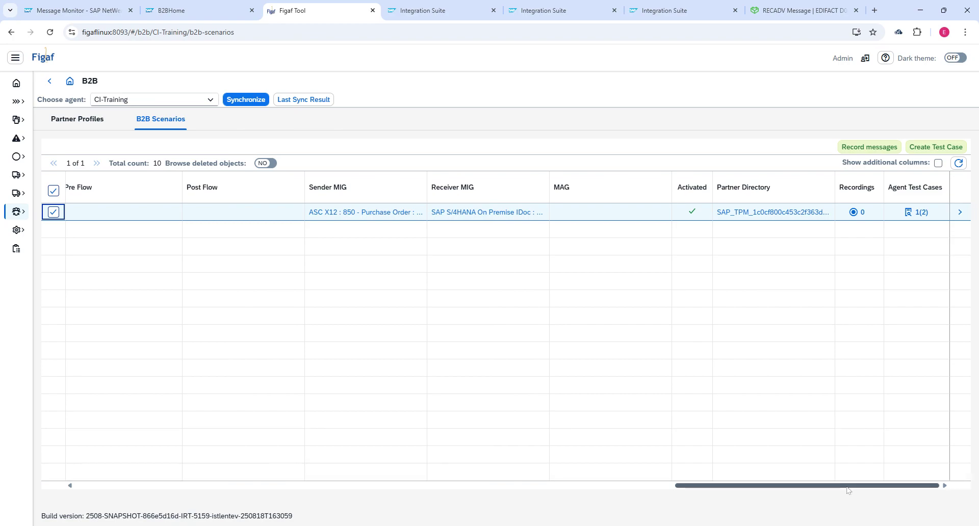
pyautogui.moveTo(905, 200); pyautogui.dragTo(584, 214)
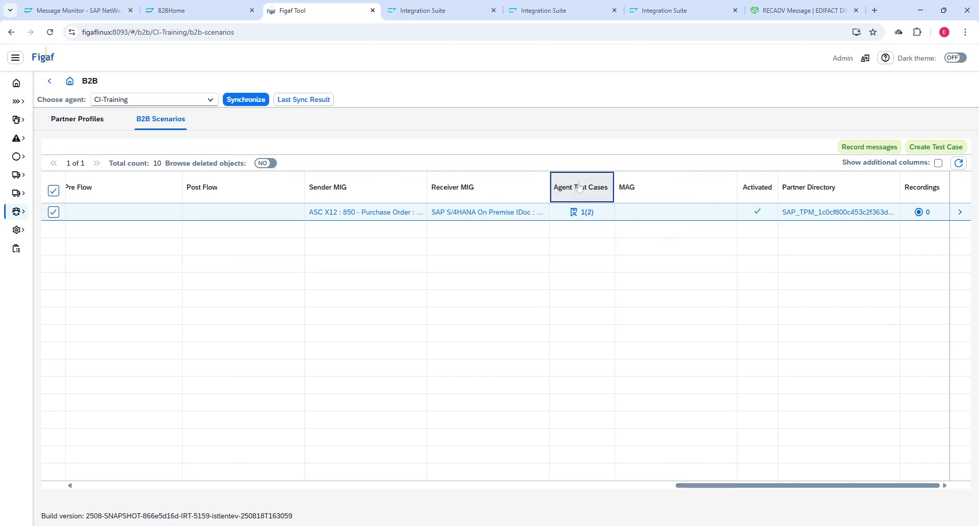
pyautogui.click(580, 212)
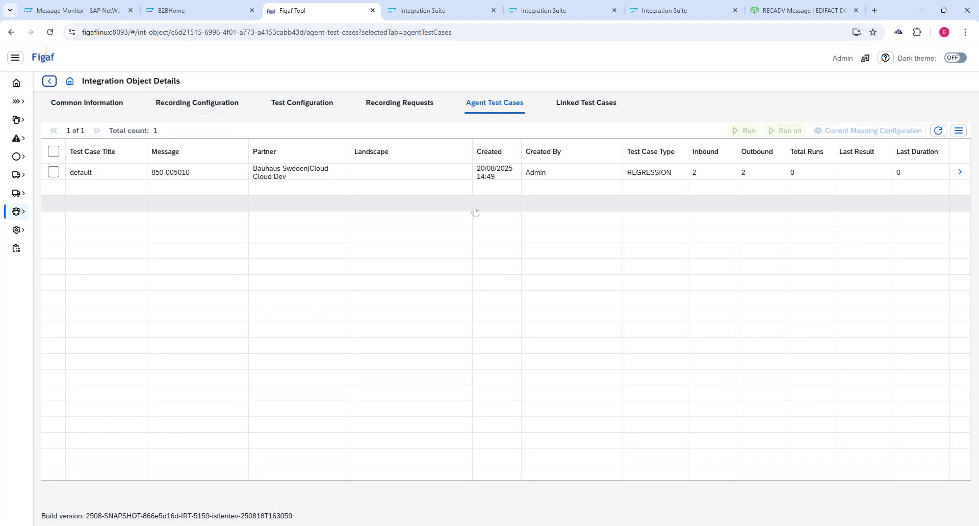
# Run the default 850-005010 test case for Bauhaus Sweden and open its testing results.
pyautogui.click(54, 172)
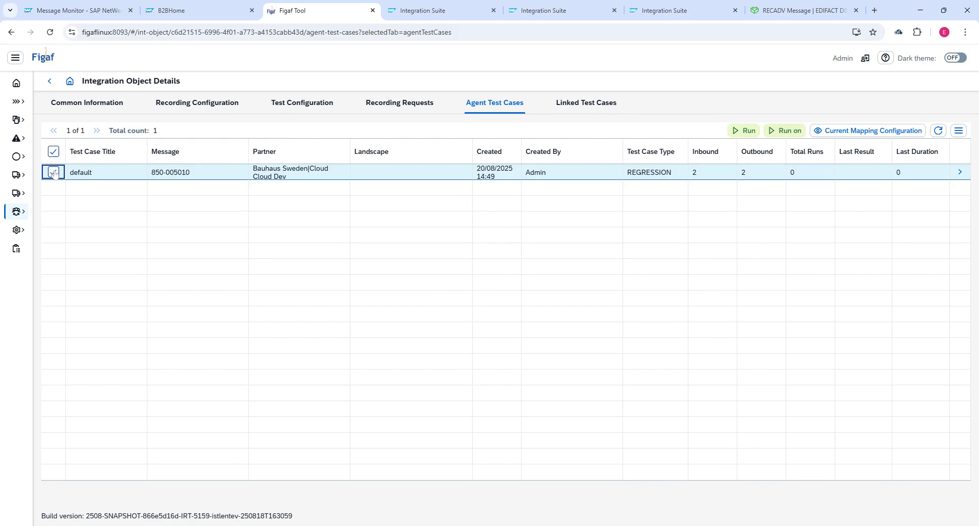
pyautogui.click(744, 131)
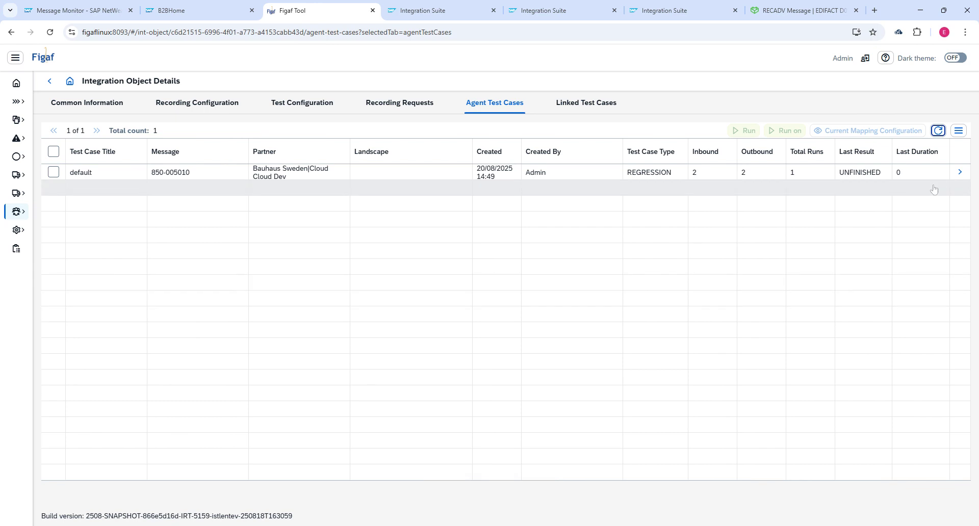
pyautogui.click(959, 174)
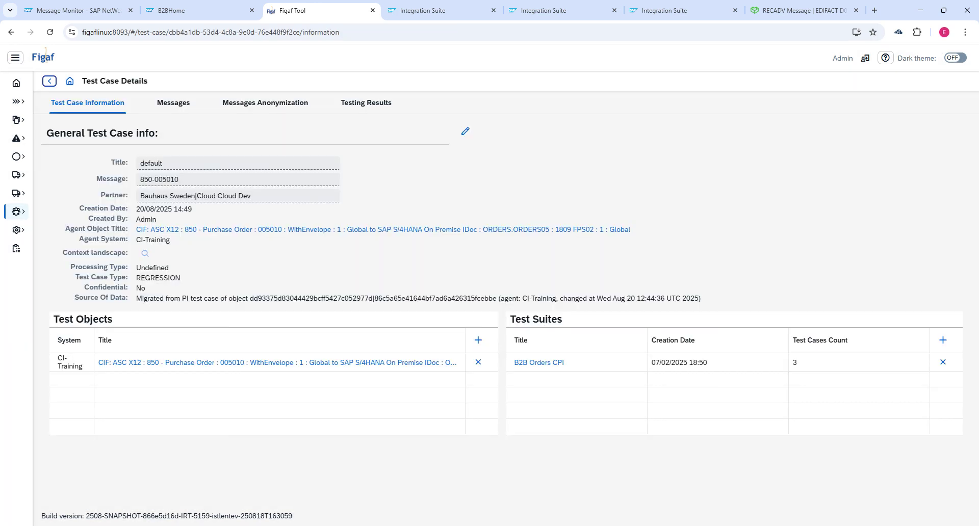
pyautogui.click(366, 103)
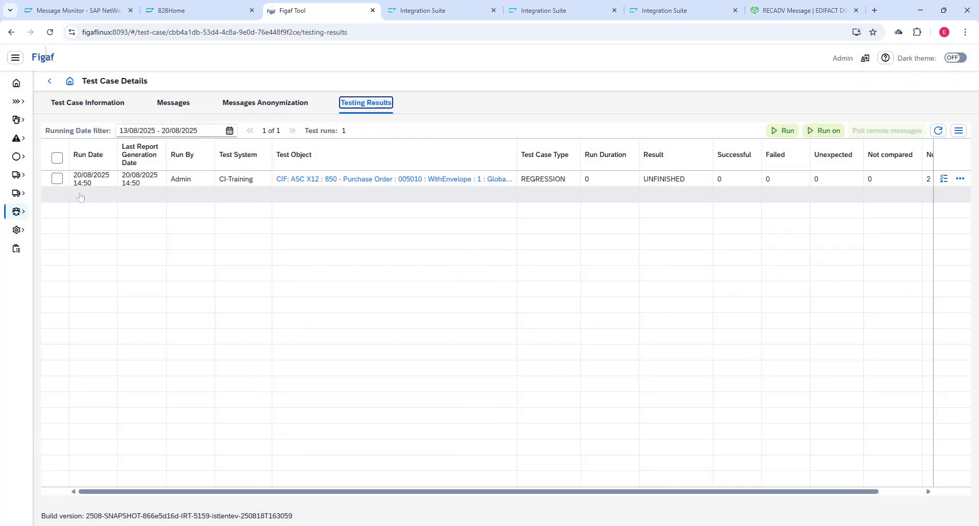
# Poll the remote messages for the Bauhaus Sweden test run, refresh the polling results until processing is done and close them.
pyautogui.click(56, 178)
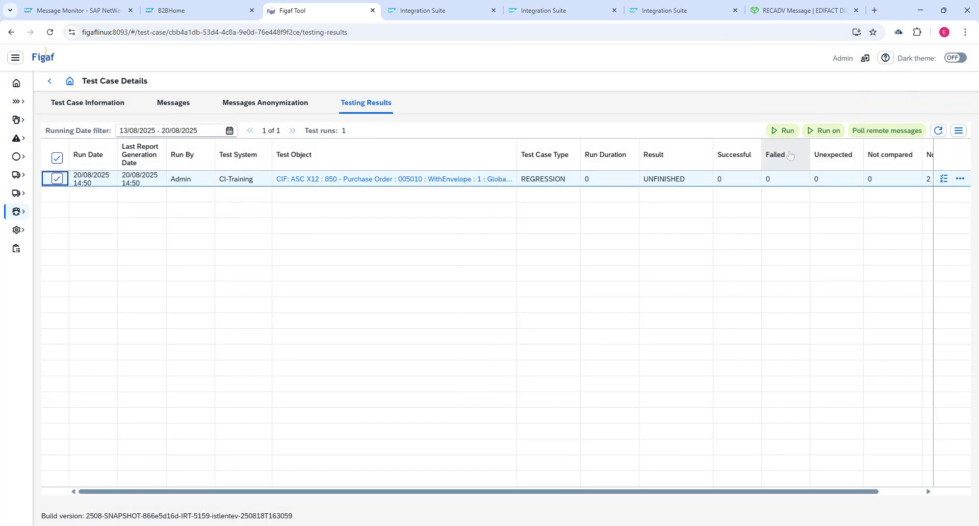
pyautogui.click(875, 133)
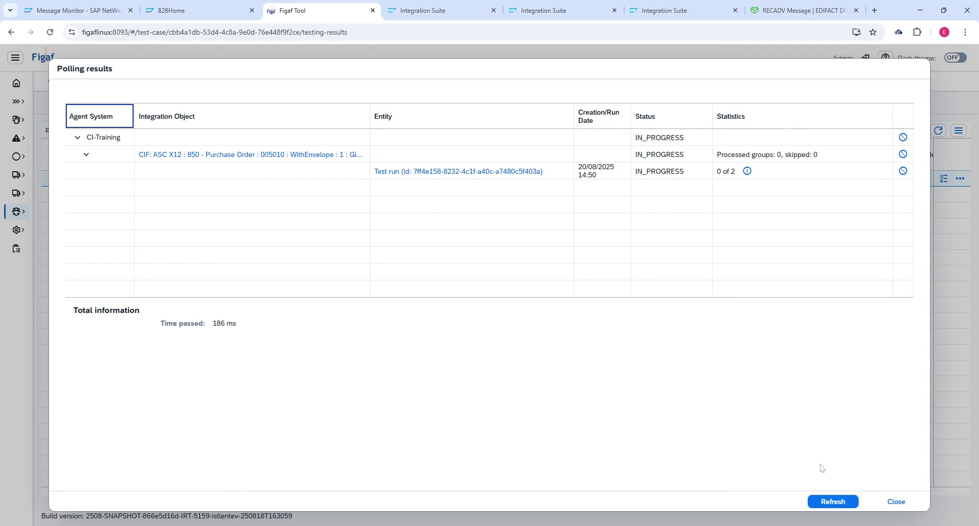
pyautogui.click(827, 505)
pyautogui.click(827, 505)
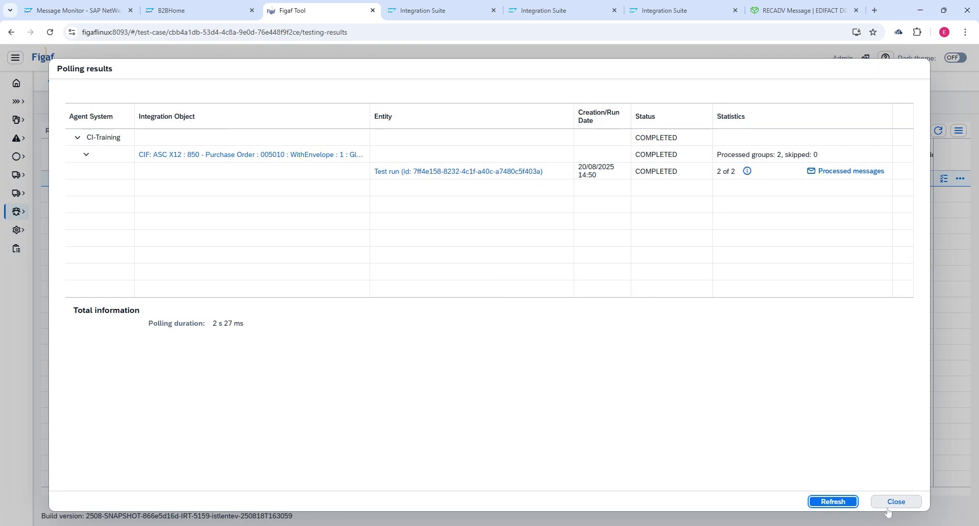
pyautogui.click(888, 507)
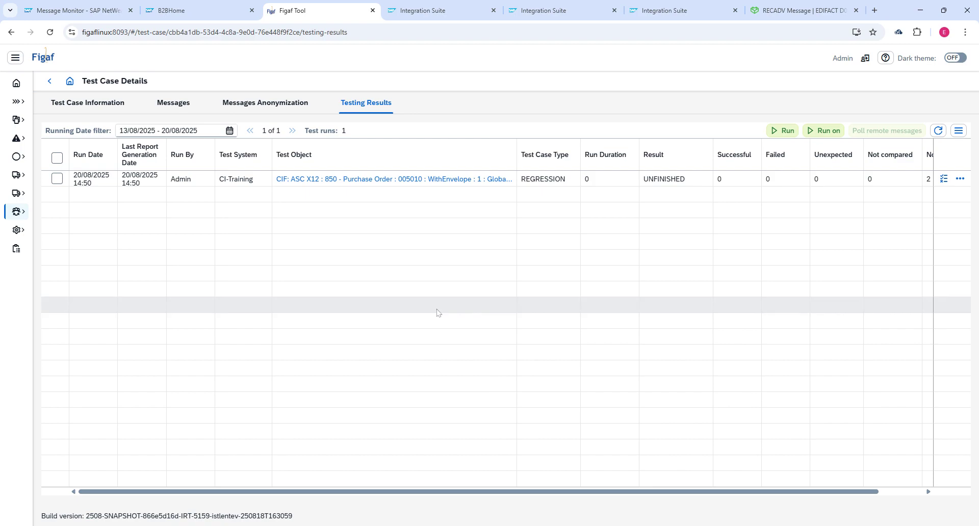
# Switch to Integration Suite, open the newest Bauhaus Sweden interchange in B2B monitoring and review its general data and payload.
pyautogui.click(436, 11)
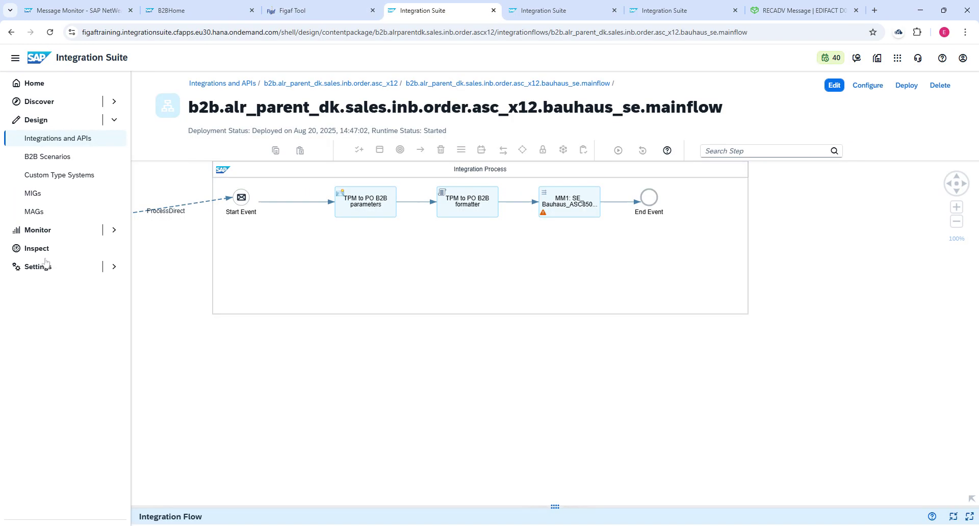
pyautogui.click(45, 234)
pyautogui.click(45, 267)
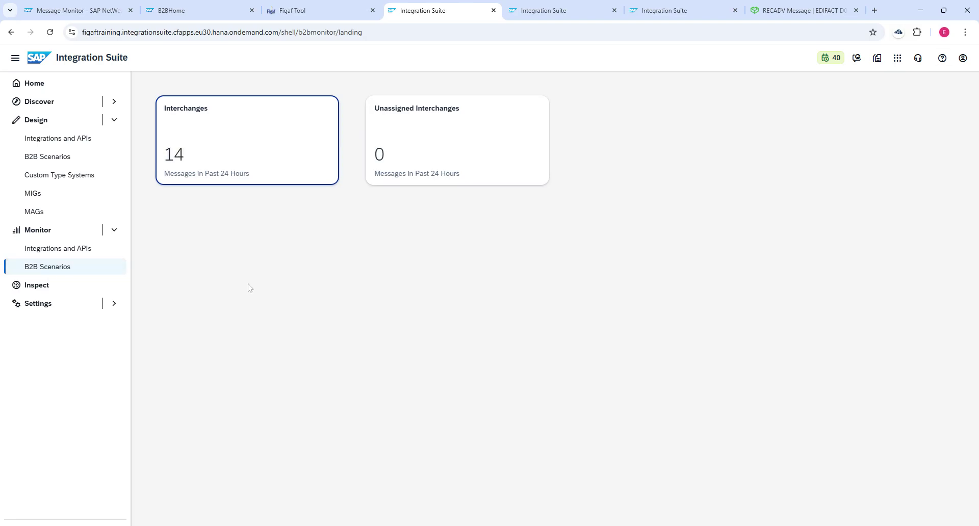
pyautogui.click(247, 167)
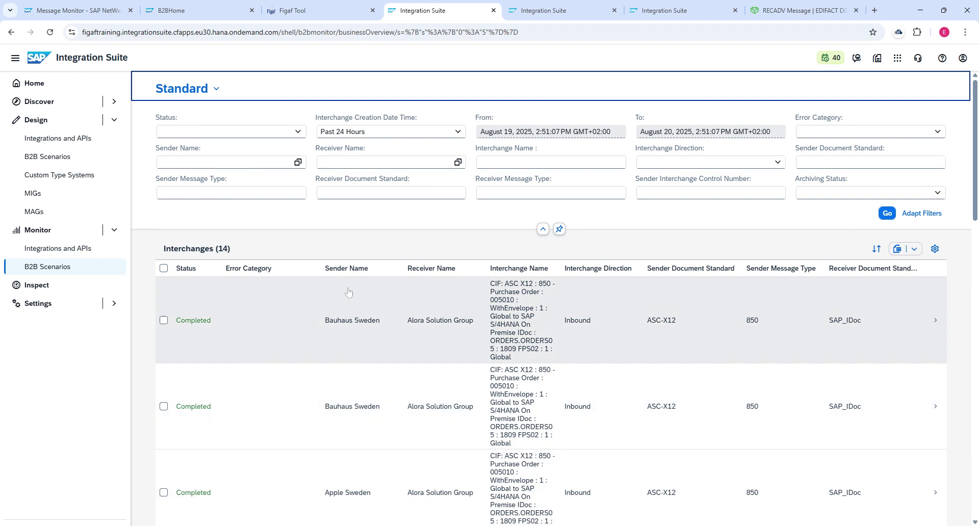
pyautogui.click(395, 347)
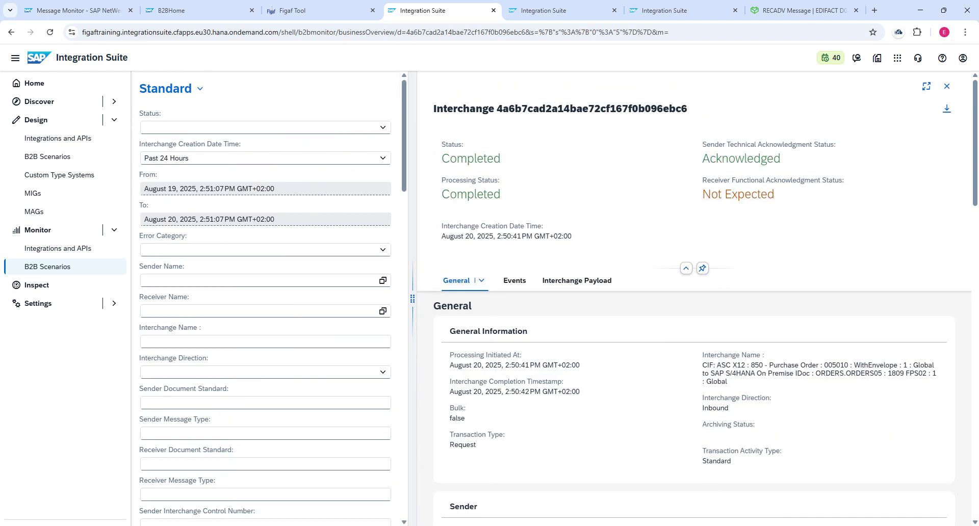
pyautogui.scroll(-10, 706, 371)
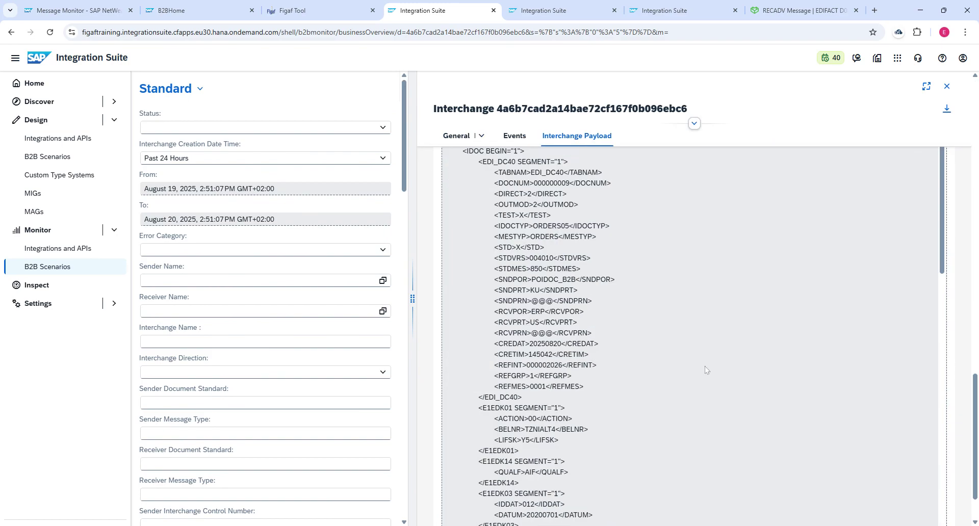
pyautogui.scroll(8, 706, 371)
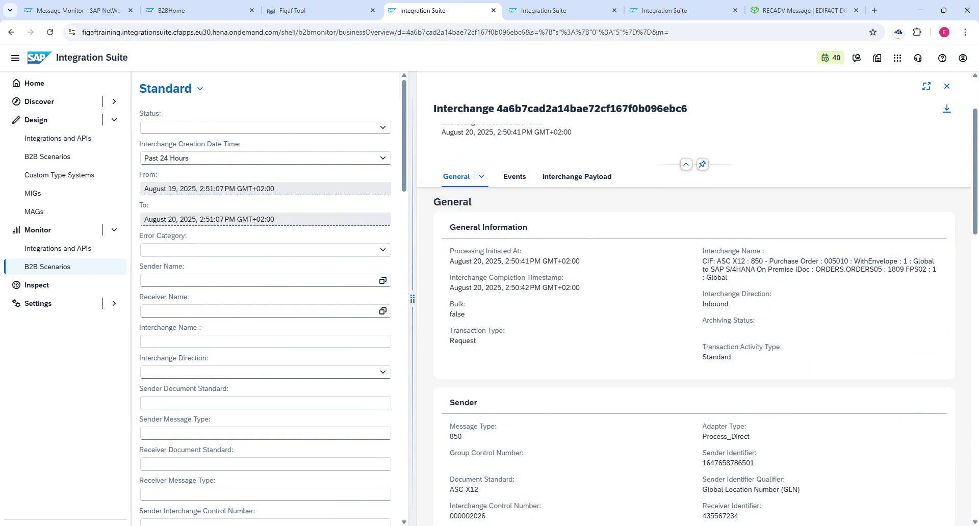
# Switch back to the Figaf Tool, poll the remote messages for the Bauhaus Sweden test run again and open the run's details.
pyautogui.click(308, 6)
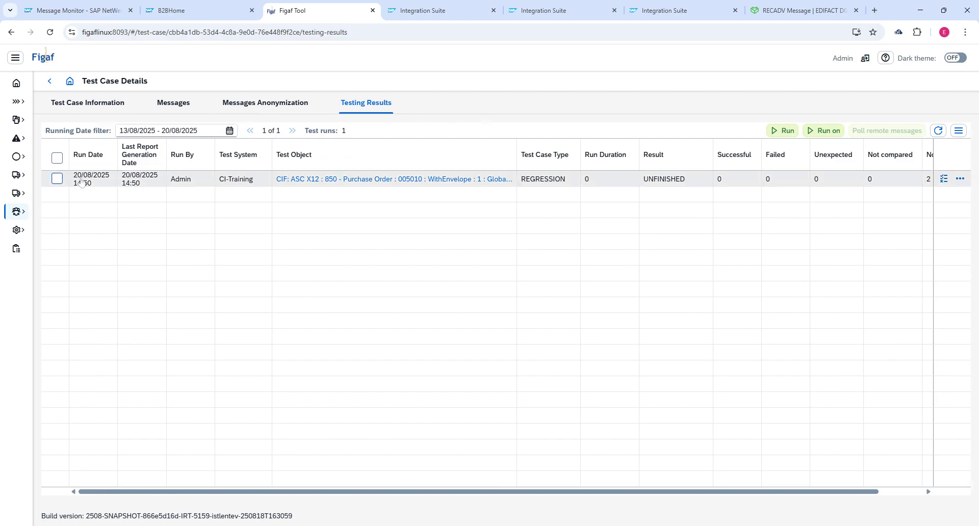
pyautogui.click(57, 179)
pyautogui.click(868, 134)
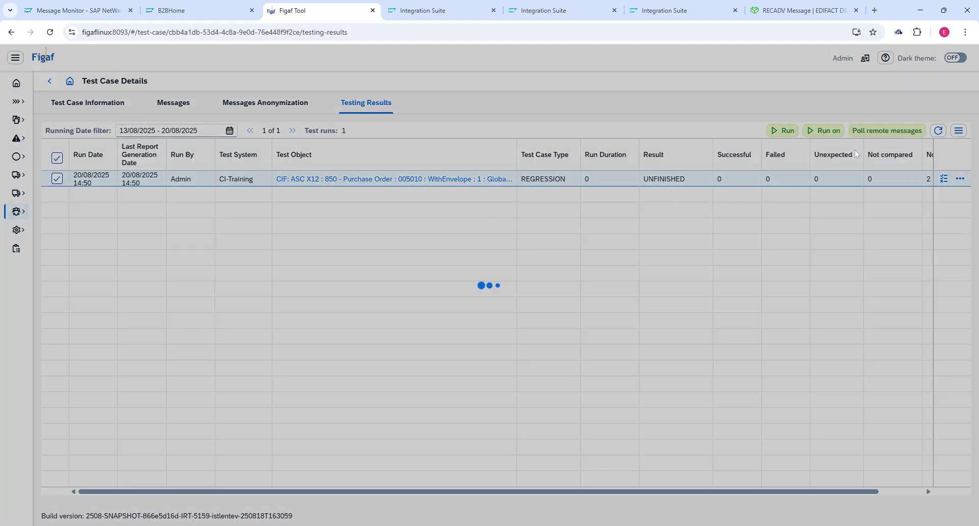
pyautogui.click(561, 311)
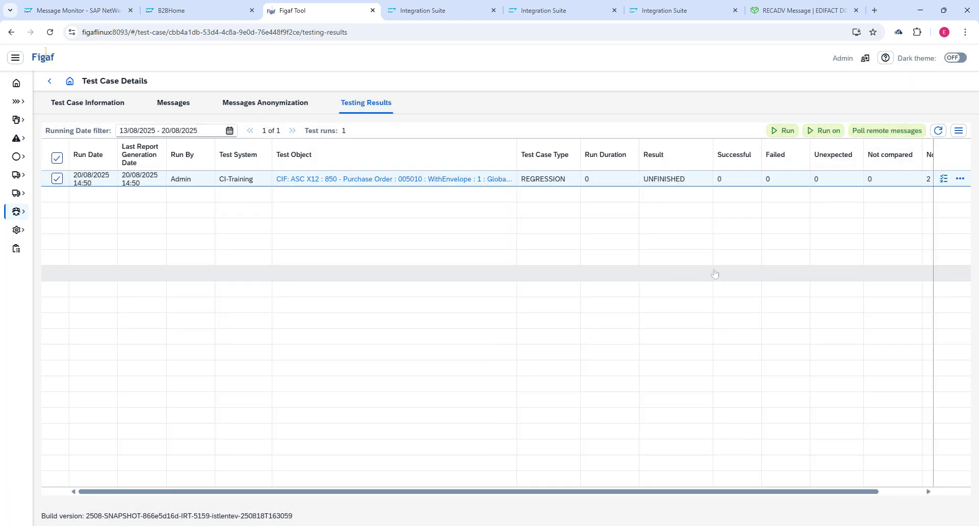
pyautogui.click(945, 178)
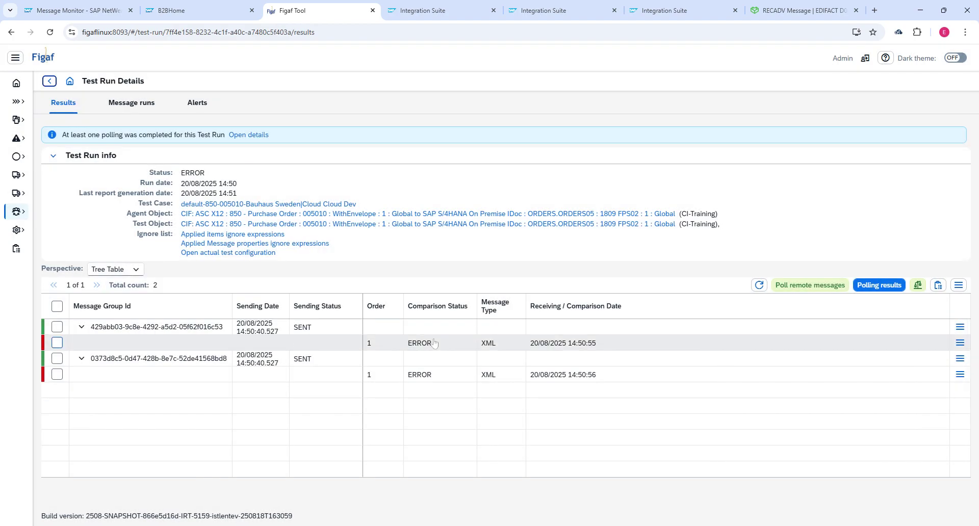
# Compare the expected and actual IDoc header segments of the first message group in the differences view and close it.
pyautogui.click(960, 343)
pyautogui.click(889, 365)
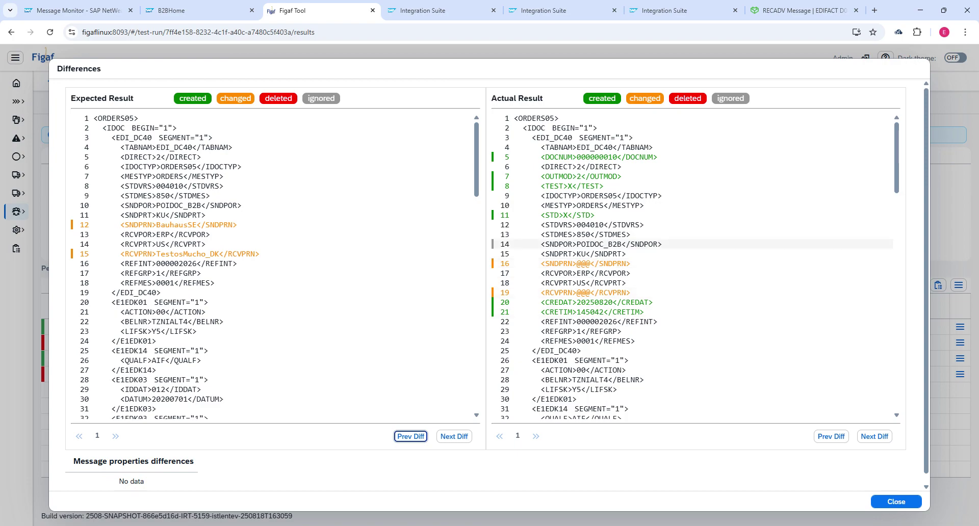
pyautogui.click(896, 502)
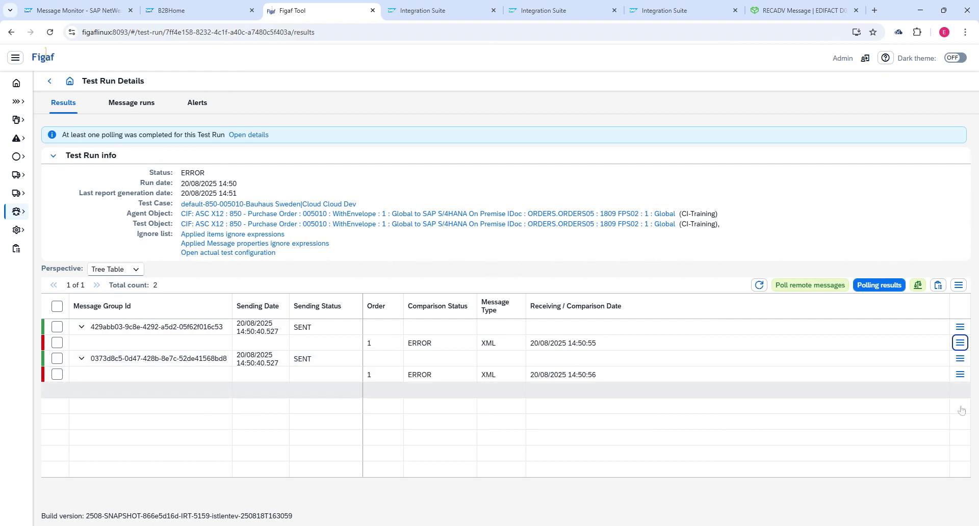
# Reopen the first message group's differences and compare the remaining order segments through the end of both IDocs.
pyautogui.click(960, 343)
pyautogui.click(881, 366)
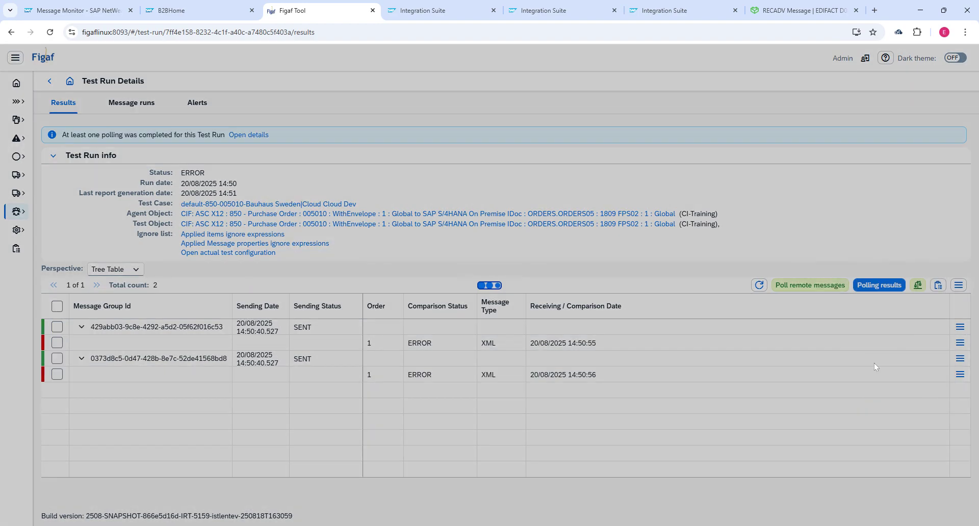
pyautogui.scroll(-8, 566, 189)
pyautogui.scroll(-10, 566, 188)
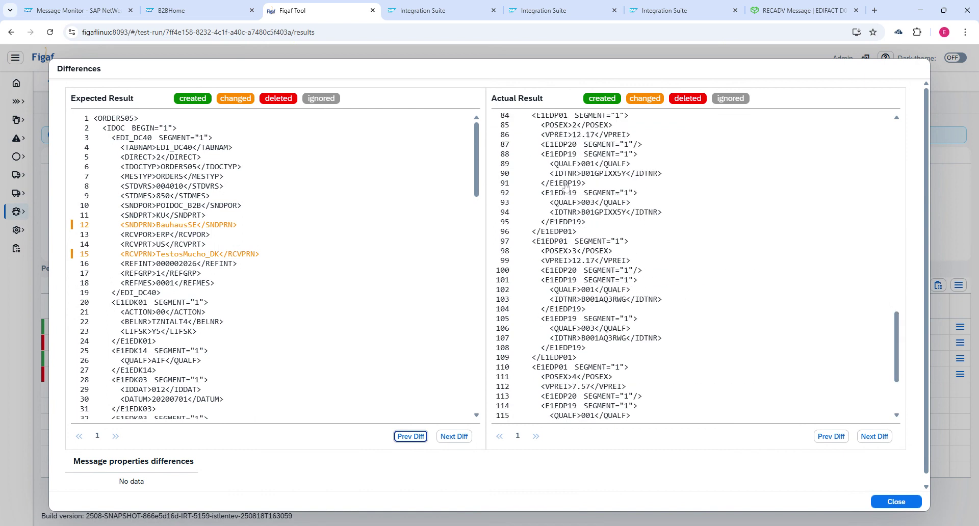
pyautogui.scroll(-15, 454, 268)
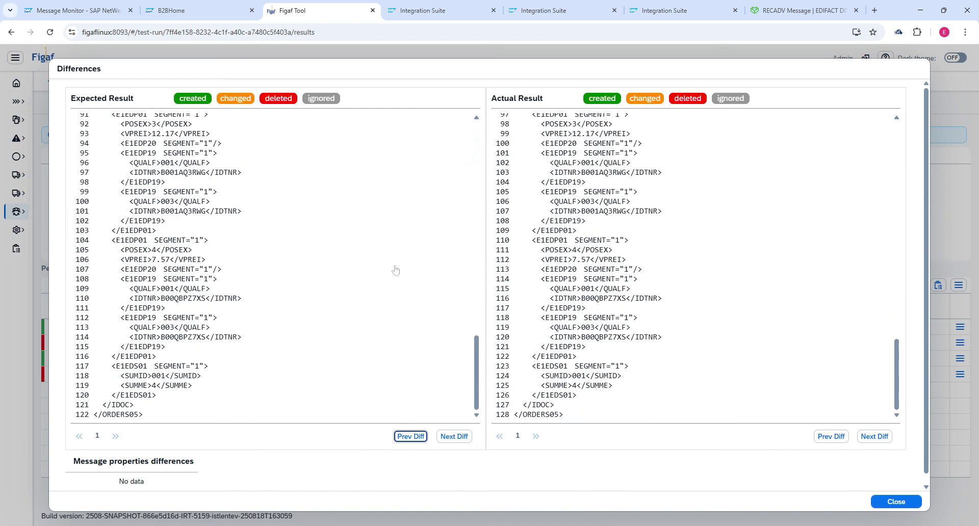